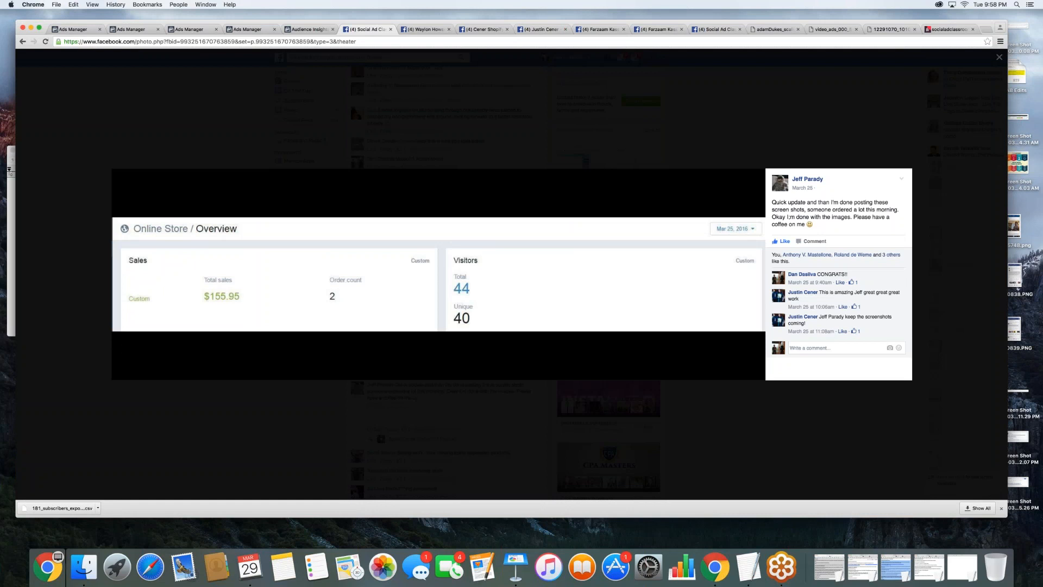
- Open google.com in a new browser tab
{"action": "left_click_drag", "start_coordinate": [834, 22], "coordinate": [814, 15]}
{"action": "left_click", "coordinate": [964, 25]}
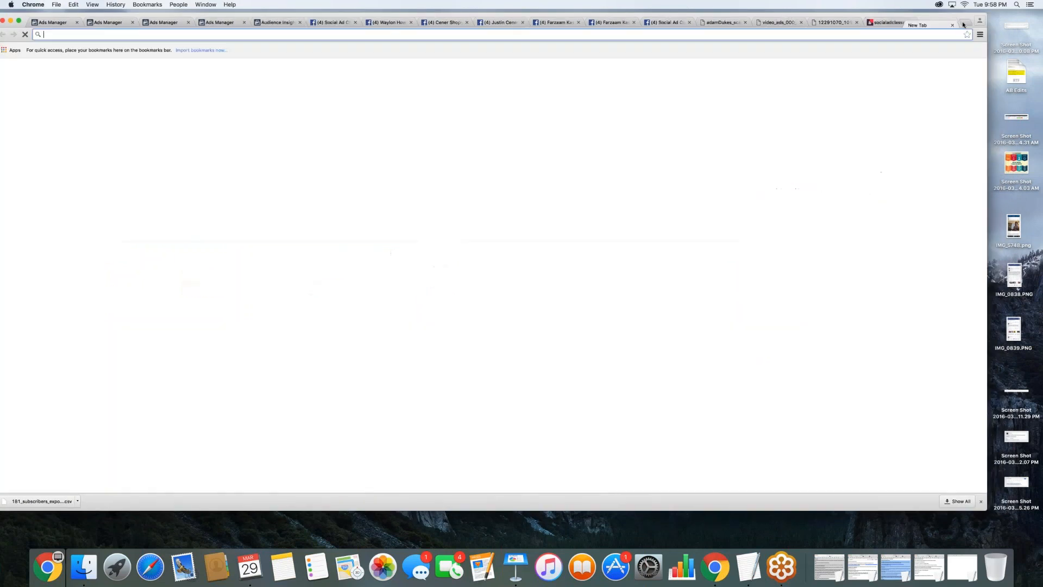
{"action": "type", "text": "google.com"}
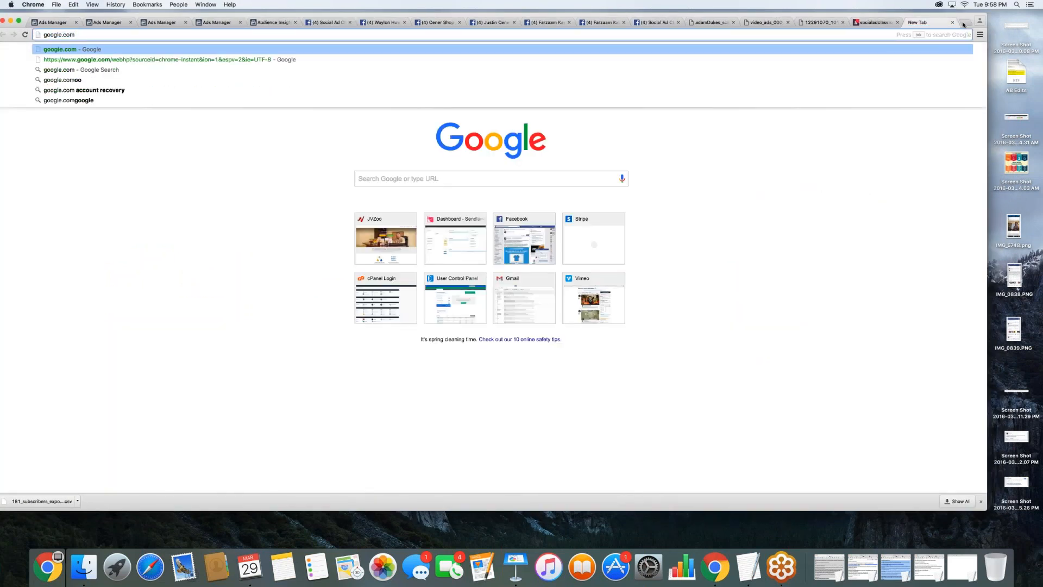
{"action": "key", "text": "Return"}
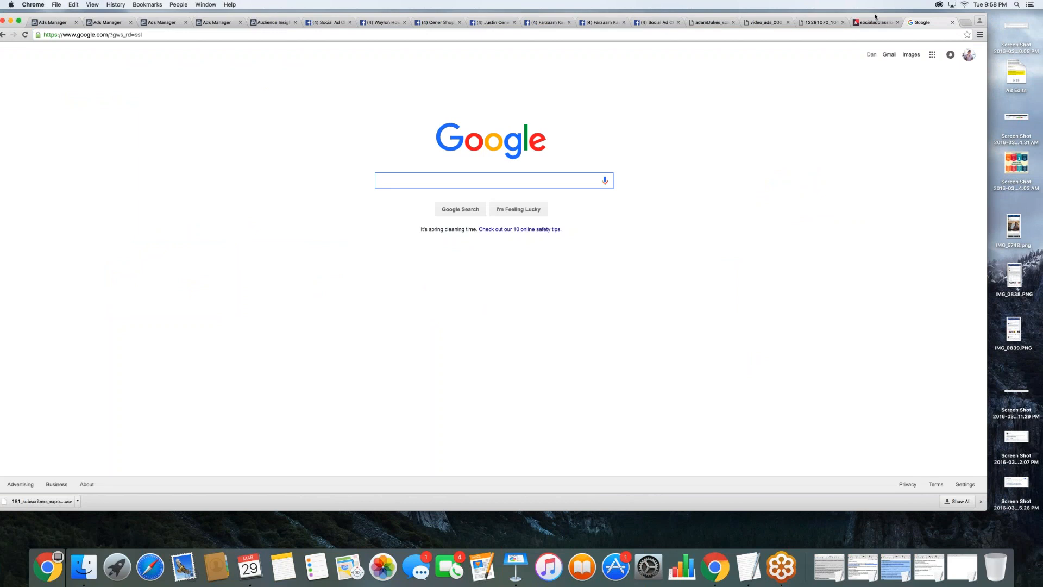
- Remove the two earlier pitbull searches suggested for "pit" from the search history and return to the Google home page
{"action": "left_click_drag", "start_coordinate": [875, 17], "coordinate": [922, 18]}
{"action": "type", "text": "pit"}
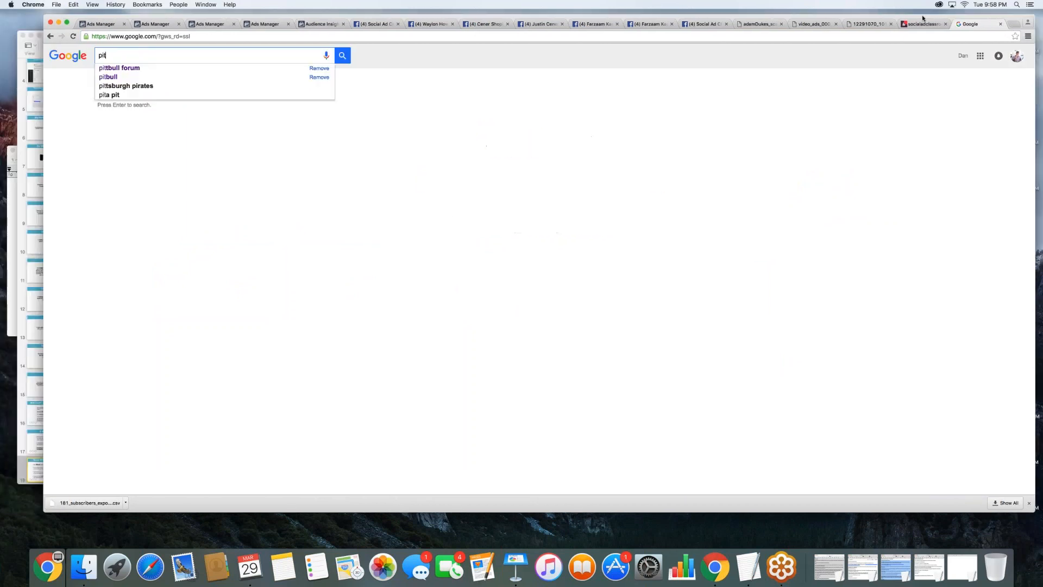
{"action": "left_click", "coordinate": [319, 68]}
{"action": "left_click", "coordinate": [320, 77]}
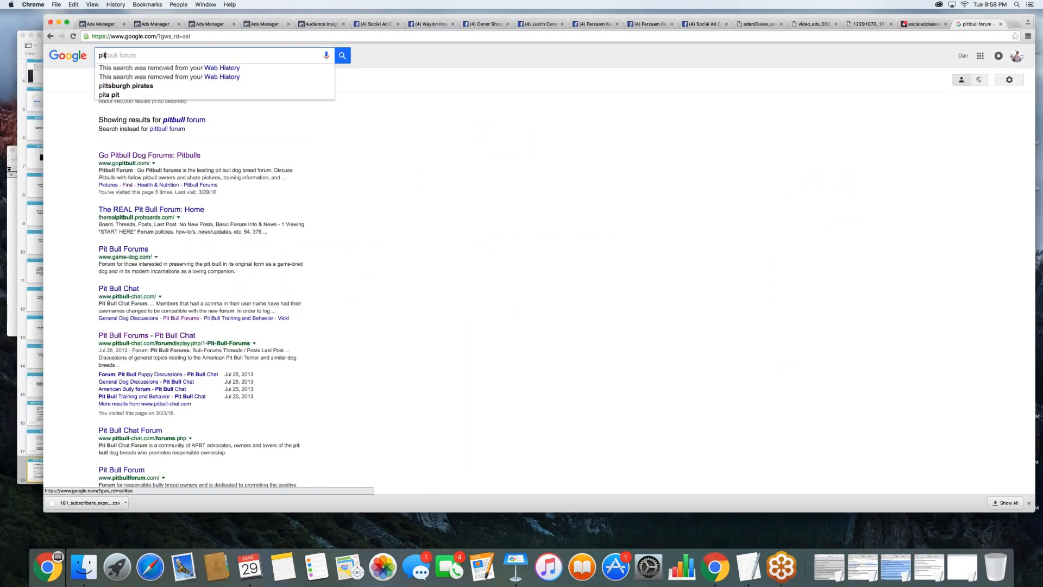
{"action": "left_click", "coordinate": [68, 56]}
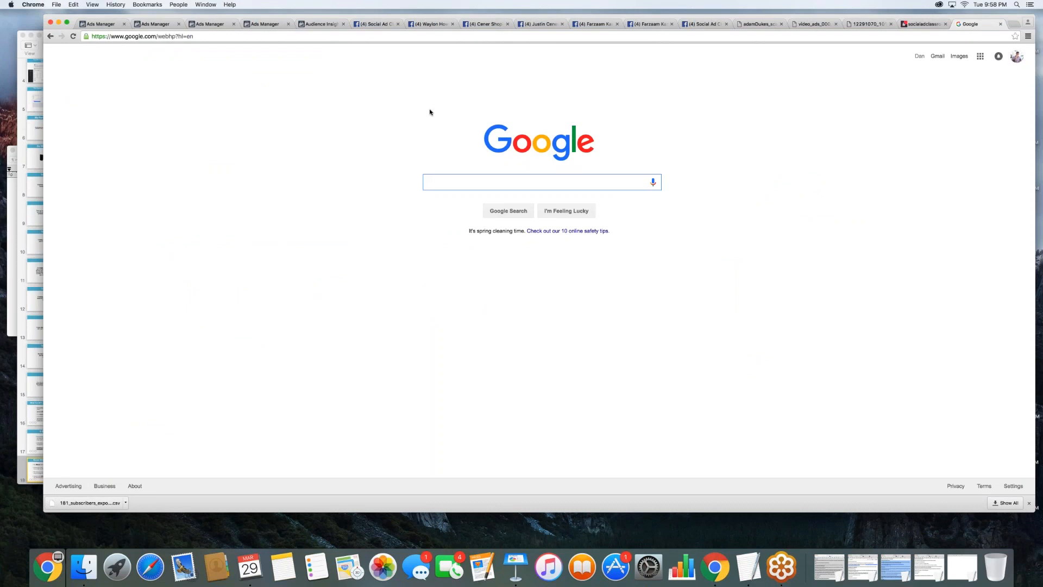
{"action": "type", "text": "pit"}
{"action": "key", "text": "BackSpace"}
{"action": "key", "text": "BackSpace"}
{"action": "key", "text": "BackSpace"}
{"action": "left_click_drag", "start_coordinate": [401, 19], "coordinate": [379, 18]}
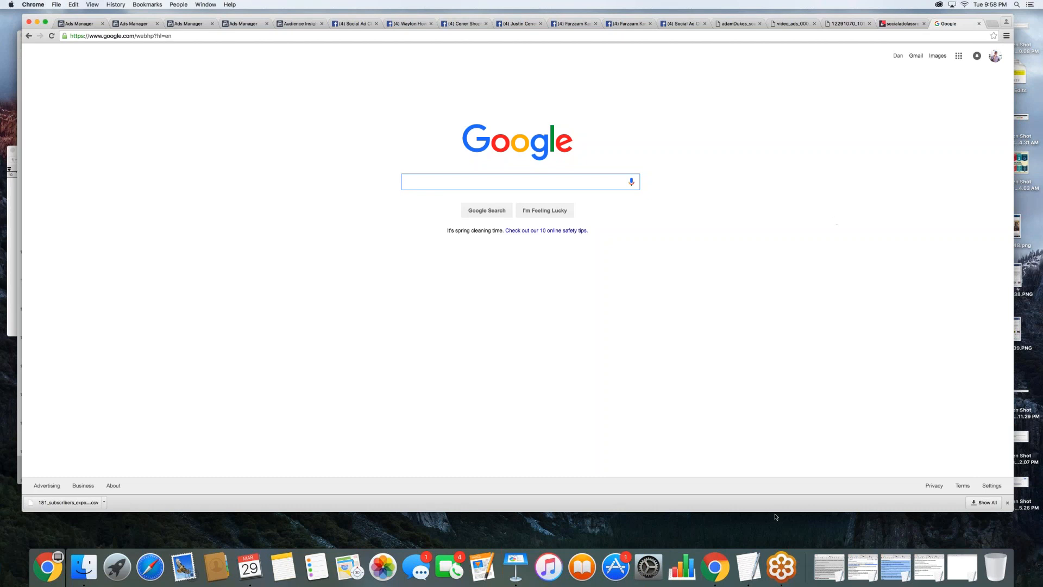
- Switch to the blank TextEdit note and write the heading "PITBULL - PASSION!!!"
{"action": "key", "text": "ctrl+Up"}
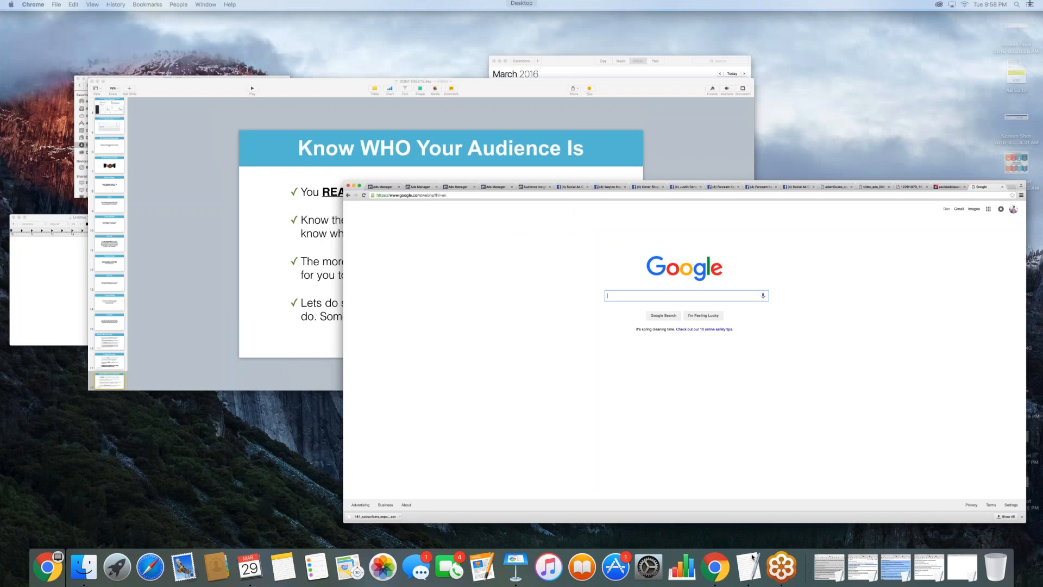
{"action": "left_click", "coordinate": [752, 558]}
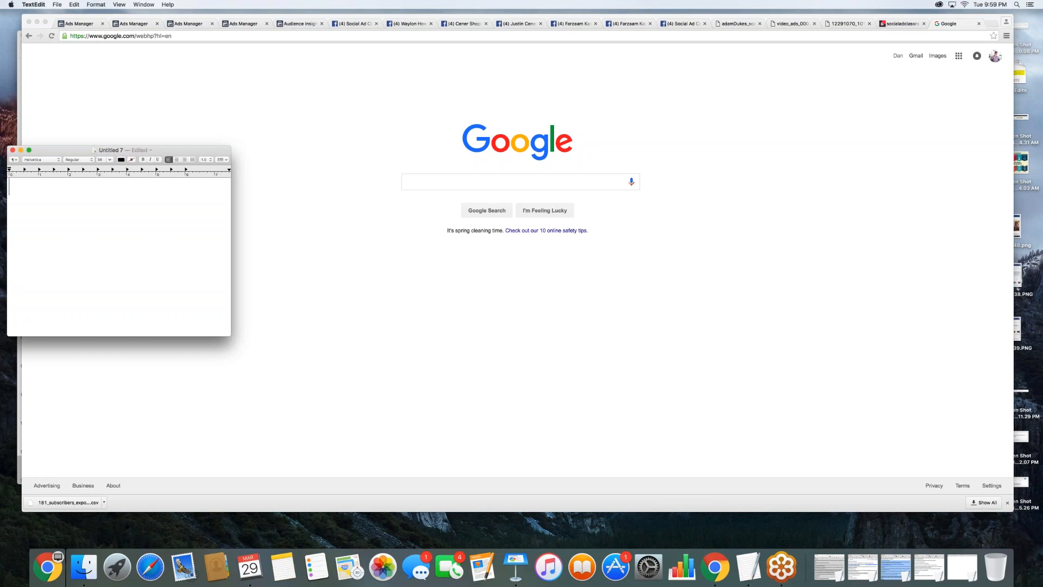
{"action": "type", "text": "PITBULL"}
{"action": "type", "text": "- PASS"}
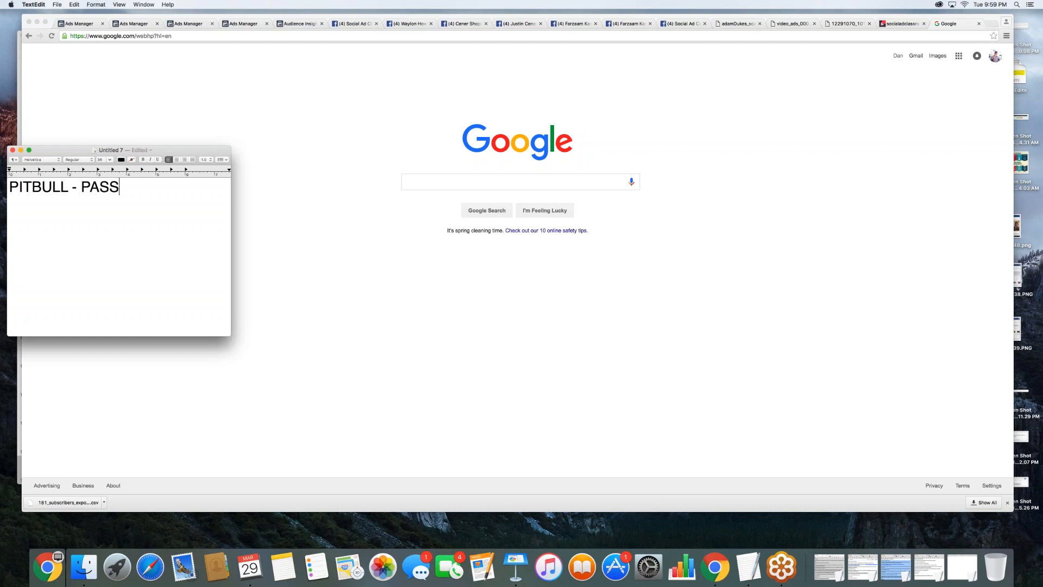
{"action": "type", "text": "ION!!!"}
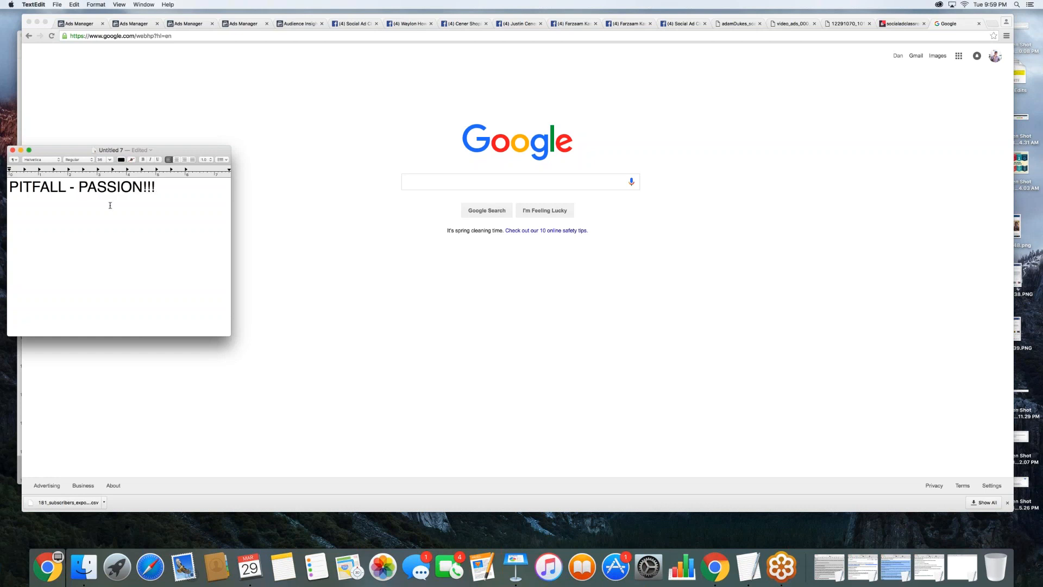
- Correct the autocorrected breed name in the heading to the two words "PIT BULL"
{"action": "key", "text": "BackSpace"}
{"action": "type", "text": "B"}
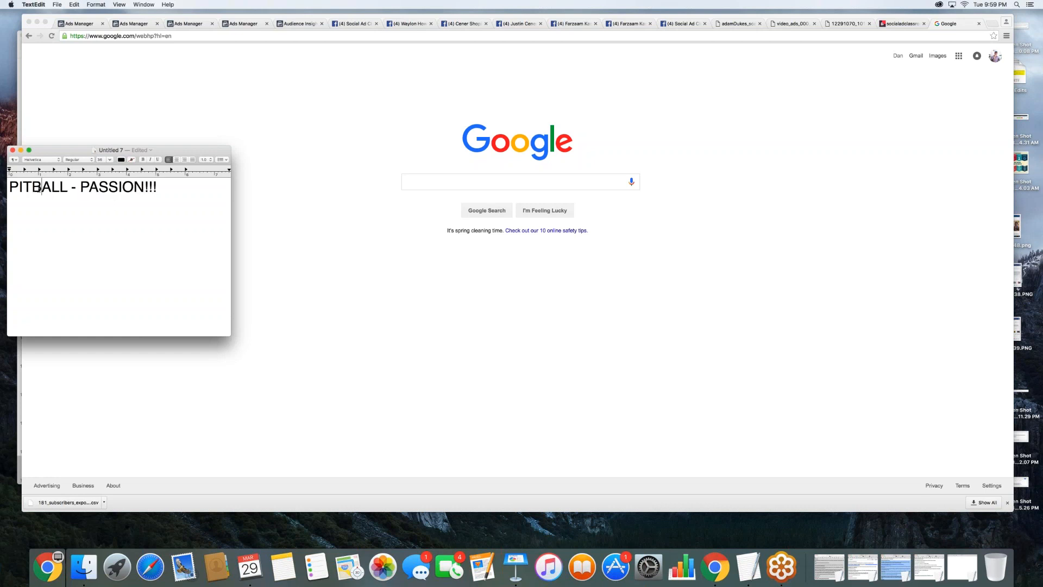
{"action": "key", "text": "shift+Right"}
{"action": "type", "text": "U"}
{"action": "left_click", "coordinate": [34, 185]}
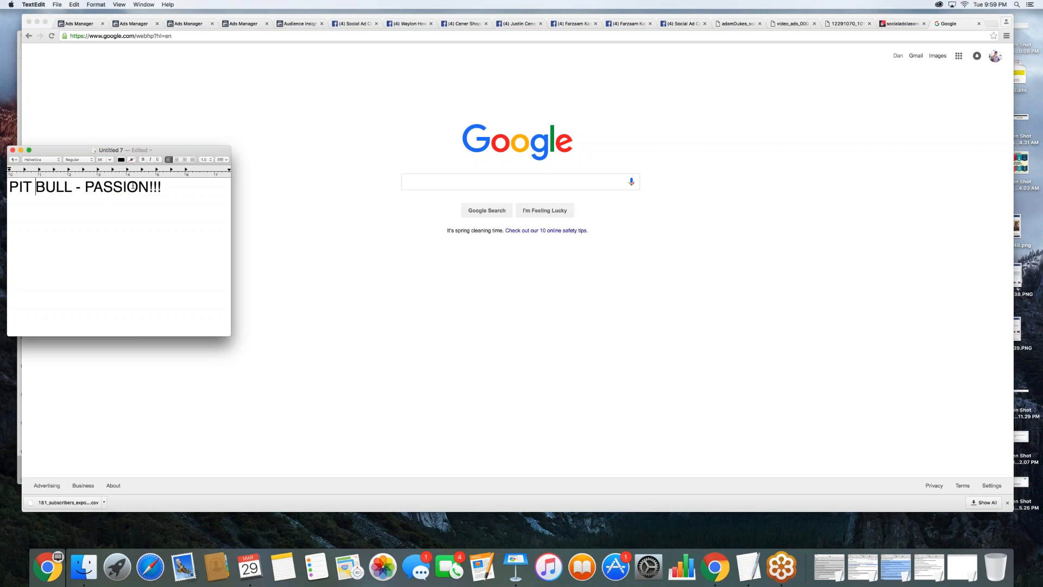
- Make "PASSION!!!" bold in the heading and start a line below it in regular weight and a smaller font size
{"action": "left_click_drag", "start_coordinate": [167, 187], "coordinate": [85, 187]}
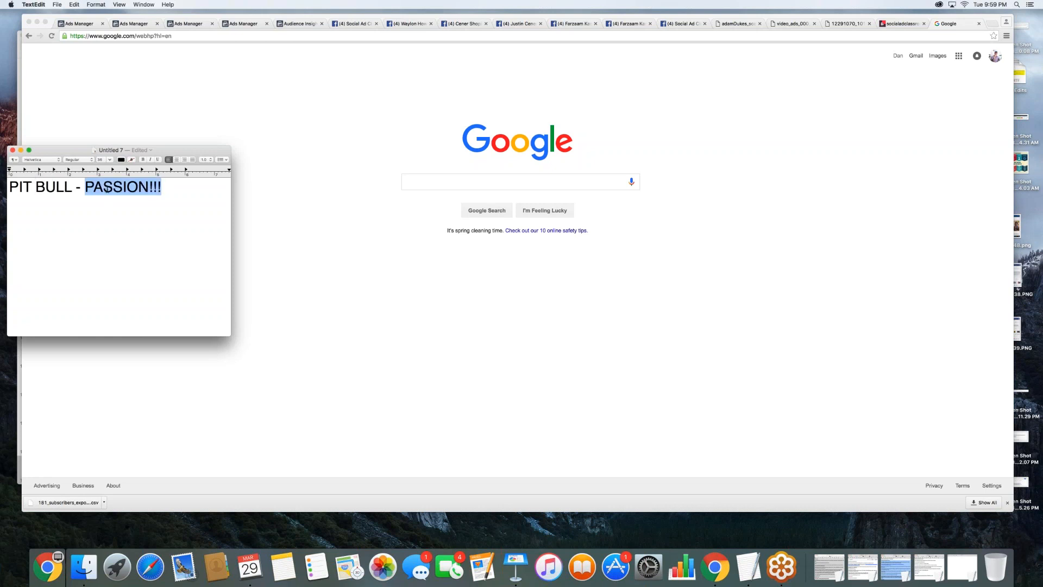
{"action": "key", "text": "super+b"}
{"action": "left_click", "coordinate": [181, 202]}
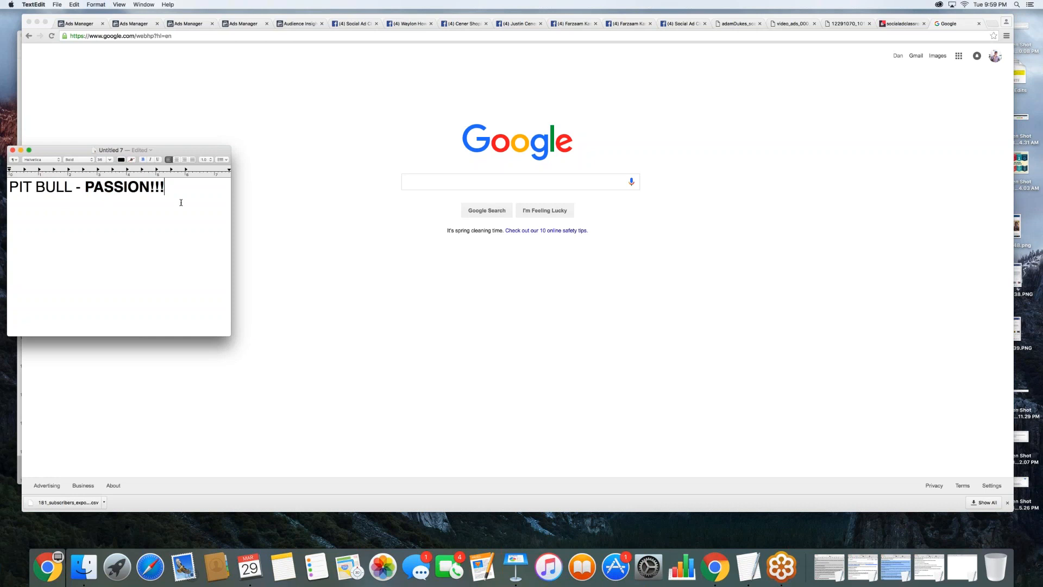
{"action": "key", "text": "Return"}
{"action": "key", "text": "super+b"}
{"action": "left_click", "coordinate": [108, 160]}
{"action": "left_click", "coordinate": [103, 215]}
- Switch to Chrome and search Google for "pitbulls and parolees" from the suggestions for "pitbull"
{"action": "key", "text": "super+Tab"}
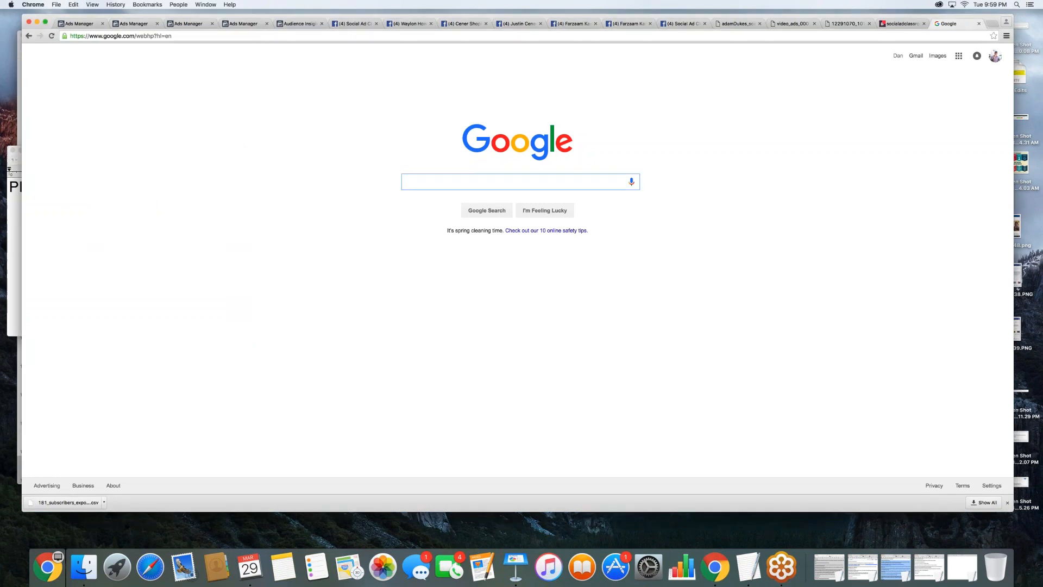
{"action": "type", "text": "pitbull"}
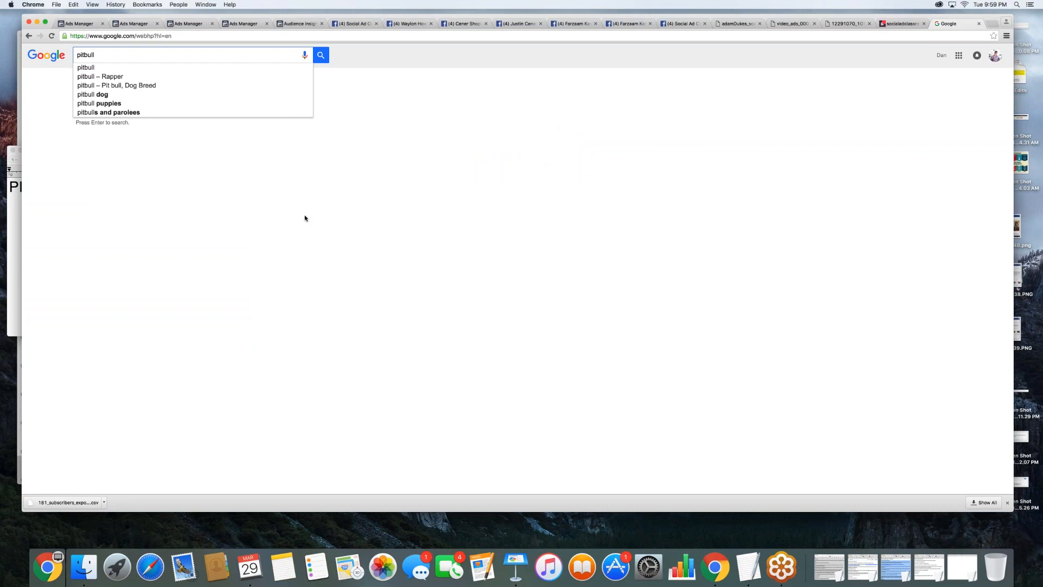
{"action": "left_click", "coordinate": [137, 113]}
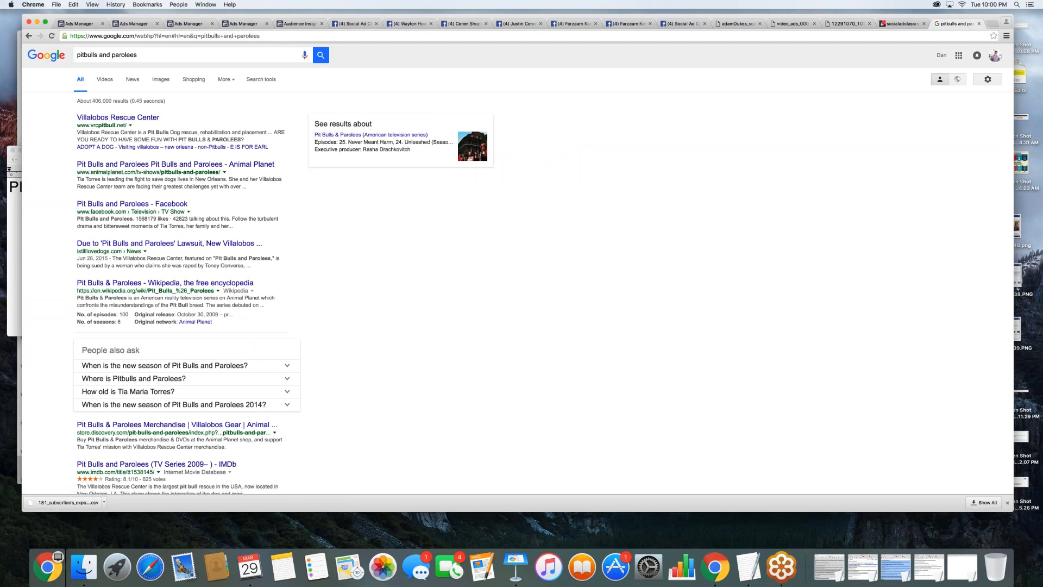
- List "pitbulls and parolees" below the heading in the TextEdit note, then return to the search results in Chrome
{"action": "left_click", "coordinate": [13, 222]}
{"action": "type", "text": "pitbull"}
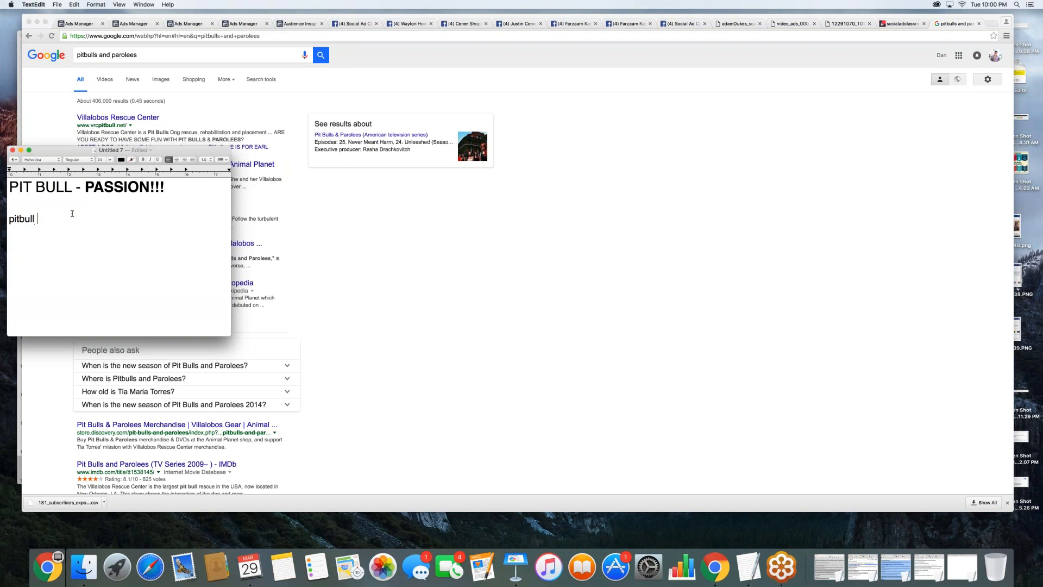
{"action": "key", "text": "BackSpace"}
{"action": "type", "text": "s and parolees"}
{"action": "left_click", "coordinate": [254, 198]}
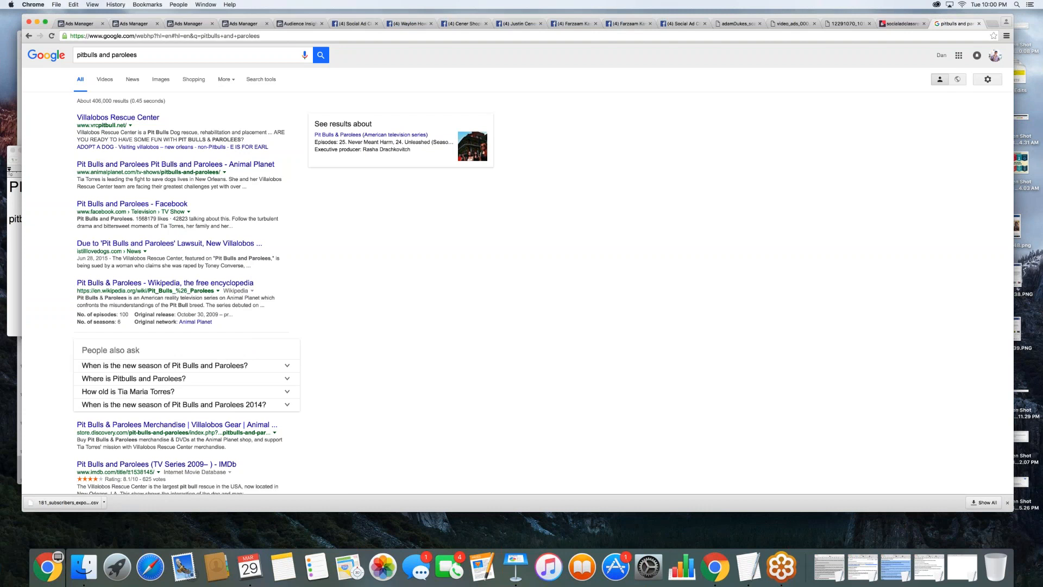
- Add "villalobos rescue center" as the second list entry in the TextEdit note and return to Chrome
{"action": "key", "text": "super+Tab"}
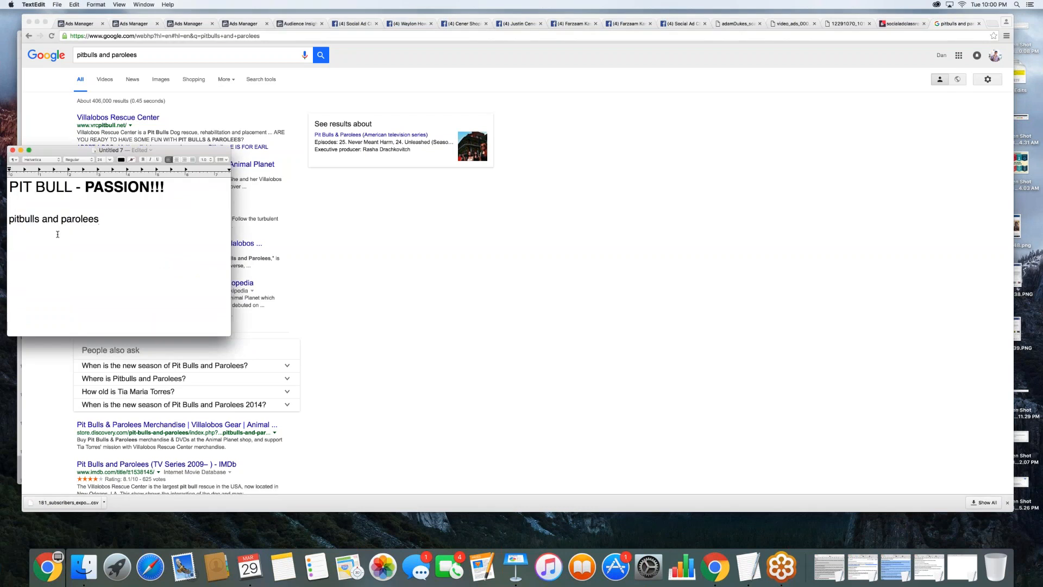
{"action": "type", "text": "villab"}
{"action": "key", "text": "BackSpace"}
{"action": "type", "text": "lobos rescue center"}
{"action": "left_click_drag", "start_coordinate": [115, 231], "coordinate": [7, 219]}
{"action": "left_click", "coordinate": [138, 230]}
{"action": "left_click", "coordinate": [488, 277]}
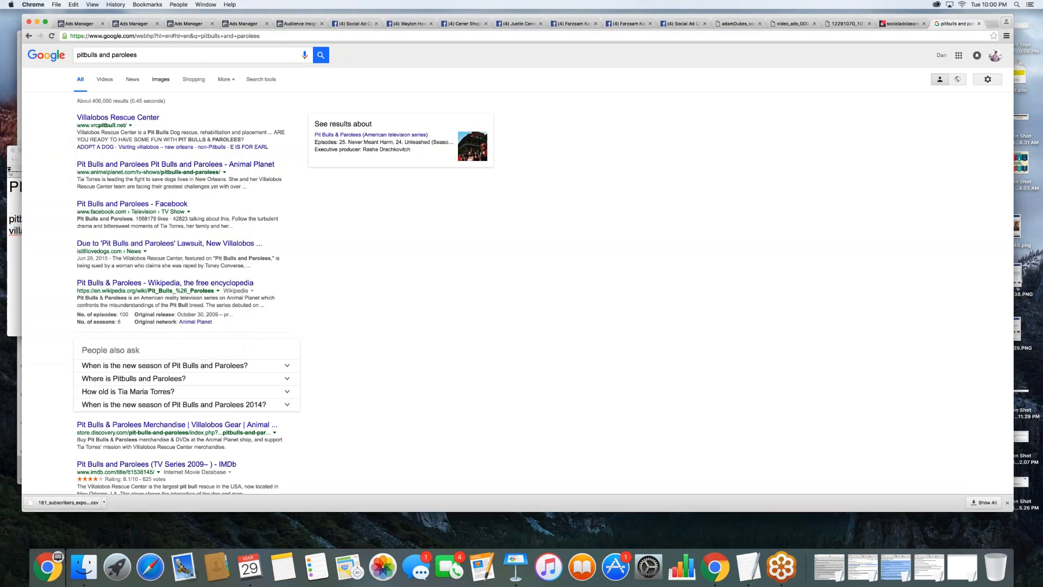
- Replace the current Google query with "pitbull forum" and run the search
{"action": "left_click", "coordinate": [138, 55]}
{"action": "left_click_drag", "start_coordinate": [139, 55], "coordinate": [78, 55]}
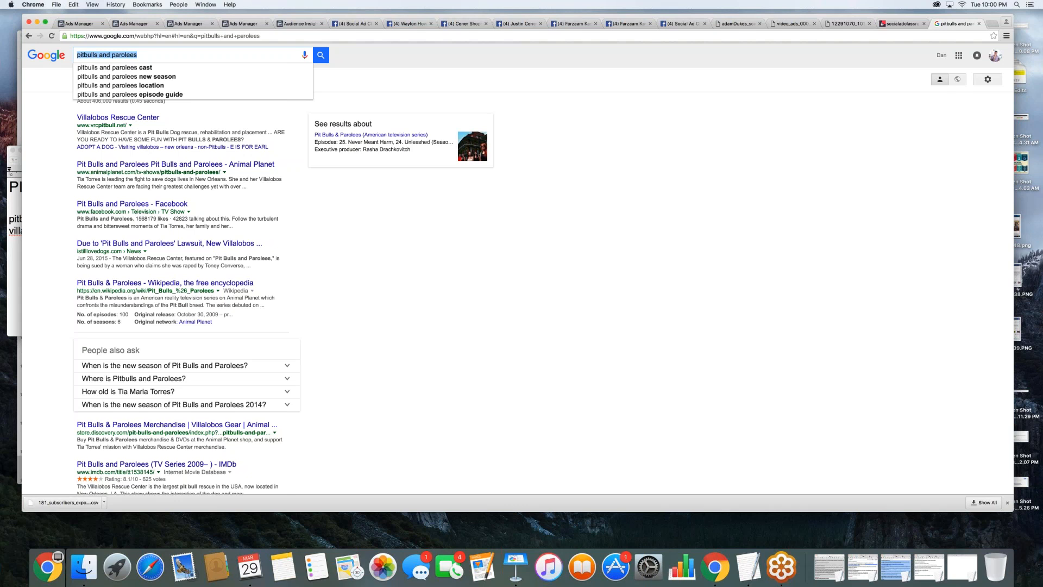
{"action": "type", "text": "pitbul"}
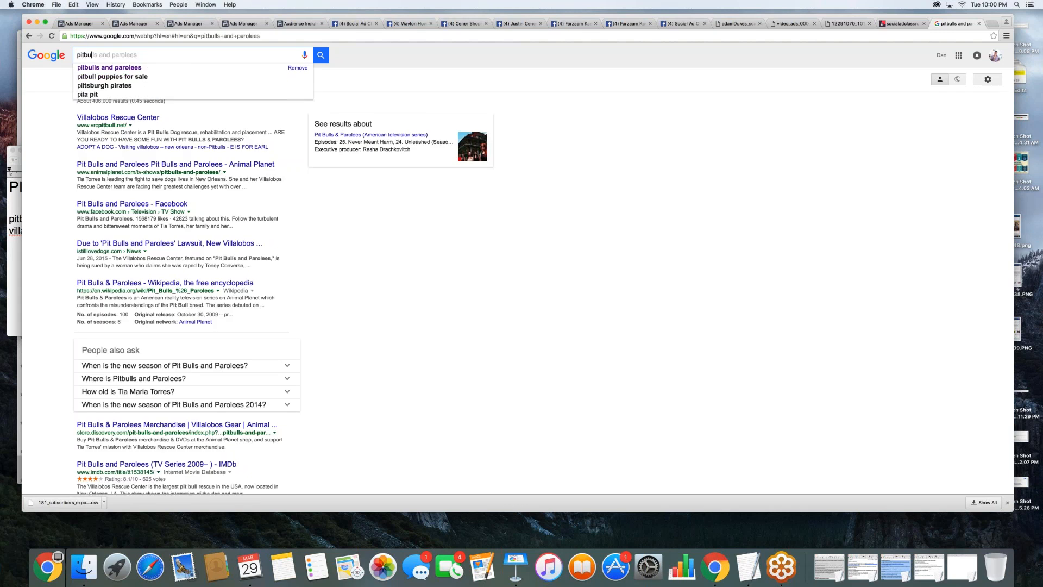
{"action": "type", "text": "l for"}
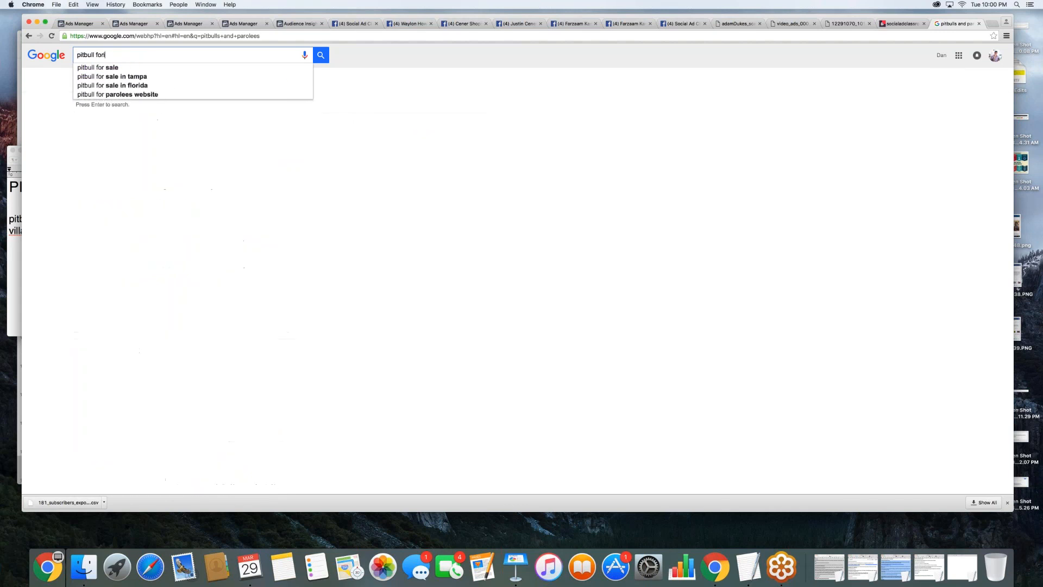
{"action": "type", "text": "um"}
{"action": "key", "text": "Return"}
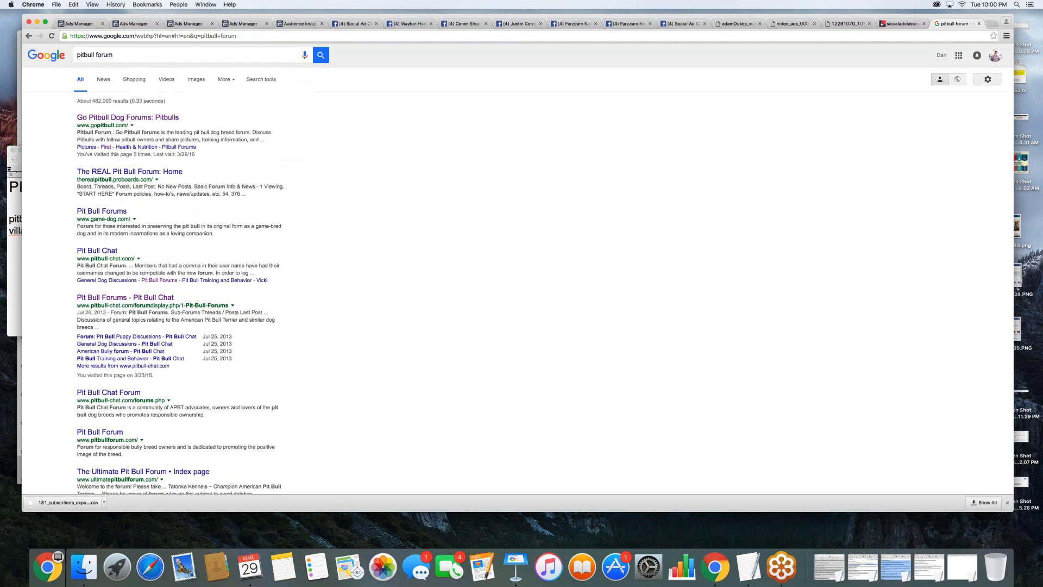
- Open the Go Pitbull Dog Forums result and look through its forum categories for audience topics
{"action": "left_click", "coordinate": [128, 118]}
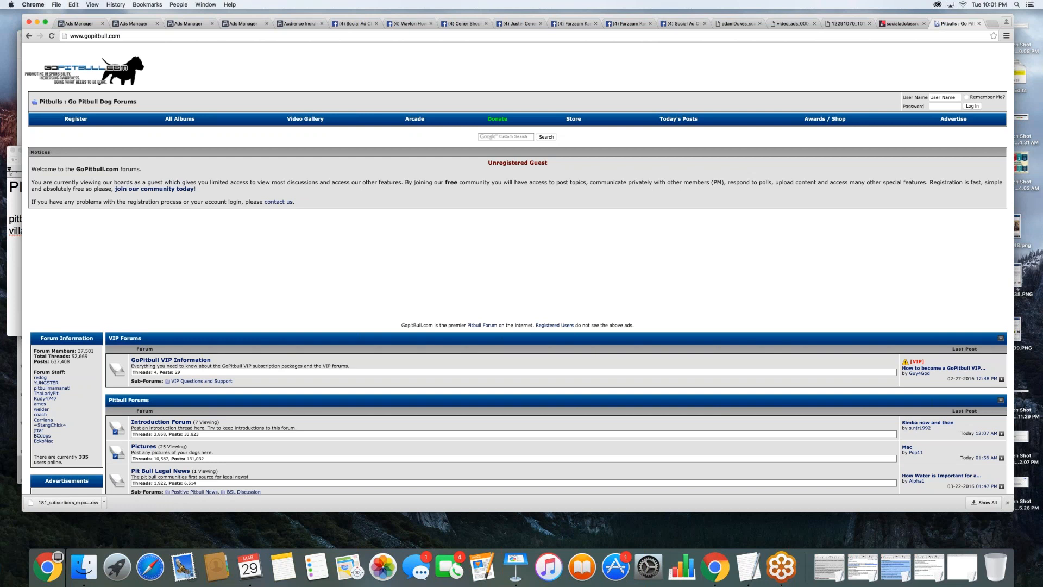
{"action": "scroll", "coordinate": [334, 198], "scroll_direction": "down", "scroll_amount": 5}
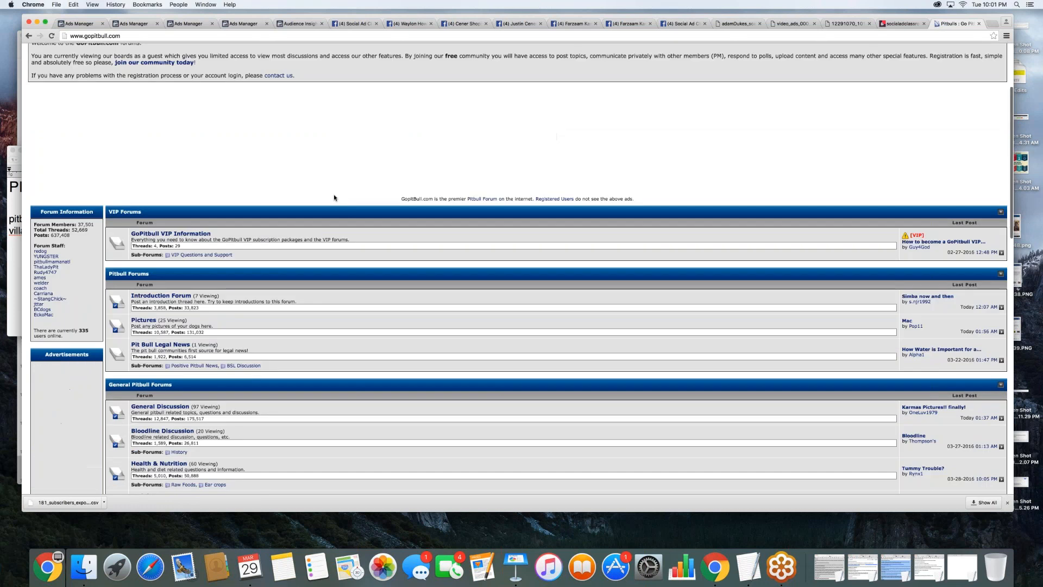
{"action": "scroll", "coordinate": [335, 198], "scroll_direction": "down", "scroll_amount": 4}
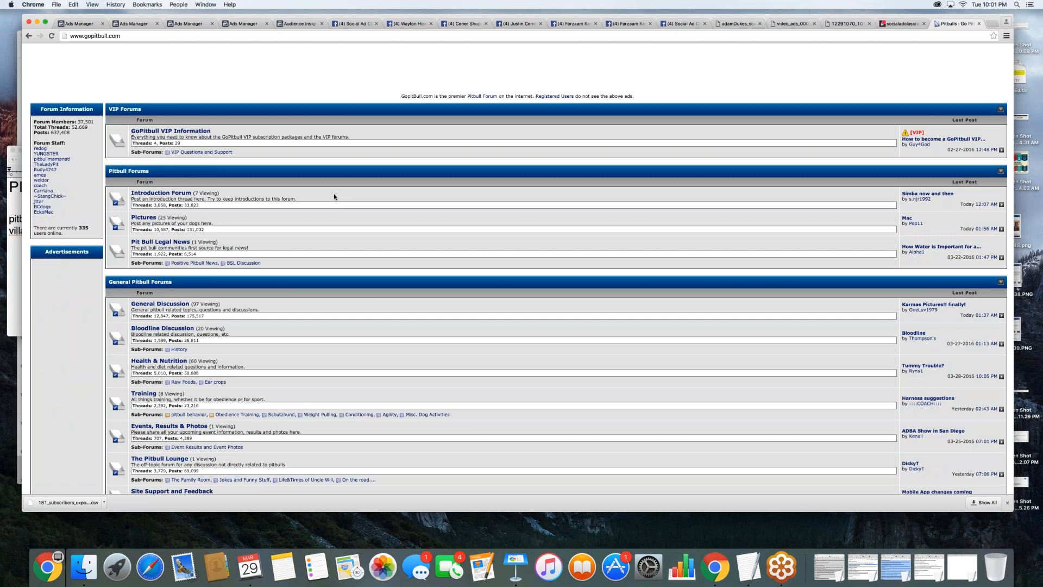
{"action": "scroll", "coordinate": [333, 194], "scroll_direction": "down", "scroll_amount": 4}
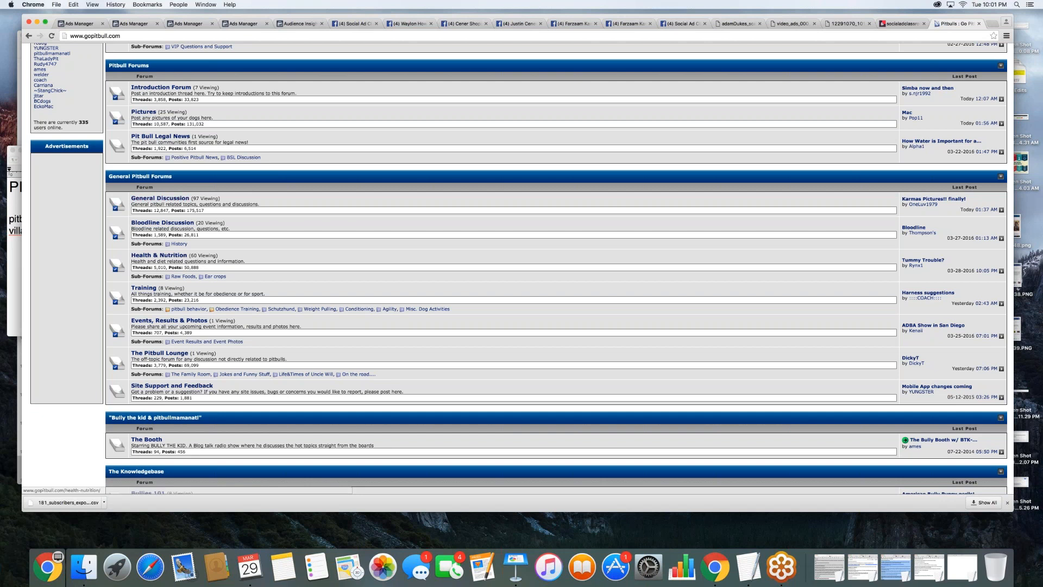
- Switch to the TextEdit note and add "pitbull health and nutrition" as the third list entry
{"action": "left_click", "coordinate": [14, 243]}
{"action": "type", "text": "pitbull "}
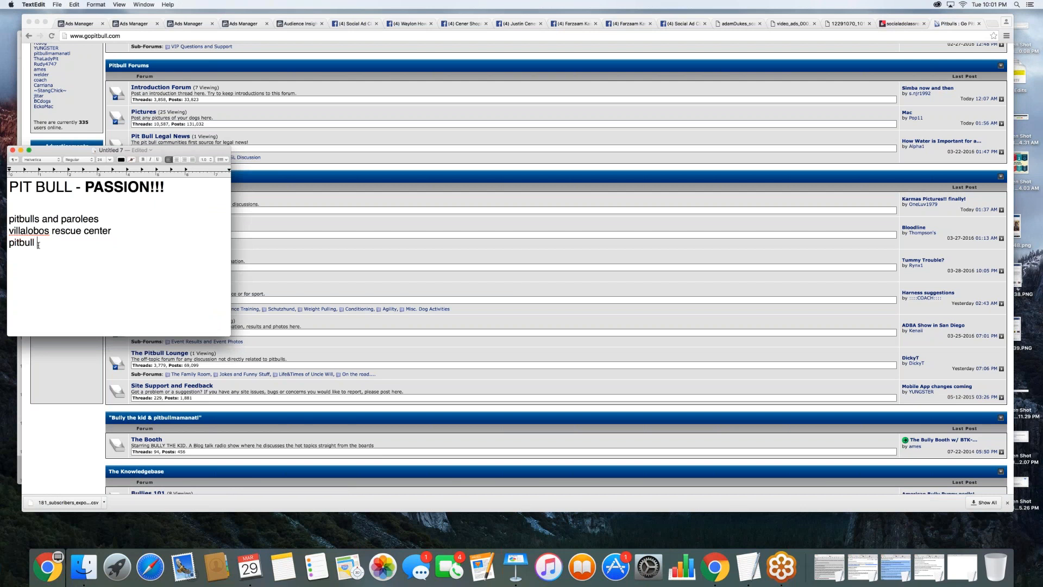
{"action": "type", "text": "health and nurt"}
{"action": "key", "text": "BackSpace"}
{"action": "key", "text": "BackSpace"}
{"action": "type", "text": "trition"}
- Leave blank lines below the list, then insert a "===" separator and a "- BRANDS" line
{"action": "key", "text": "Return"}
{"action": "key", "text": "Return"}
{"action": "key", "text": "Return"}
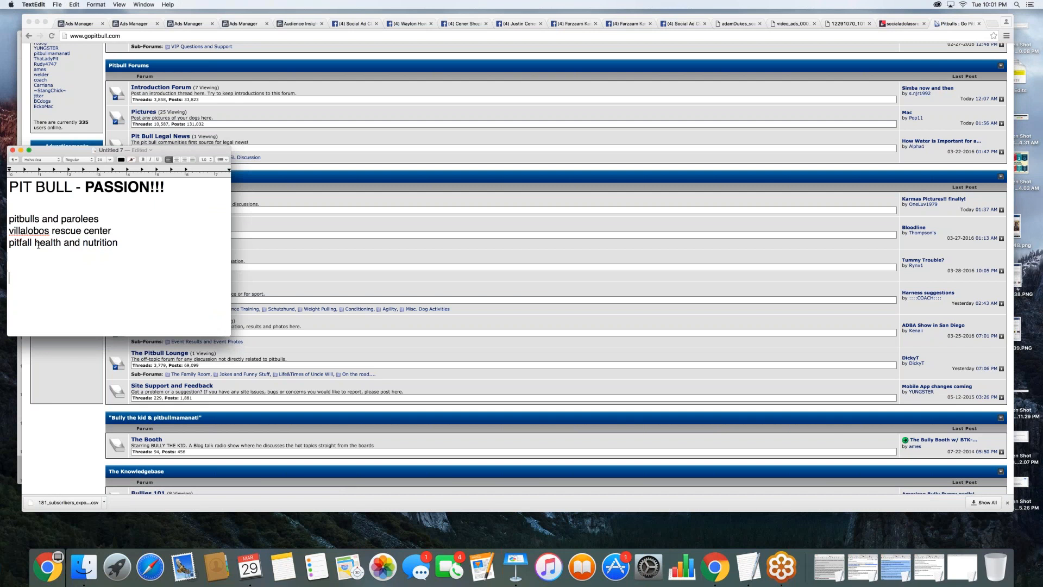
{"action": "type", "text": "=="}
{"action": "type", "text": "- "}
{"action": "type", "text": "BRANDS"}
{"action": "type", "text": " - Other companies / webi"}
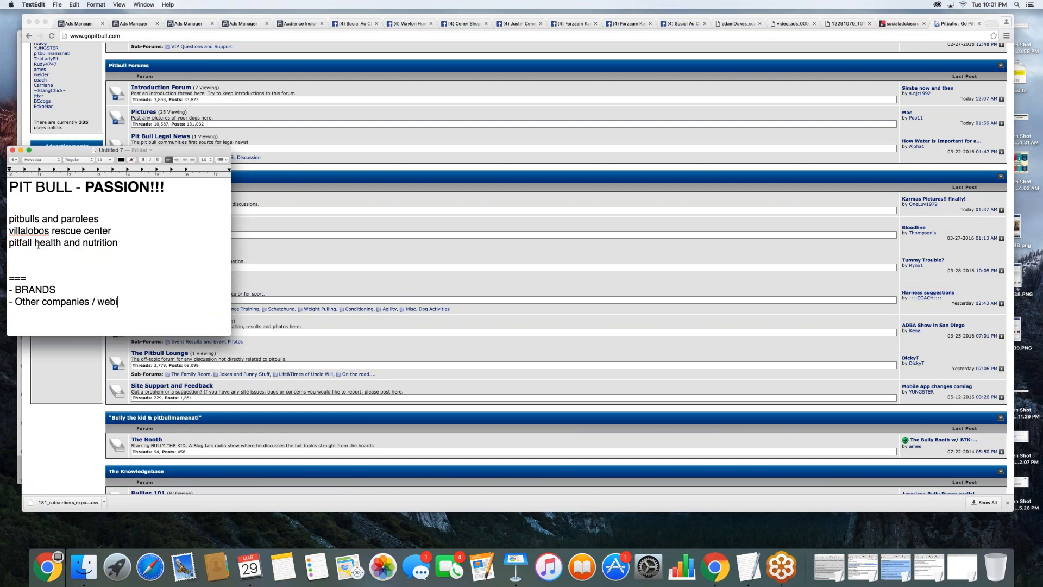
- Add the line "- Other companies / websites to target" beneath the brands entry
{"action": "key", "text": "BackSpace"}
{"action": "type", "text": "sites to tage"}
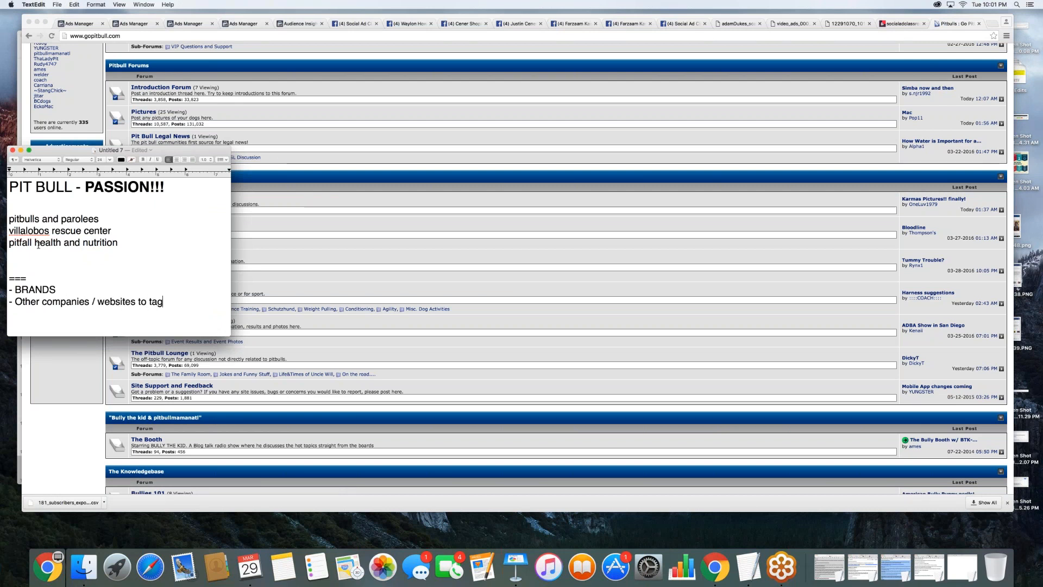
{"action": "key", "text": "BackSpace"}
{"action": "key", "text": "BackSpace"}
{"action": "type", "text": "rget"}
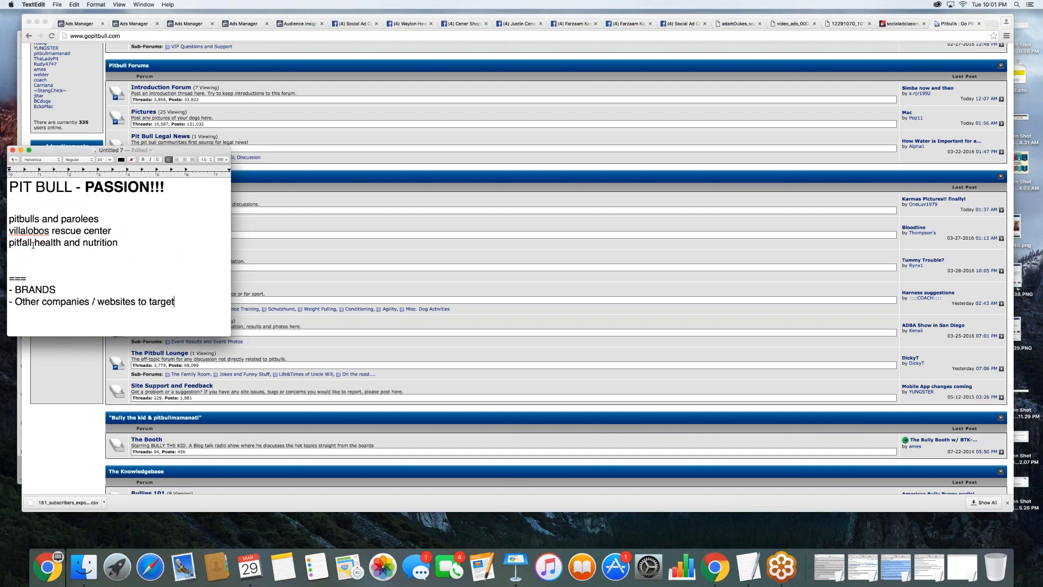
- Correct the misspelled first word of the note's third list entry to "pitBull" and copy the whole entry
{"action": "left_click", "coordinate": [28, 242]}
{"action": "key", "text": "shift+Right"}
{"action": "type", "text": "B"}
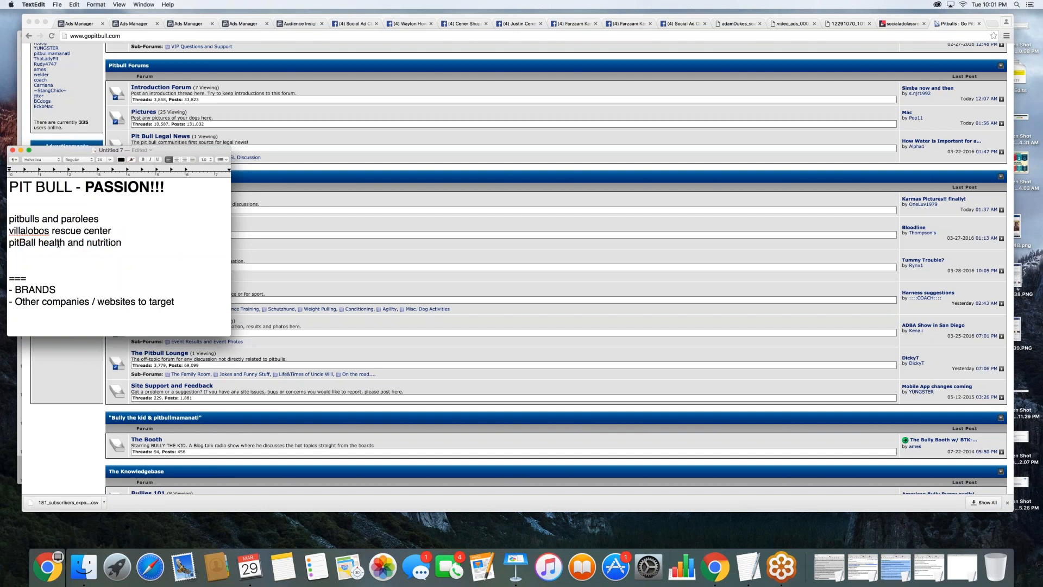
{"action": "key", "text": "BackSpace"}
{"action": "type", "text": "u"}
{"action": "left_click_drag", "start_coordinate": [126, 244], "coordinate": [9, 245]}
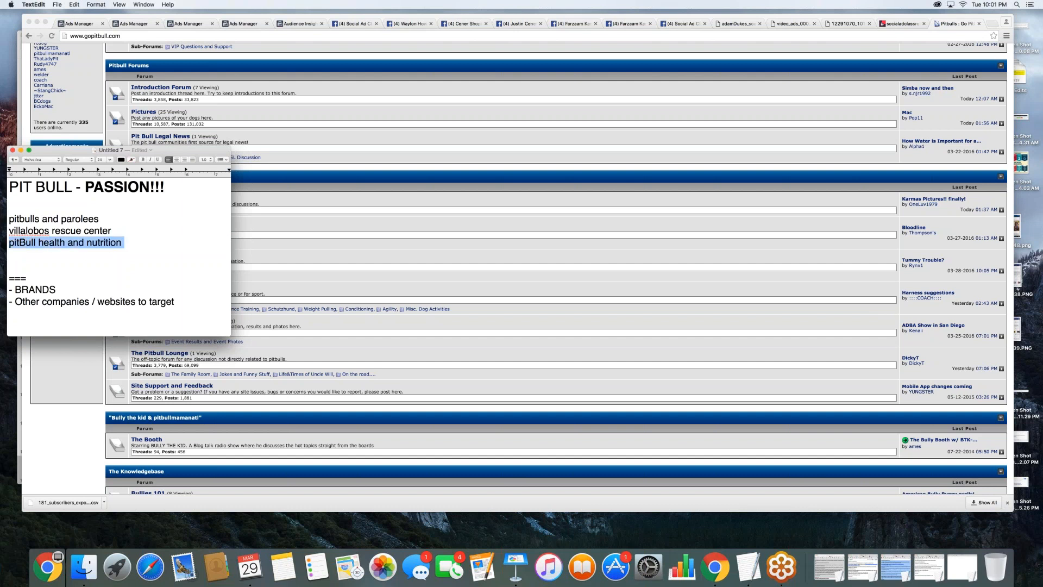
{"action": "key", "text": "super+c"}
- Add the line "—— PITBULL SHELTER" beneath the other companies / websites entry in the note
{"action": "left_click", "coordinate": [297, 238]}
{"action": "key", "text": "super+Tab"}
{"action": "left_click", "coordinate": [190, 307]}
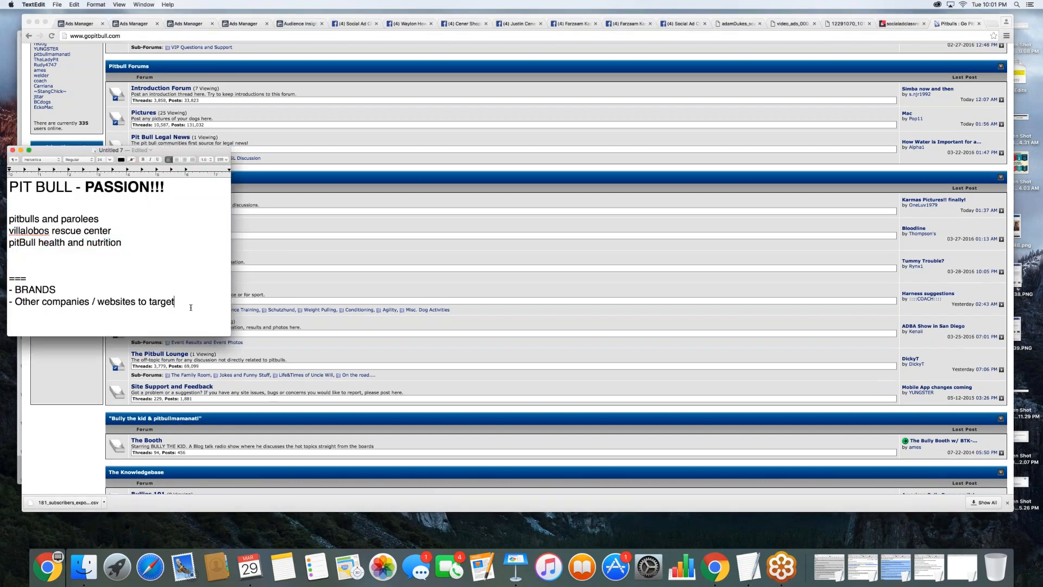
{"action": "key", "text": "Return"}
{"action": "type", "text": "---- PIT"}
{"action": "type", "text": "BULL SHELTER"}
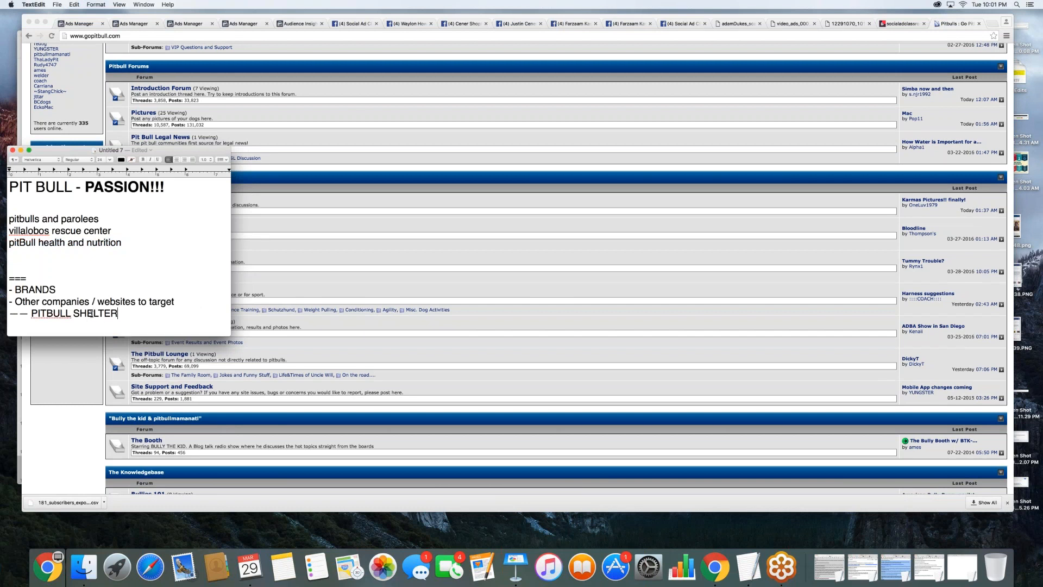
{"action": "left_click_drag", "start_coordinate": [118, 314], "coordinate": [10, 315]}
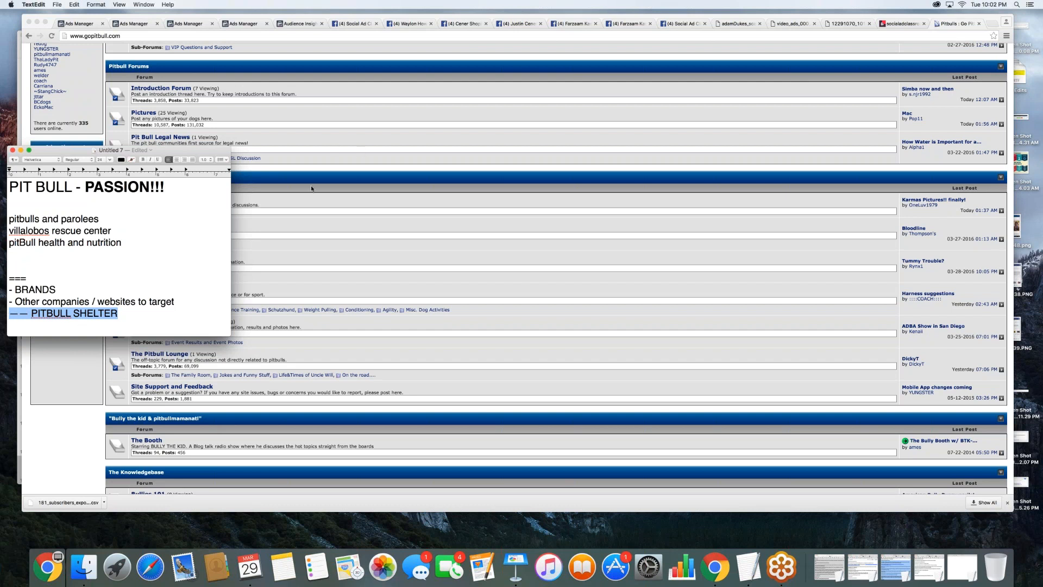
- Copy the note's "pitBull health and nutrition" entry and search Google for it in a new browser tab
{"action": "left_click", "coordinate": [125, 242]}
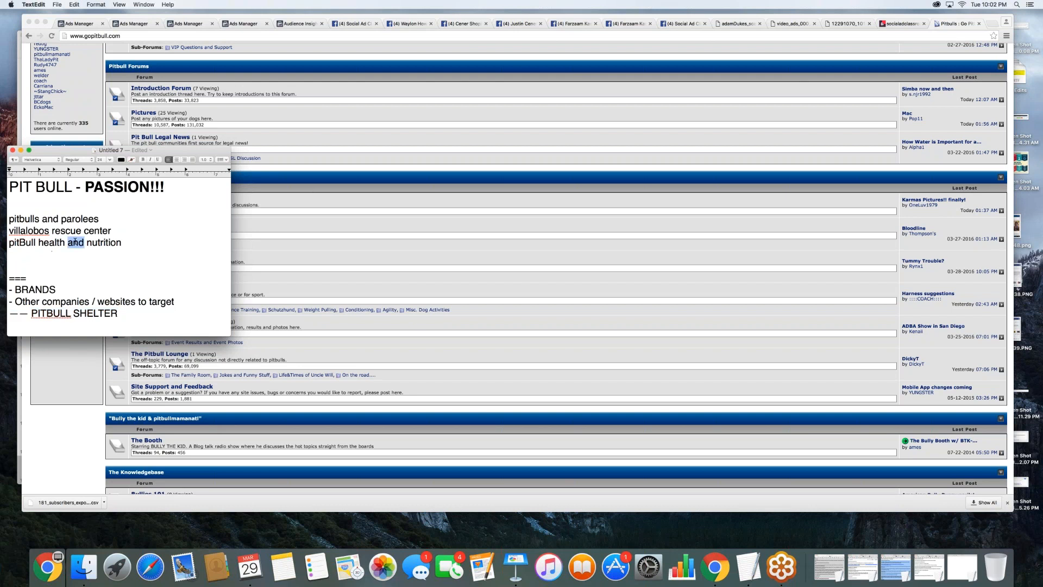
{"action": "triple_click", "coordinate": [71, 243]}
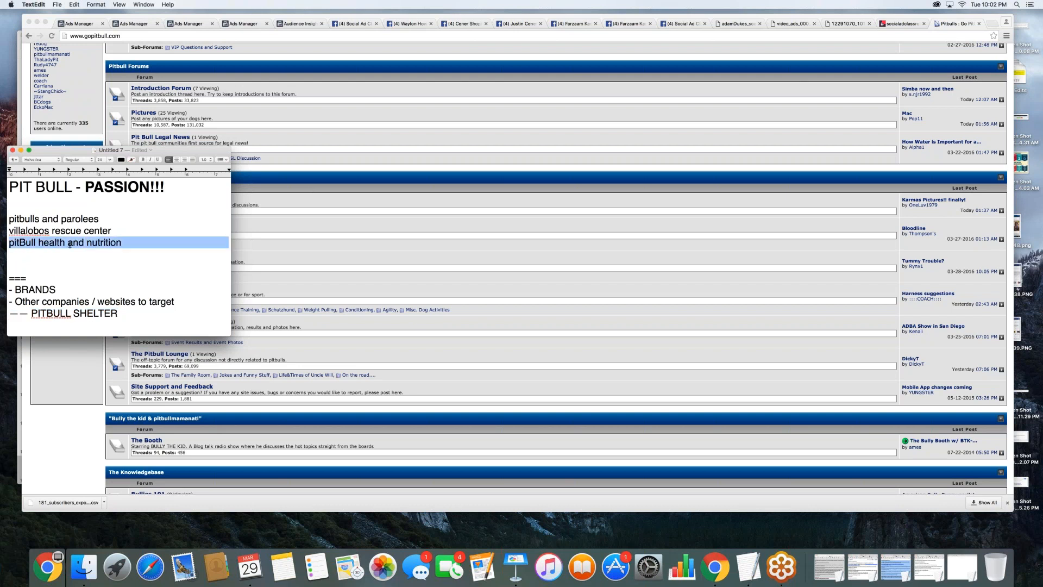
{"action": "left_click", "coordinate": [993, 24]}
{"action": "type", "text": "google.com"}
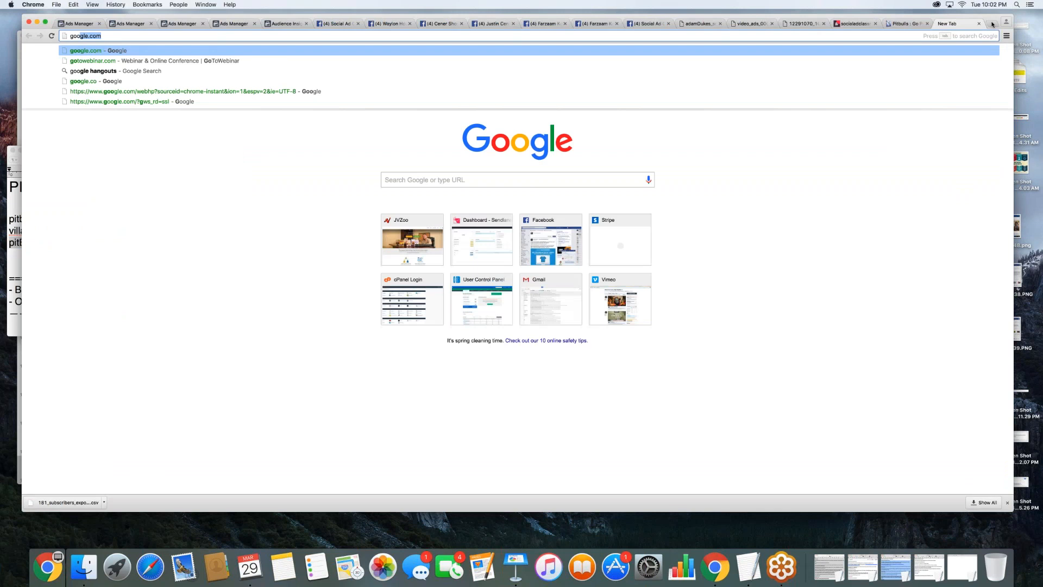
{"action": "key", "text": "Return"}
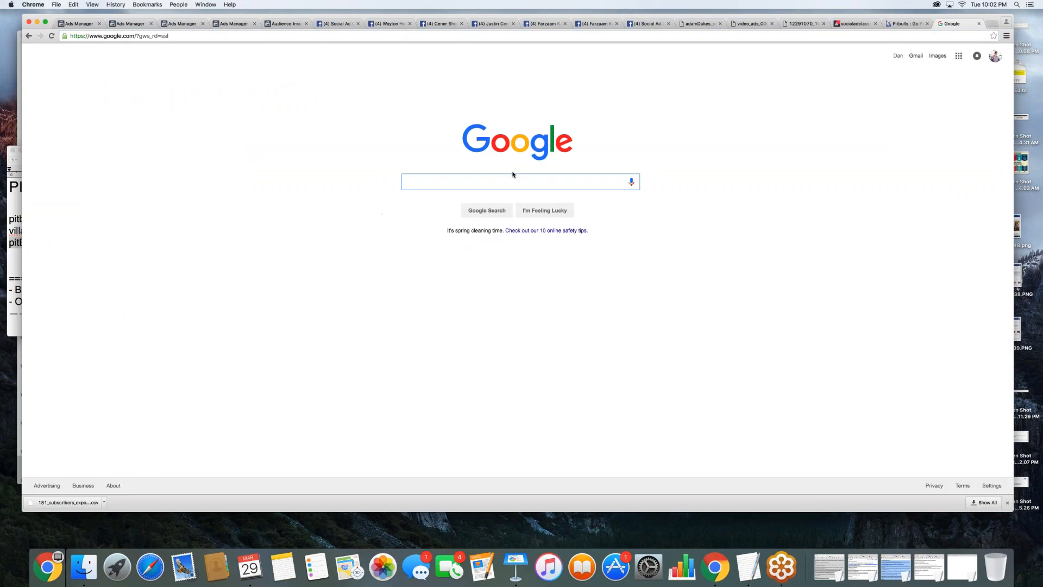
{"action": "key", "text": "super+v"}
{"action": "key", "text": "Return"}
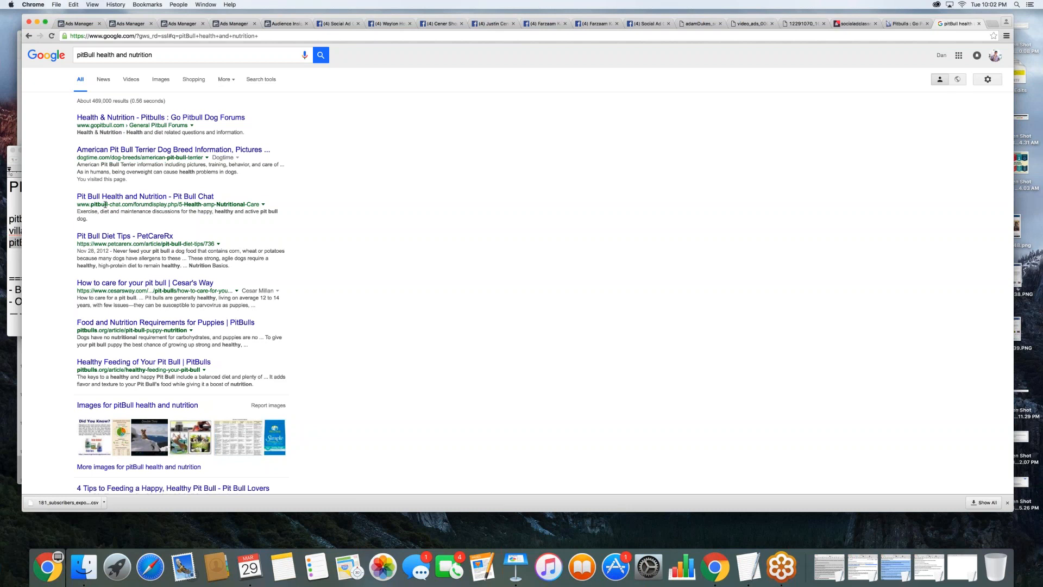
- Add "pitbull-chat" from the Pit Bull Chat result's web address as the fourth list entry in the TextEdit note
{"action": "left_click_drag", "start_coordinate": [119, 205], "coordinate": [91, 205]}
{"action": "key", "text": "super+c"}
{"action": "key", "text": "super+Tab"}
{"action": "key", "text": "Down"}
{"action": "key", "text": "super+v"}
{"action": "key", "text": "super+z"}
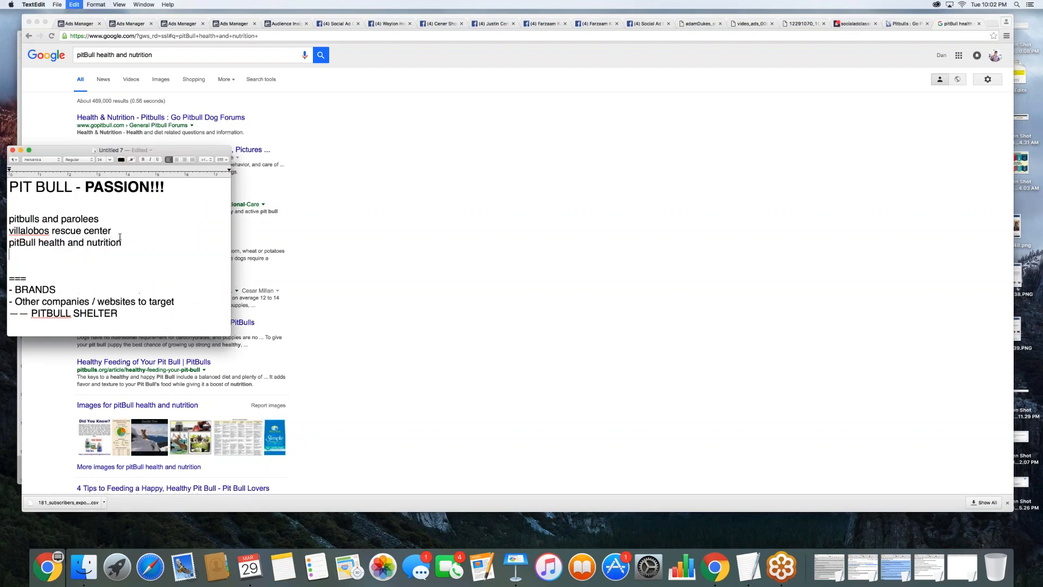
{"action": "type", "text": "pitbull-chat"}
{"action": "key", "text": "super+Tab"}
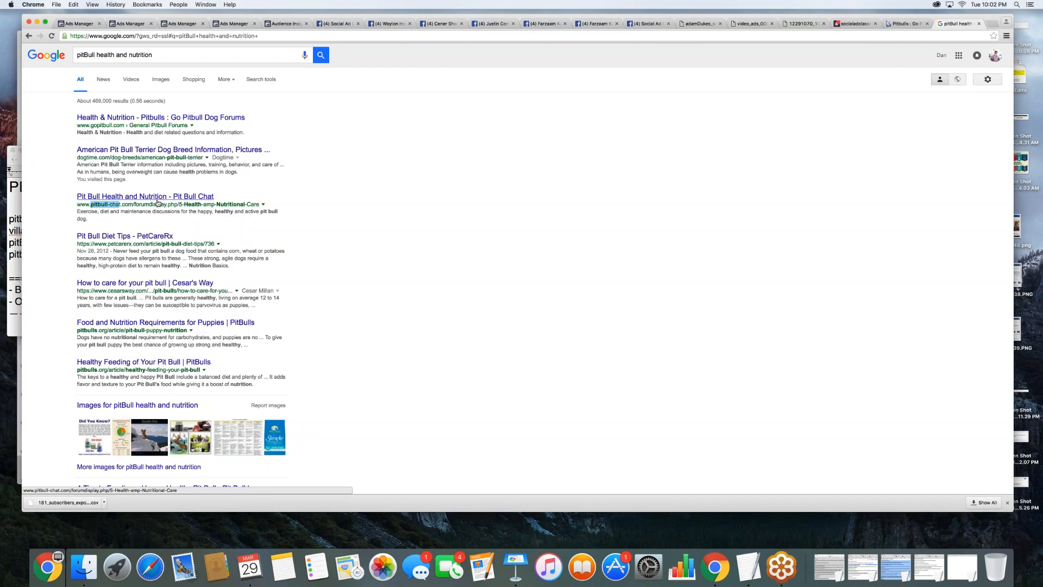
- Shorten the Google search to "pitbull health" and run it
{"action": "left_click", "coordinate": [90, 54]}
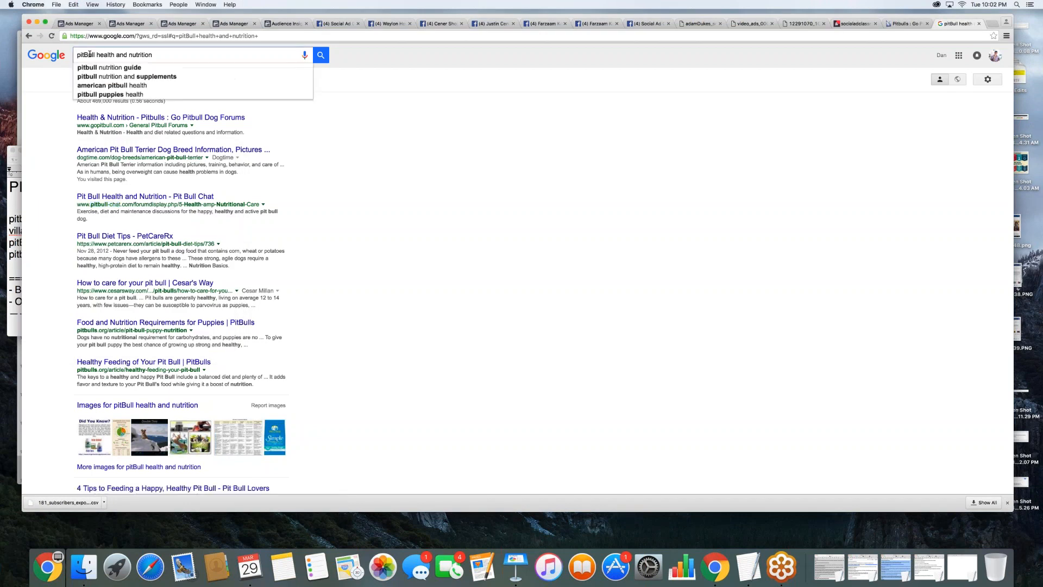
{"action": "key", "text": "BackSpace"}
{"action": "type", "text": "b"}
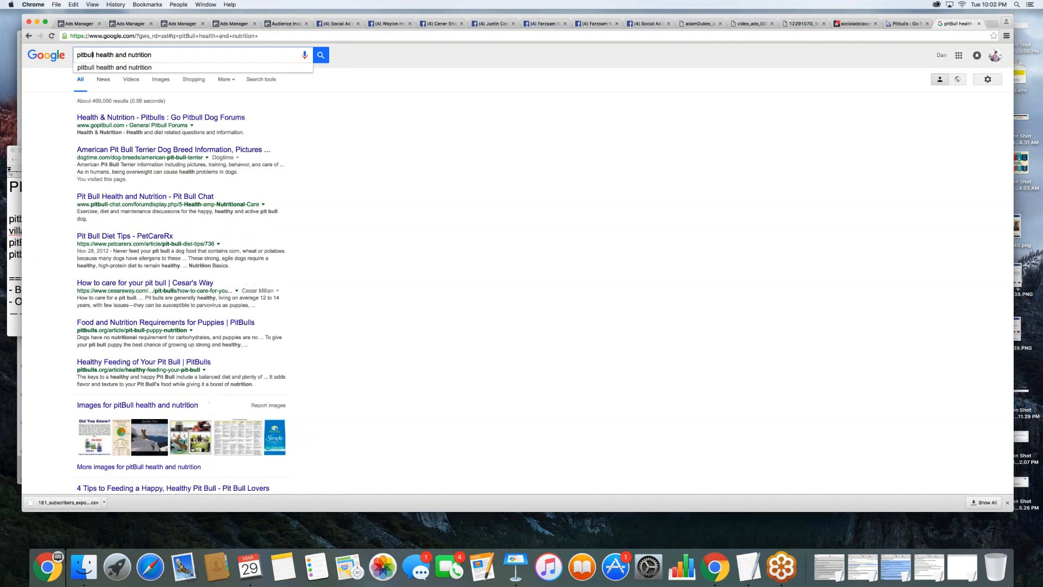
{"action": "left_click", "coordinate": [116, 56], "text": "shift"}
{"action": "key", "text": "BackSpace"}
{"action": "key", "text": "Return"}
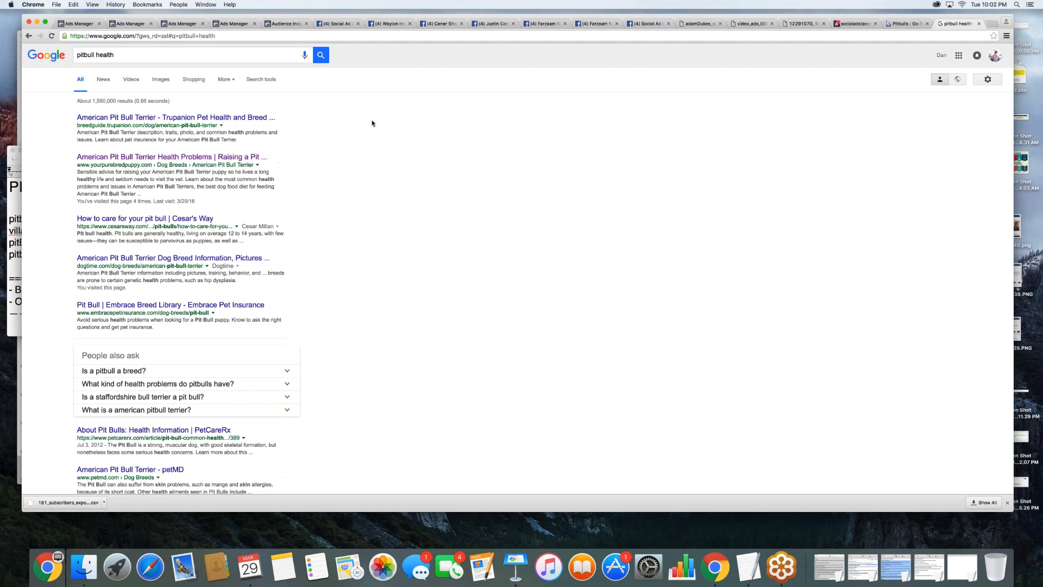
- Open the yourpurebredpuppy.com result on American Pit Bull Terrier health problems and look through the article
{"action": "left_click", "coordinate": [168, 157]}
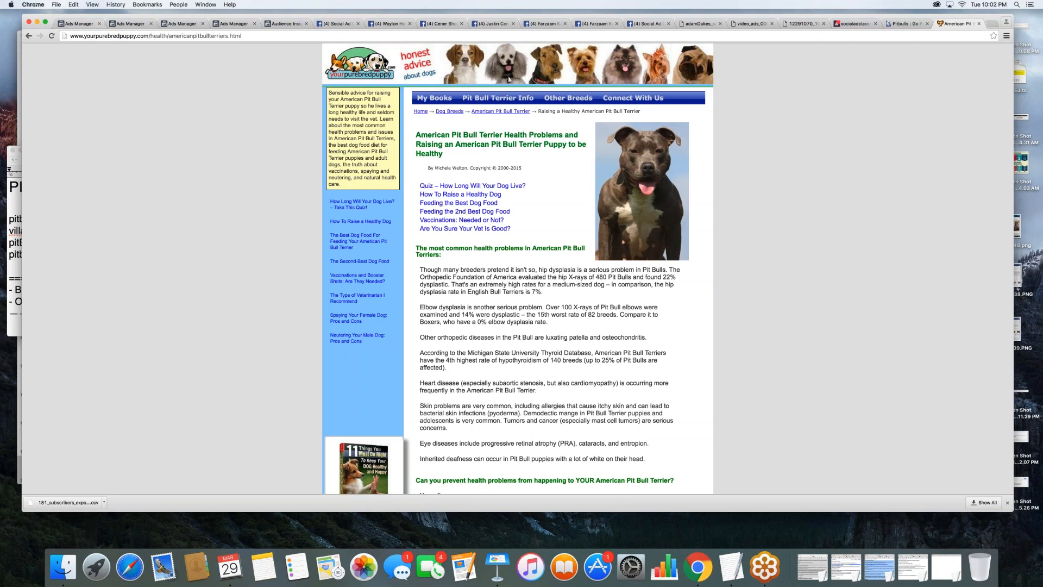
{"action": "double_click", "coordinate": [110, 36]}
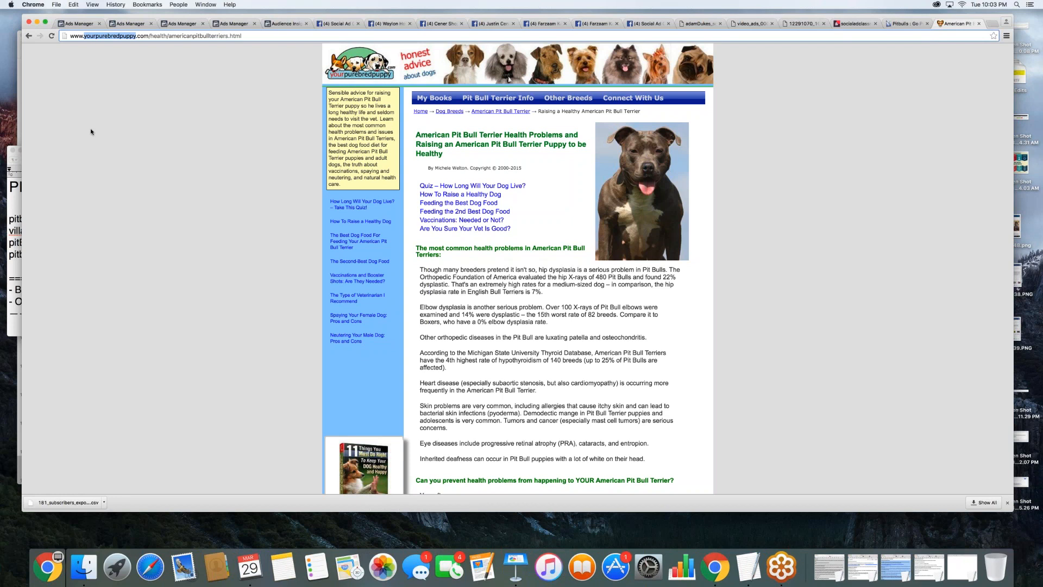
{"action": "scroll", "coordinate": [91, 131], "scroll_direction": "down", "scroll_amount": 10}
{"action": "scroll", "coordinate": [518, 268], "scroll_direction": "down", "scroll_amount": 1}
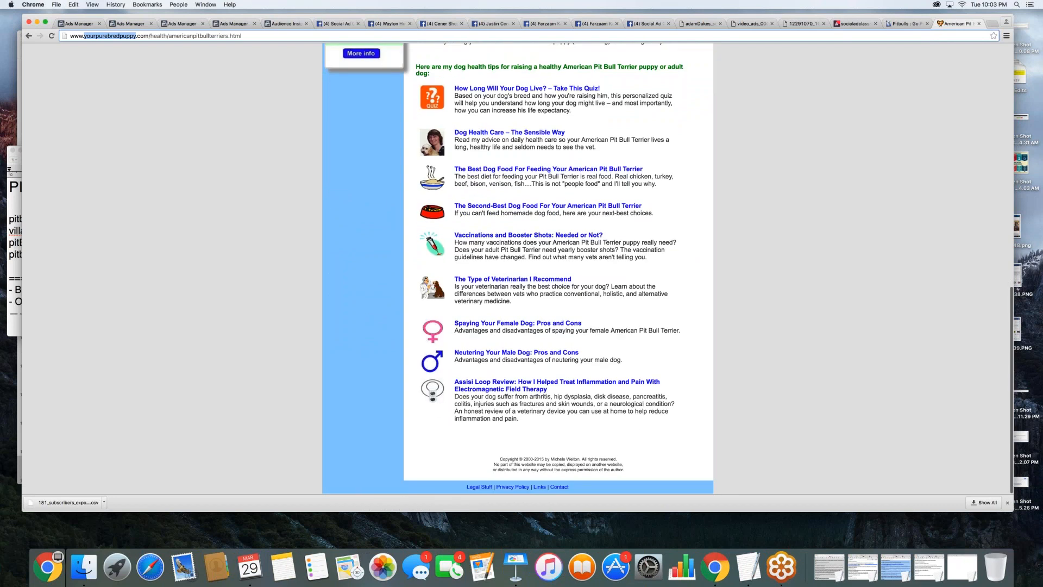
- Delete the "pitBull health and nutrition" and "pitbull-chat" entries from the TextEdit note
{"action": "left_click", "coordinate": [15, 268]}
{"action": "key", "text": "shift+Up"}
{"action": "key", "text": "shift+super+Left"}
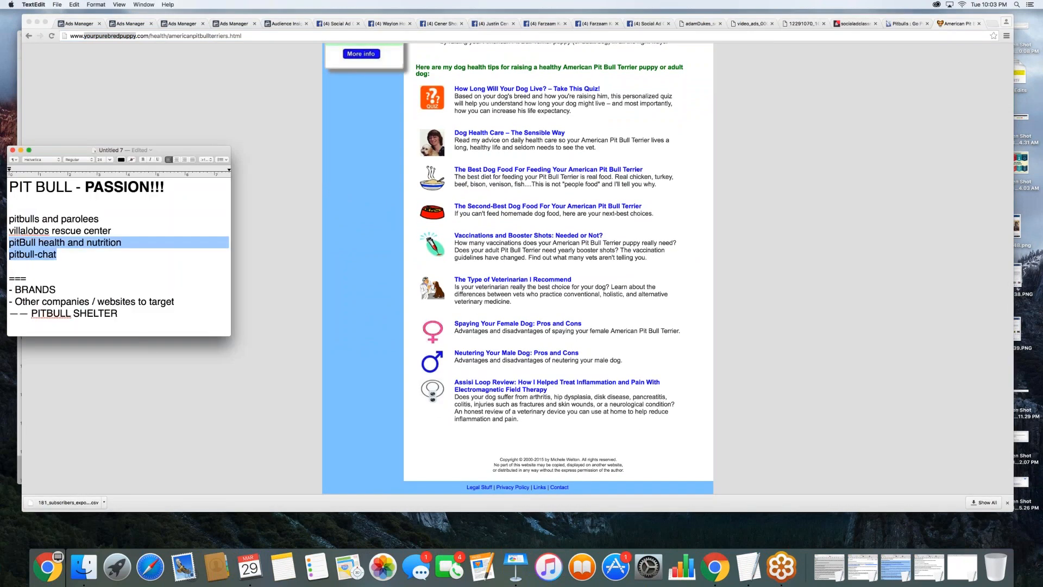
{"action": "key", "text": "super+x"}
{"action": "left_click", "coordinate": [256, 72]}
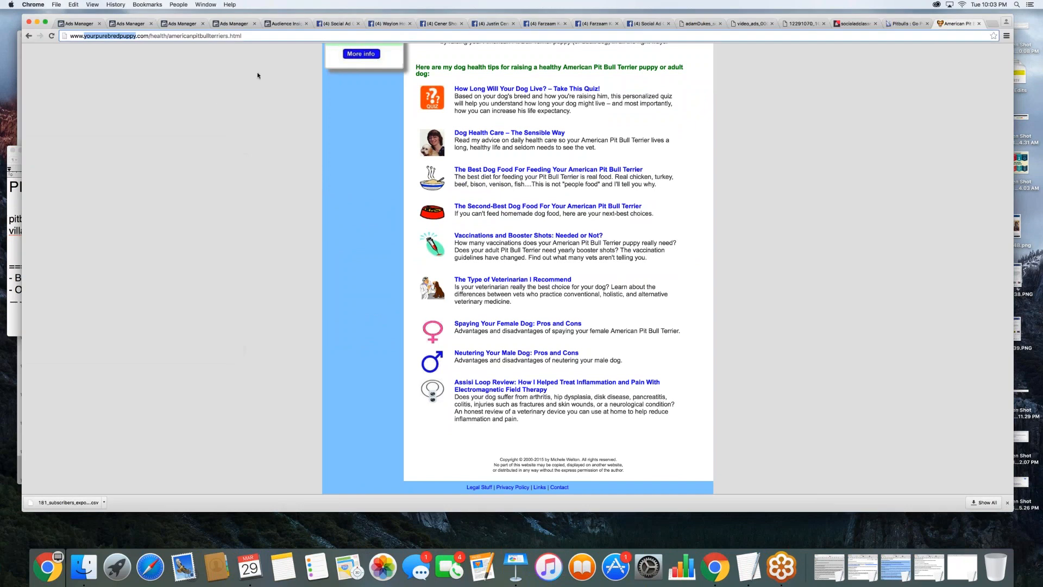
- Go back to google.com in the browser, search for "pitbull shelter" and look through the results
{"action": "left_click", "coordinate": [261, 36]}
{"action": "key", "text": "super+a"}
{"action": "type", "text": "google.com"}
{"action": "key", "text": "Return"}
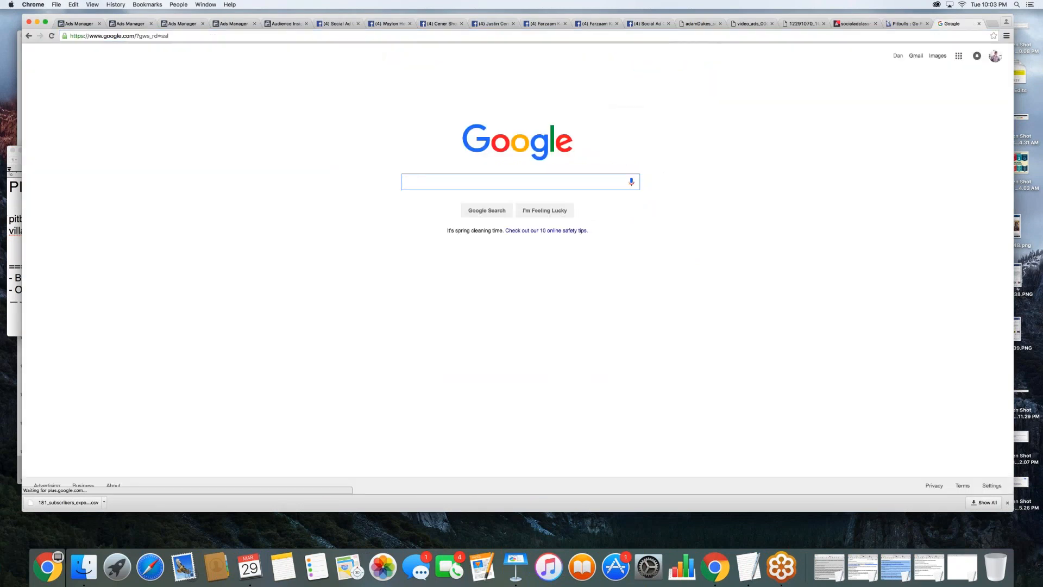
{"action": "key", "text": "super+Tab"}
{"action": "left_click_drag", "start_coordinate": [117, 302], "coordinate": [32, 302]}
{"action": "left_click", "coordinate": [405, 179]}
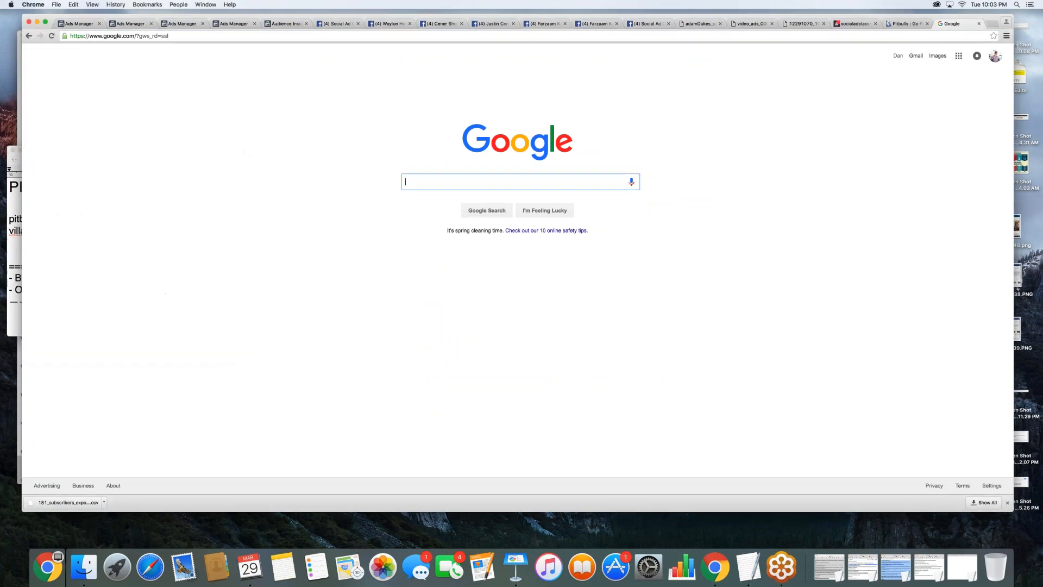
{"action": "type", "text": "pitbull shelter"}
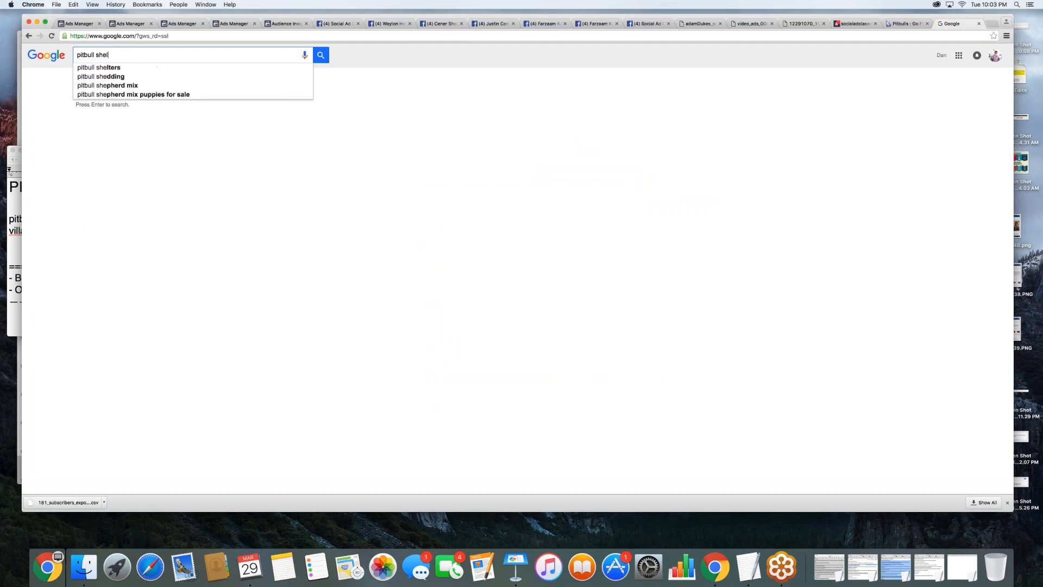
{"action": "key", "text": "Return"}
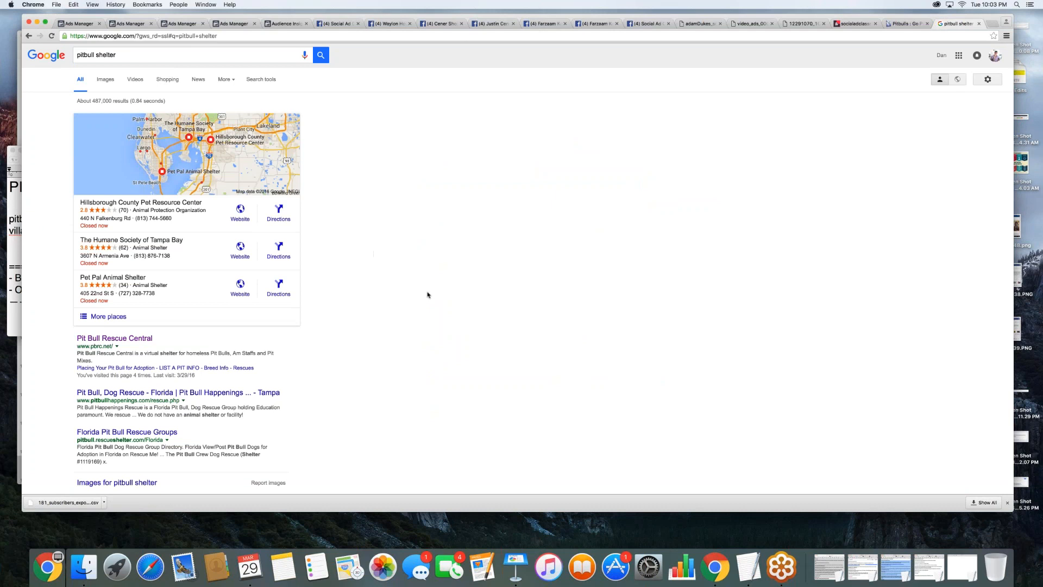
{"action": "scroll", "coordinate": [428, 295], "scroll_direction": "down", "scroll_amount": 3}
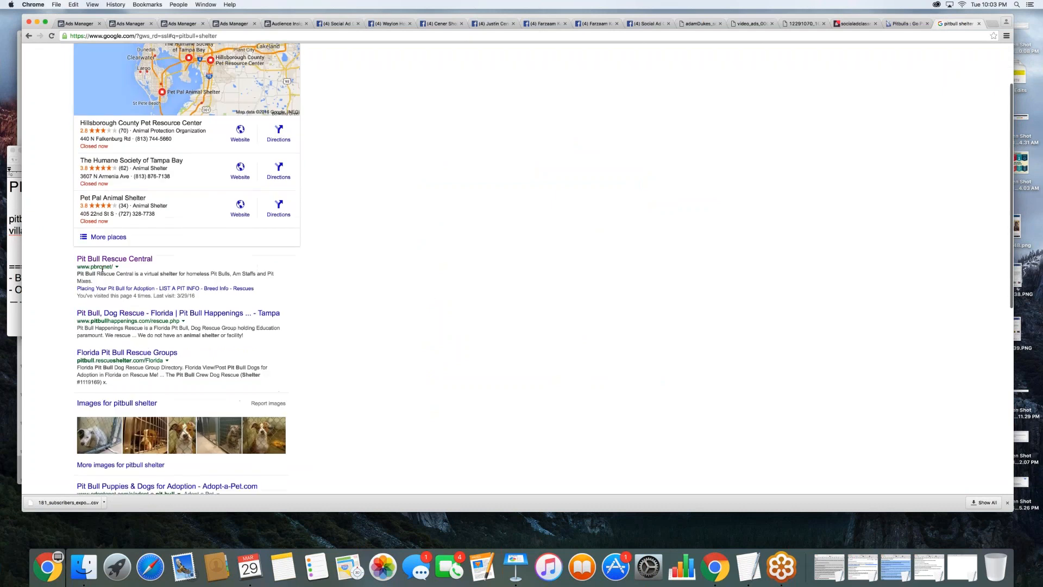
- Switch to the TextEdit note and add "pit bull rescue central" as the third list entry
{"action": "key", "text": "super+Tab"}
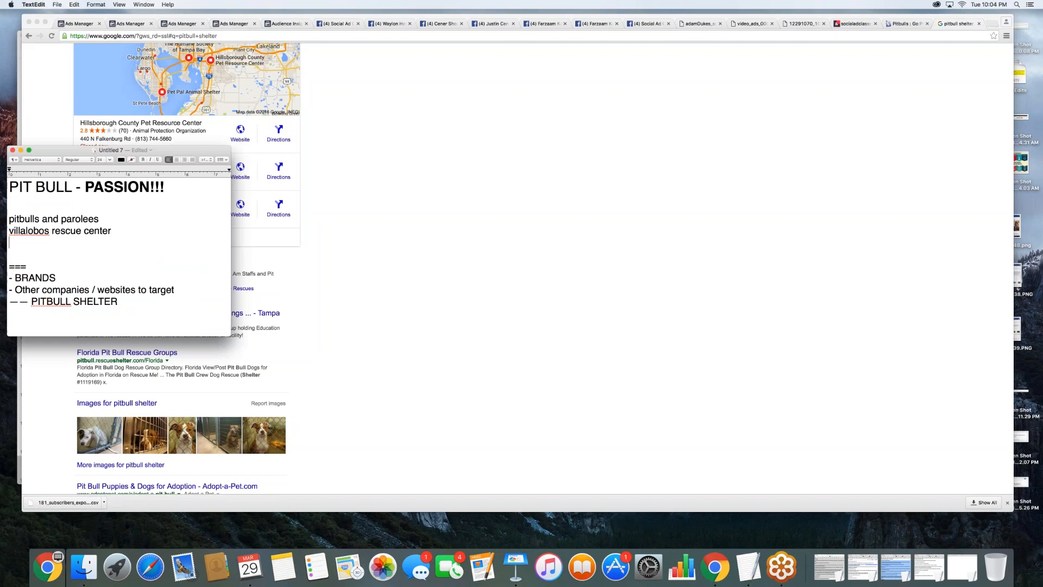
{"action": "type", "text": "pitb"}
{"action": "key", "text": "BackSpace"}
{"action": "key", "text": "BackSpace"}
{"action": "key", "text": "BackSpace"}
{"action": "type", "text": "it bull rescue central"}
{"action": "key", "text": "Return"}
{"action": "triple_click", "coordinate": [79, 238]}
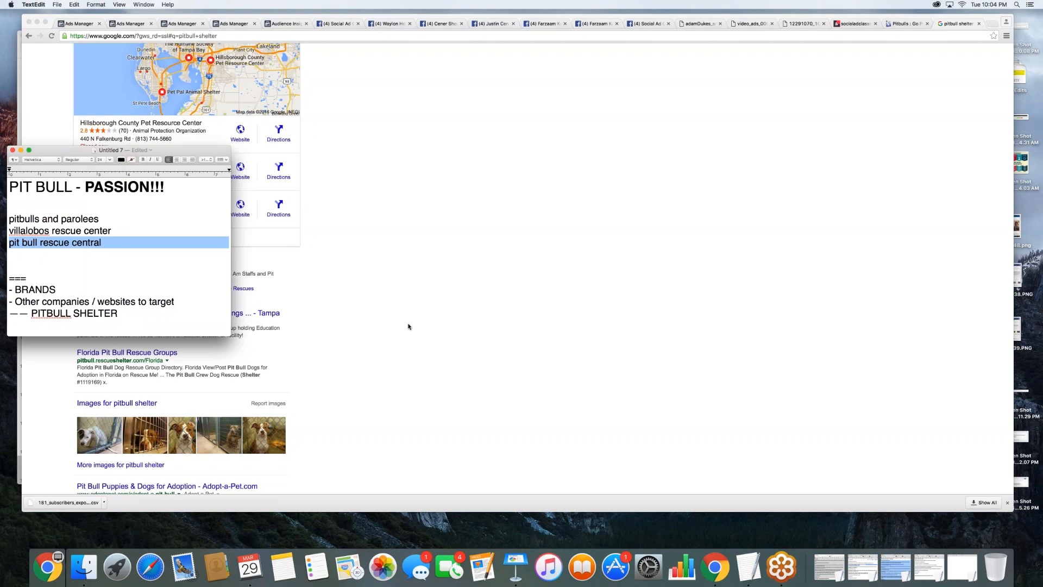
- Insert several blank lines between the last list entry and the "===" separator in the note
{"action": "left_click", "coordinate": [134, 248]}
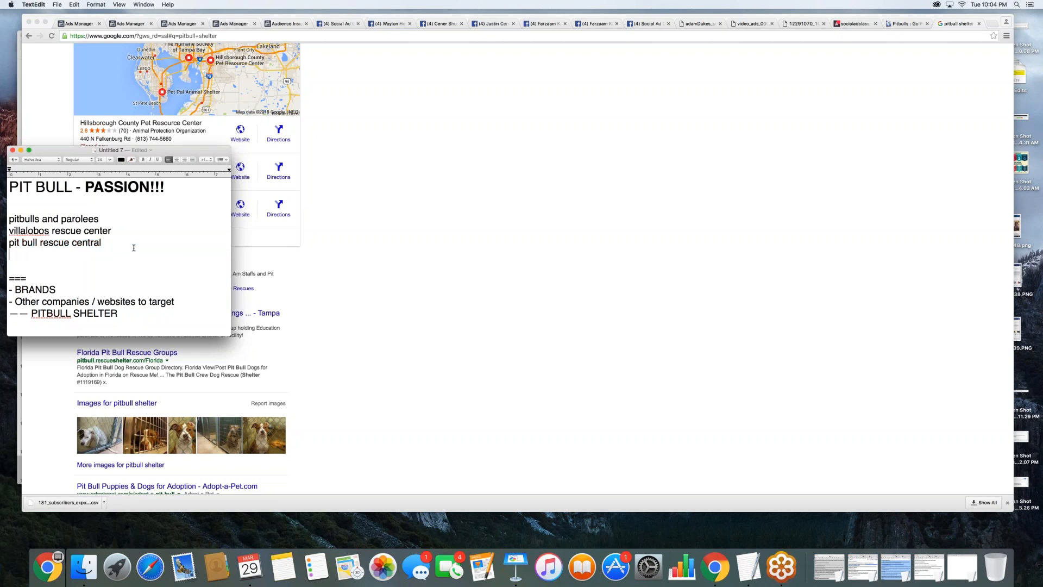
{"action": "key", "text": "Return"}
{"action": "key", "text": "Return"}
{"action": "key", "text": "Return"}
{"action": "key", "text": "Return"}
{"action": "key", "text": "Return"}
{"action": "key", "text": "Return"}
{"action": "key", "text": "Return"}
{"action": "key", "text": "Return"}
{"action": "key", "text": "Return"}
{"action": "key", "text": "Return"}
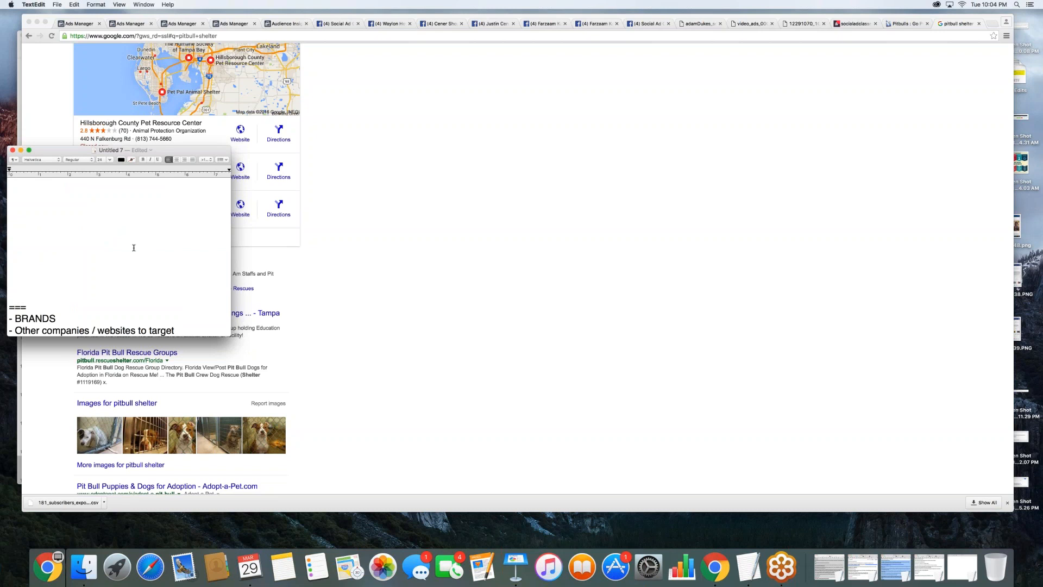
{"action": "scroll", "coordinate": [100, 269], "scroll_direction": "up", "scroll_amount": 5}
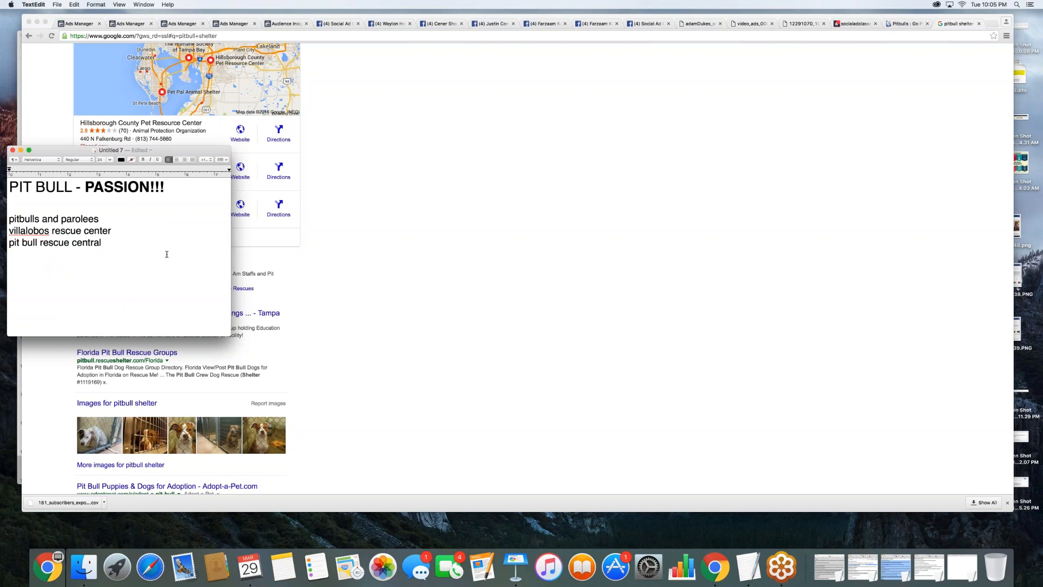
- Switch to the Keynote presentation and start the slideshow from slide 19, "Finding Your Target Customer"
{"action": "left_click", "coordinate": [493, 300]}
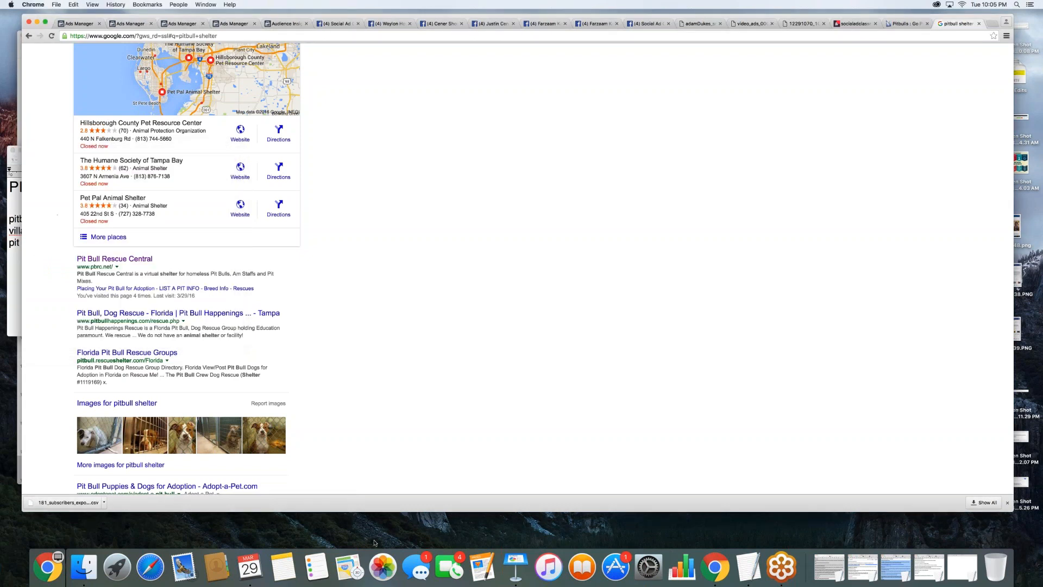
{"action": "left_click", "coordinate": [516, 566]}
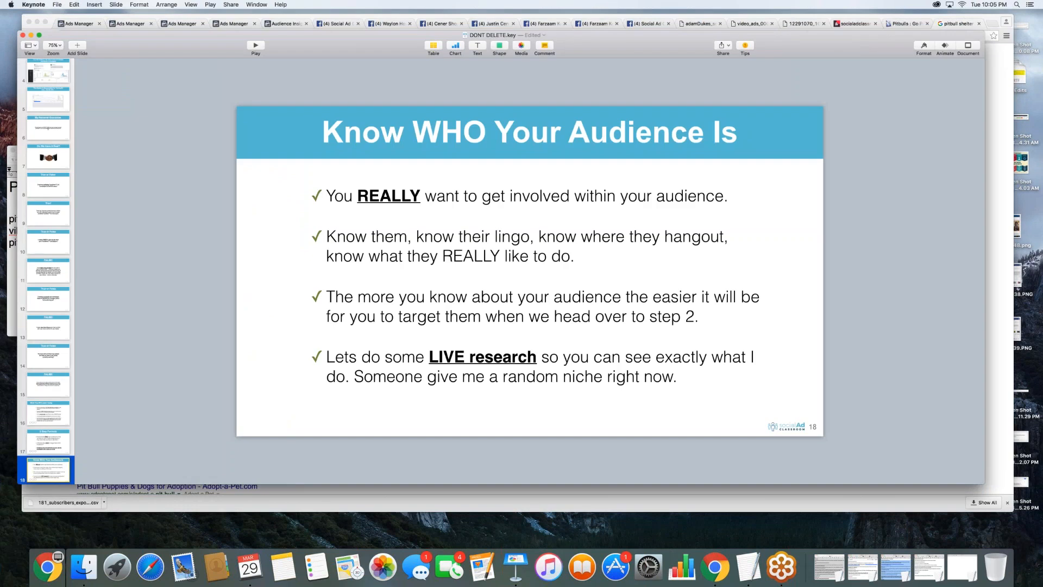
{"action": "key", "text": "Down"}
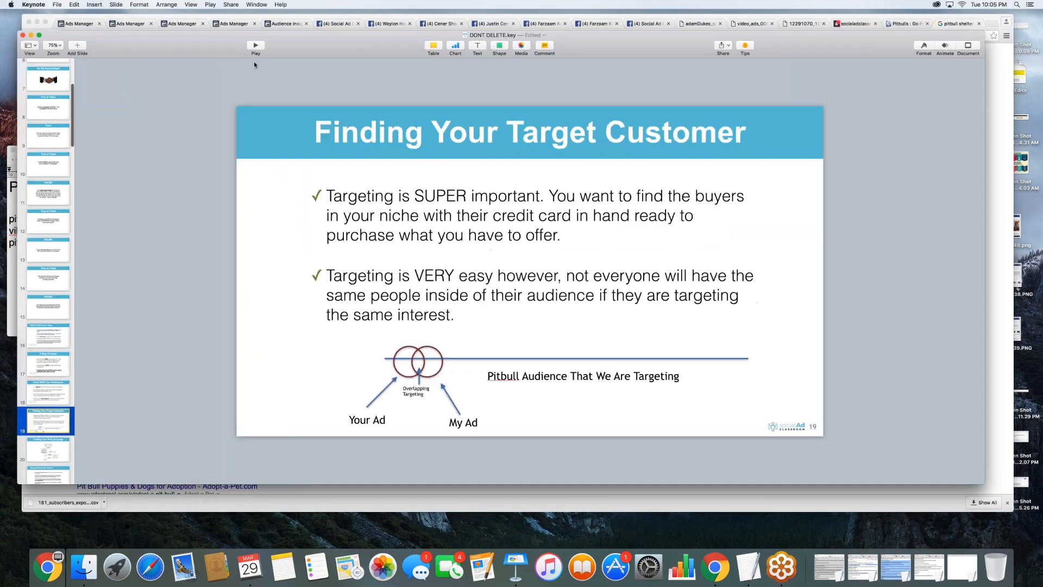
{"action": "left_click", "coordinate": [253, 45]}
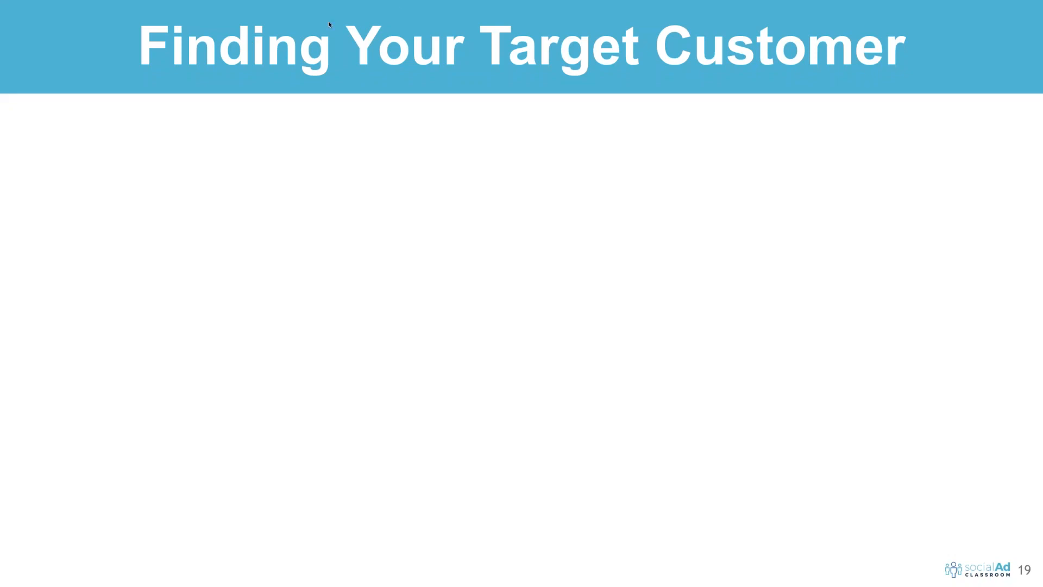
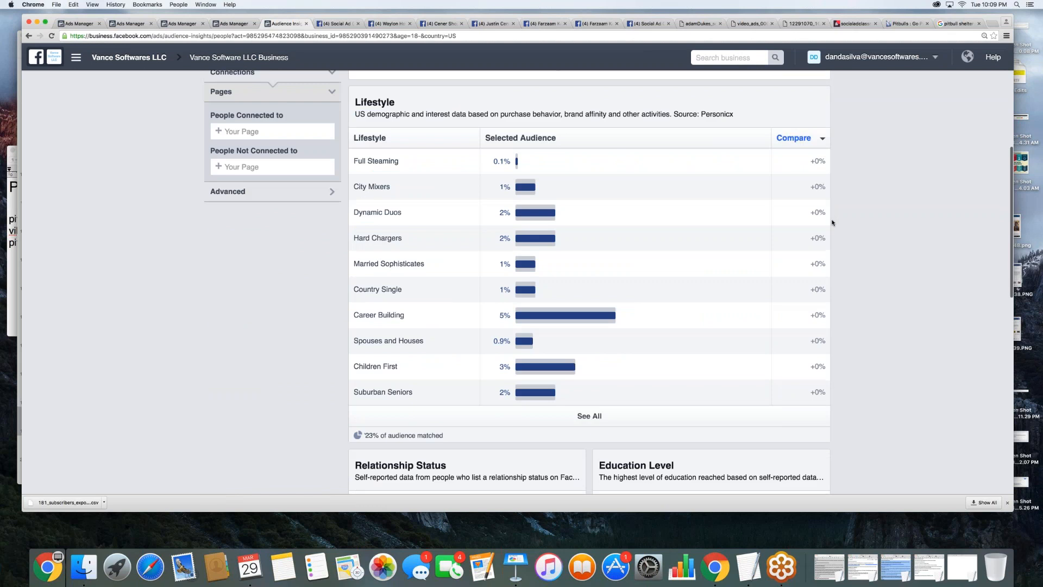
- Reload the Audience Insights page for the new United States audience
{"action": "scroll", "coordinate": [833, 222], "scroll_direction": "up", "scroll_amount": 5}
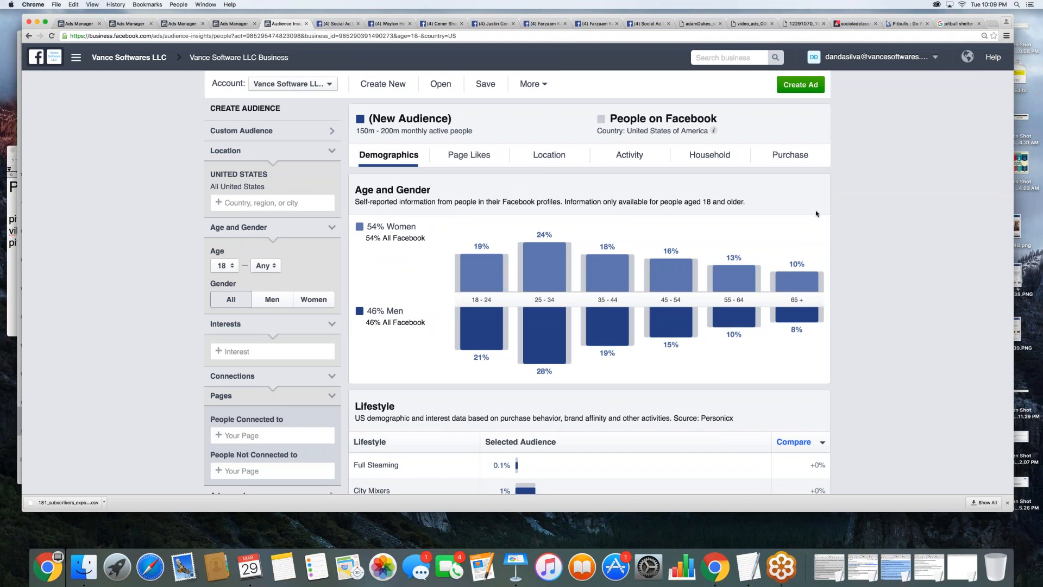
{"action": "key", "text": "super+r"}
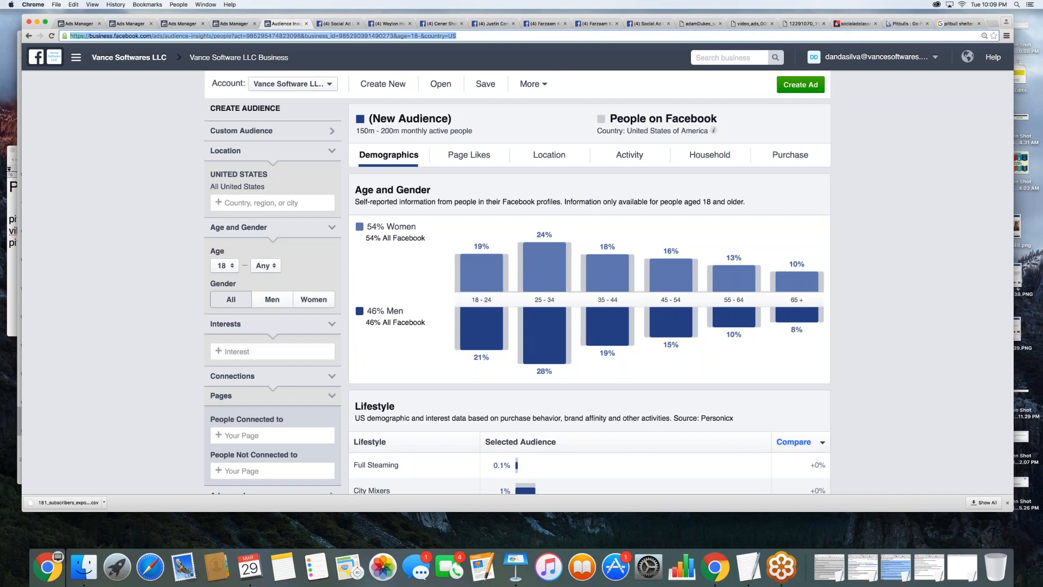
{"action": "key", "text": "Return"}
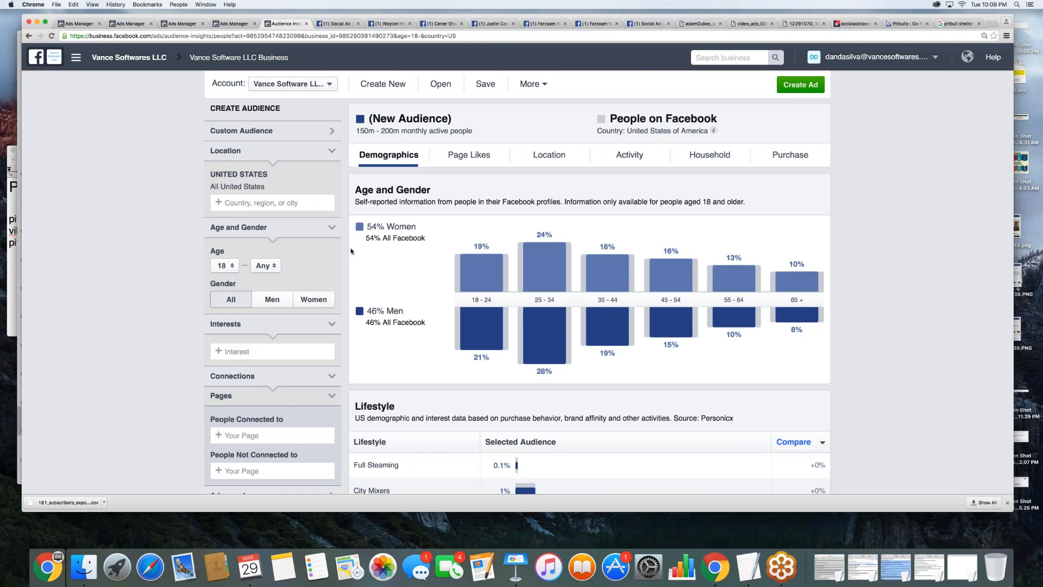
- Copy "pit bull rescue central" from the TextEdit note and look it up among the Audience Insights interests
{"action": "left_click", "coordinate": [6, 251]}
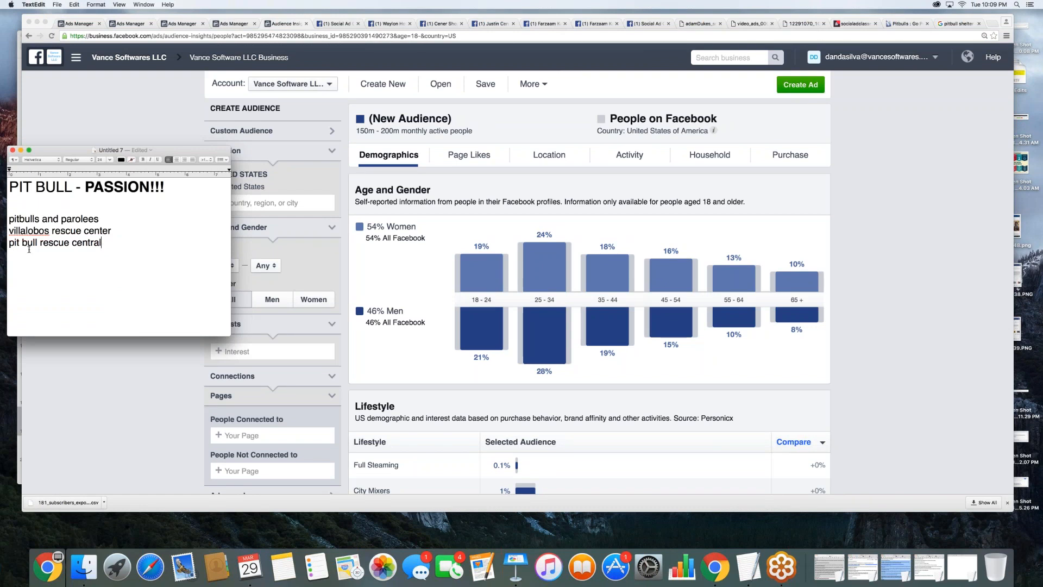
{"action": "left_click_drag", "start_coordinate": [102, 243], "coordinate": [8, 243]}
{"action": "key", "text": "super+c"}
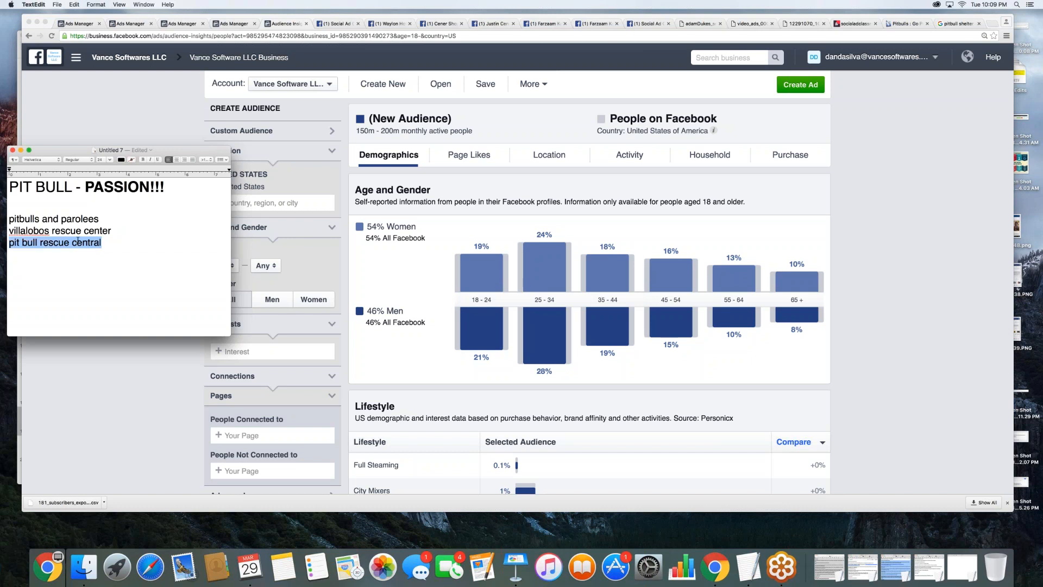
{"action": "left_click", "coordinate": [251, 341]}
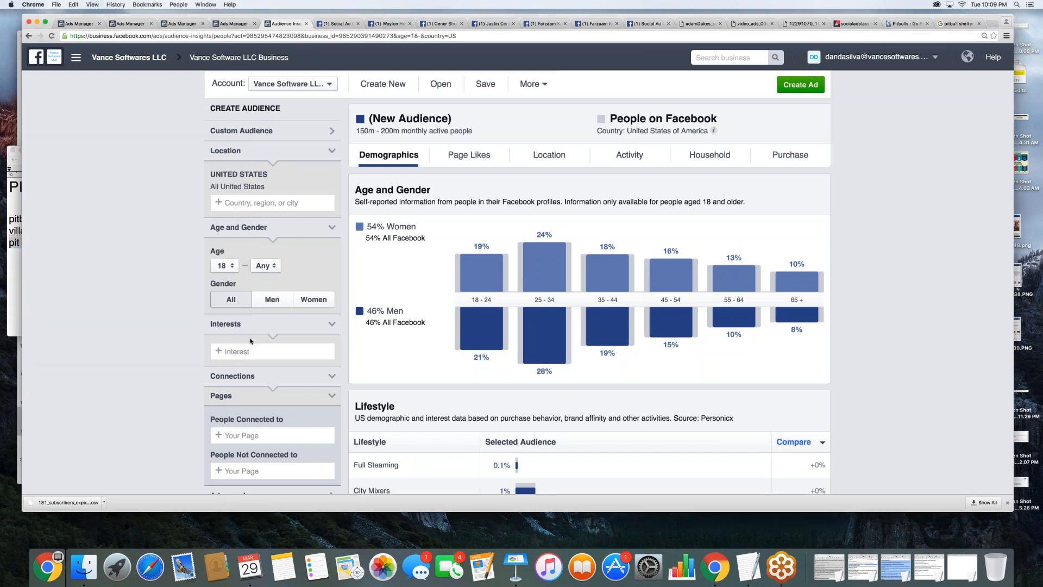
{"action": "left_click", "coordinate": [250, 351]}
{"action": "key", "text": "super+v"}
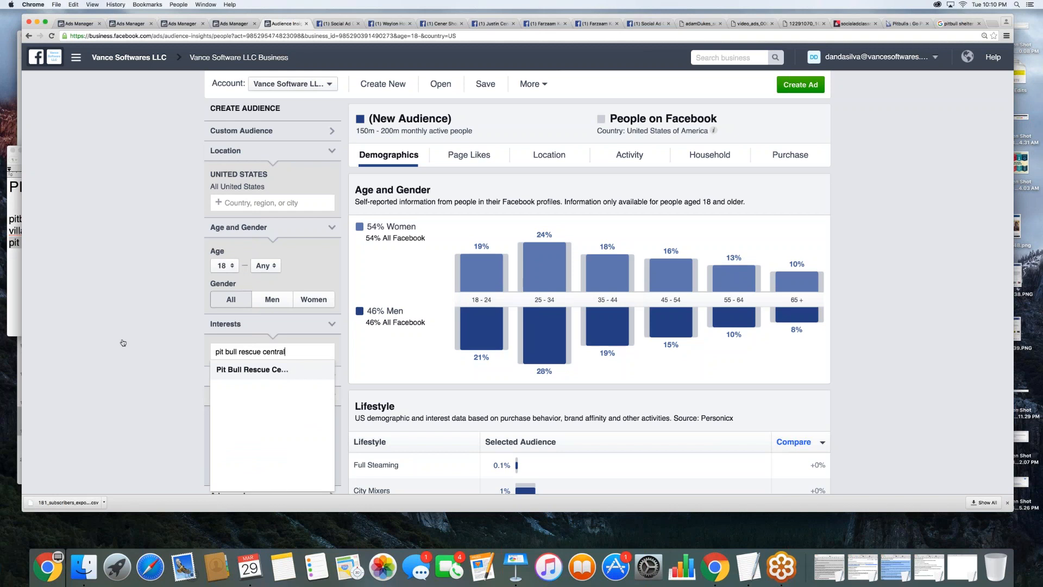
- Copy "villalobos rescue center" from the note and look it up among the Audience Insights interests
{"action": "left_click", "coordinate": [14, 284]}
{"action": "left_click_drag", "start_coordinate": [112, 231], "coordinate": [9, 231]}
{"action": "key", "text": "super+c"}
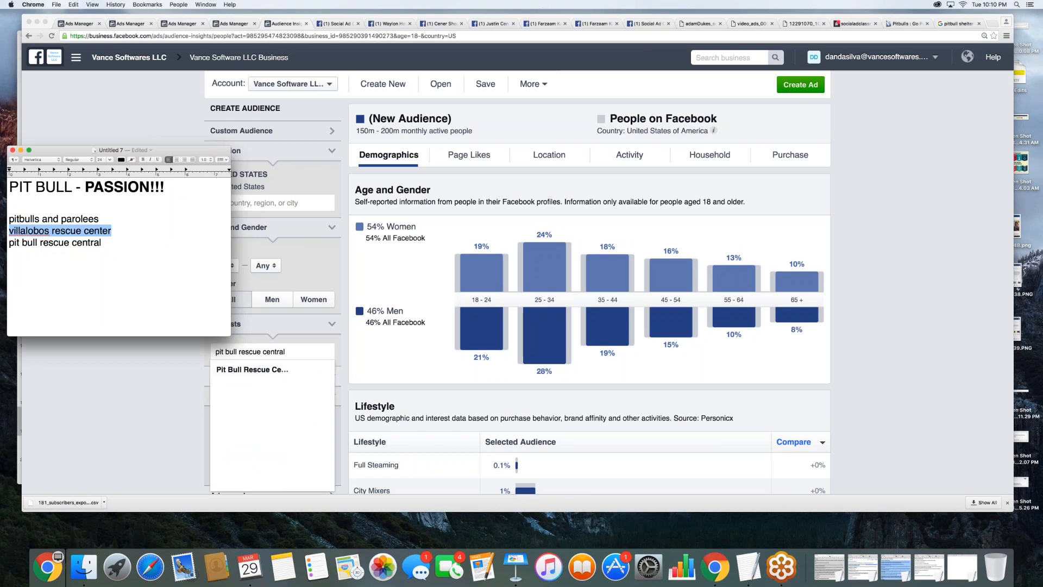
{"action": "left_click", "coordinate": [228, 345]}
{"action": "left_click", "coordinate": [227, 345]}
{"action": "key", "text": "super+v"}
{"action": "key", "text": "Return"}
{"action": "key", "text": "super+v"}
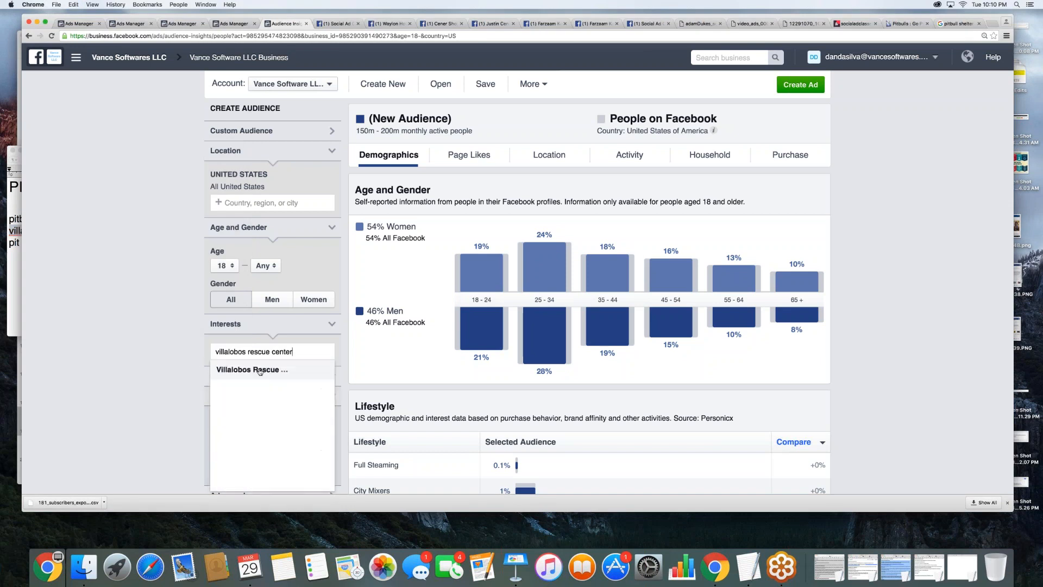
- Copy "pit bull rescue central" from the note again, add Pit Bull Rescue Central as the audience interest and check the audience size
{"action": "left_click", "coordinate": [15, 220]}
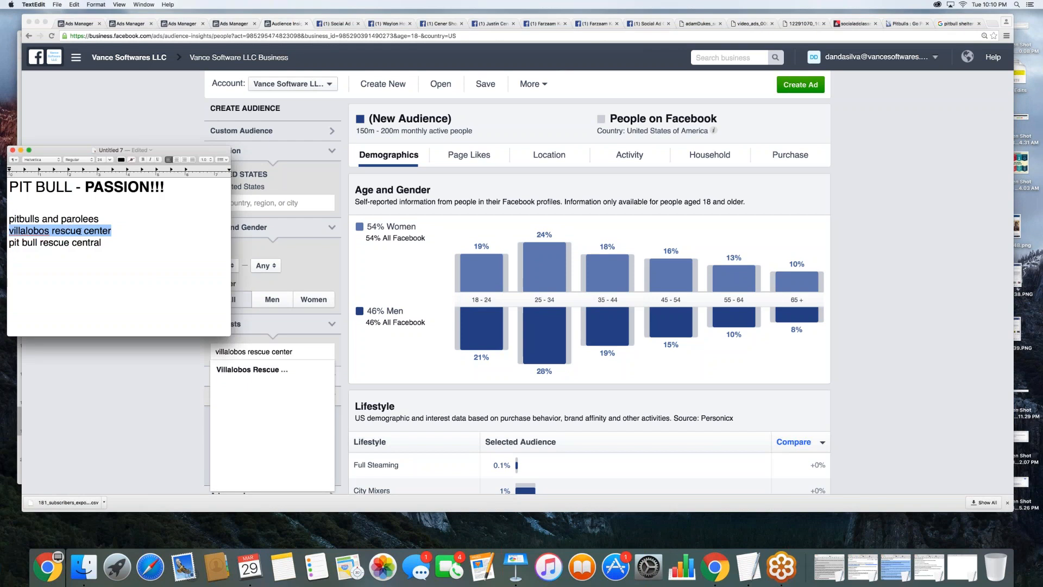
{"action": "left_click_drag", "start_coordinate": [103, 244], "coordinate": [10, 244]}
{"action": "key", "text": "super+c"}
{"action": "left_click", "coordinate": [295, 352]}
{"action": "left_click_drag", "start_coordinate": [295, 352], "coordinate": [216, 352]}
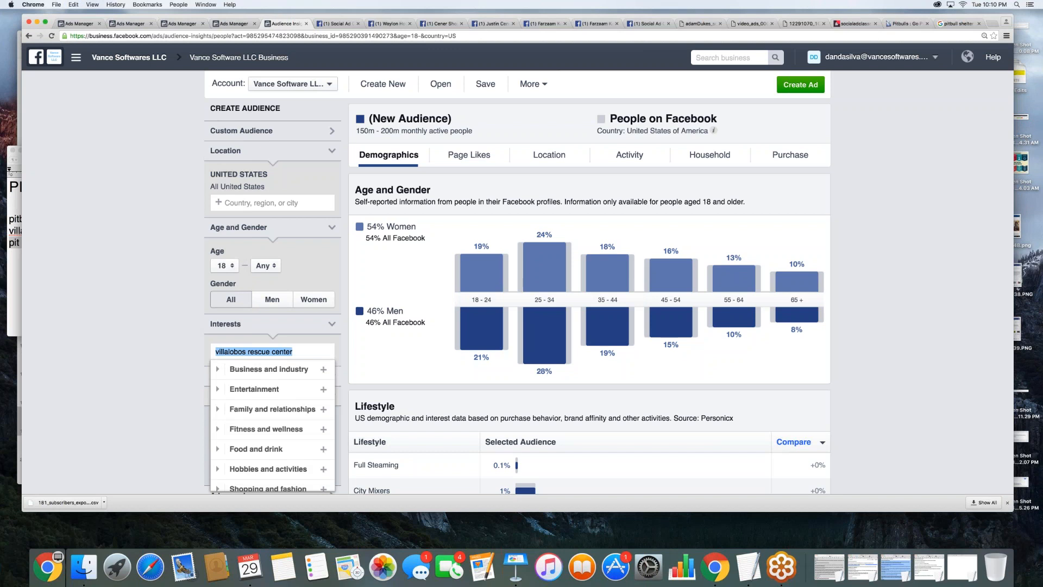
{"action": "key", "text": "BackSpace"}
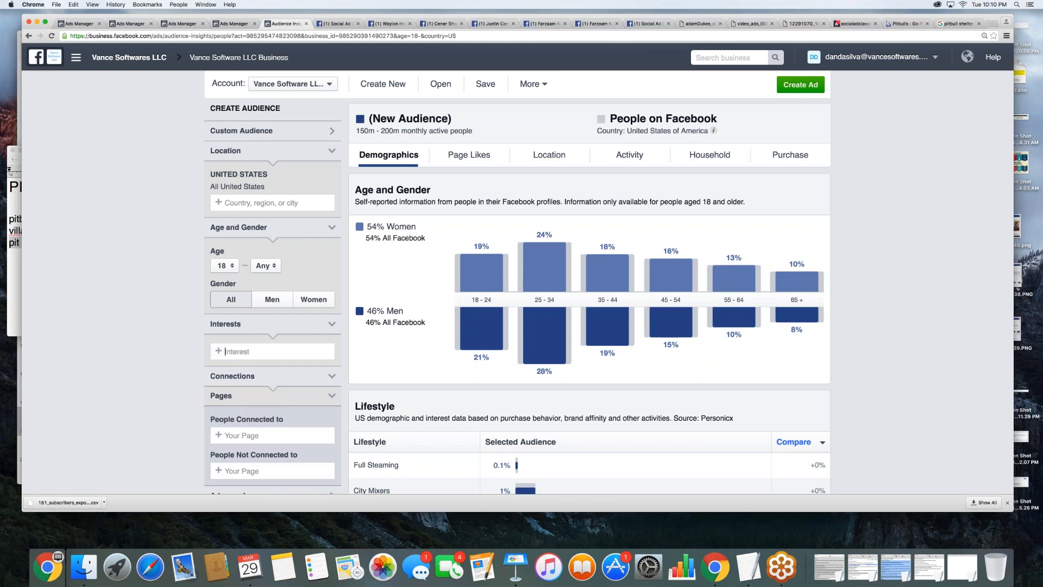
{"action": "key", "text": "super+v"}
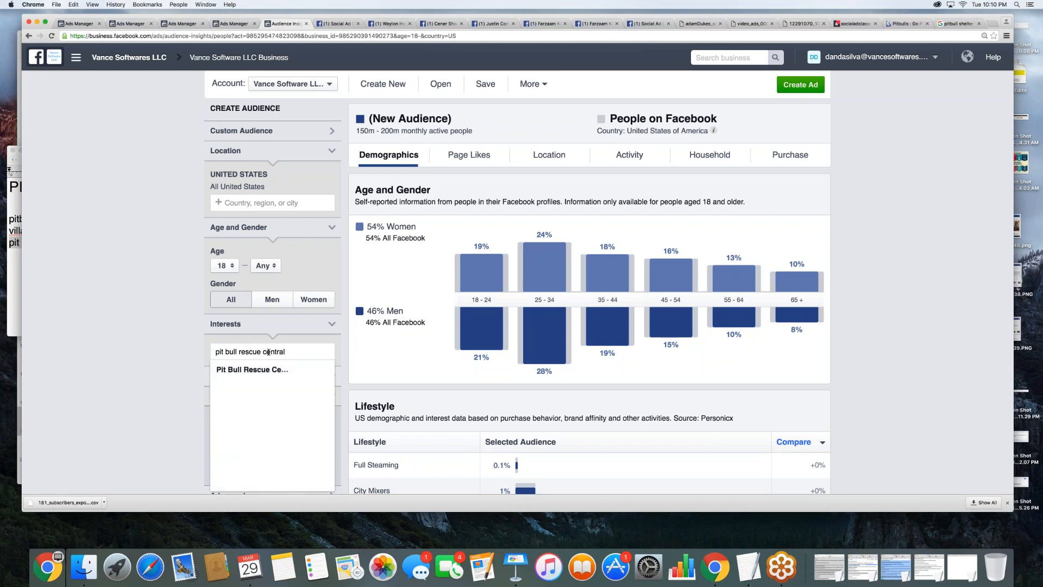
{"action": "left_click", "coordinate": [253, 369]}
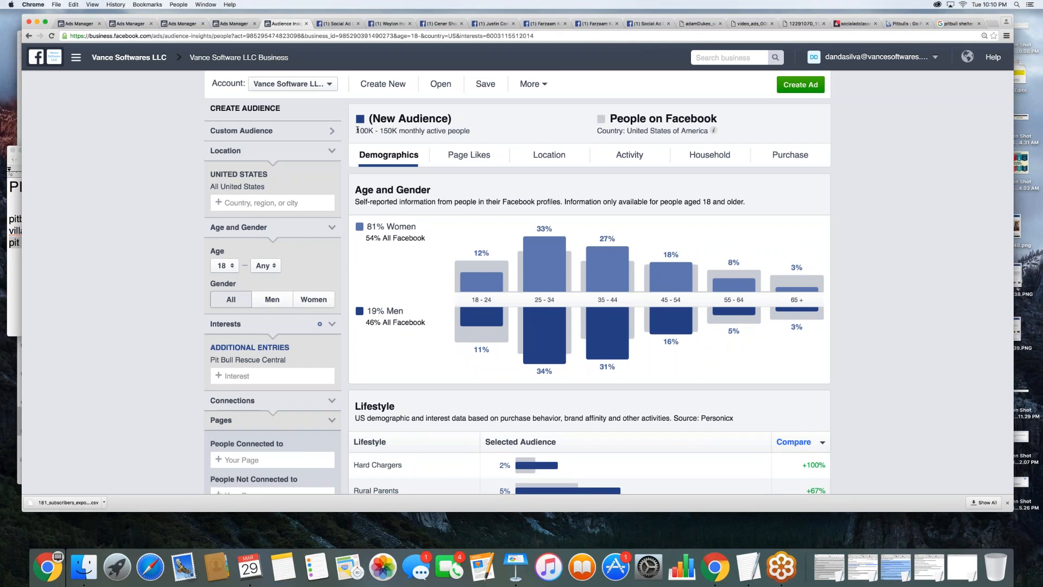
{"action": "left_click_drag", "start_coordinate": [356, 130], "coordinate": [422, 130]}
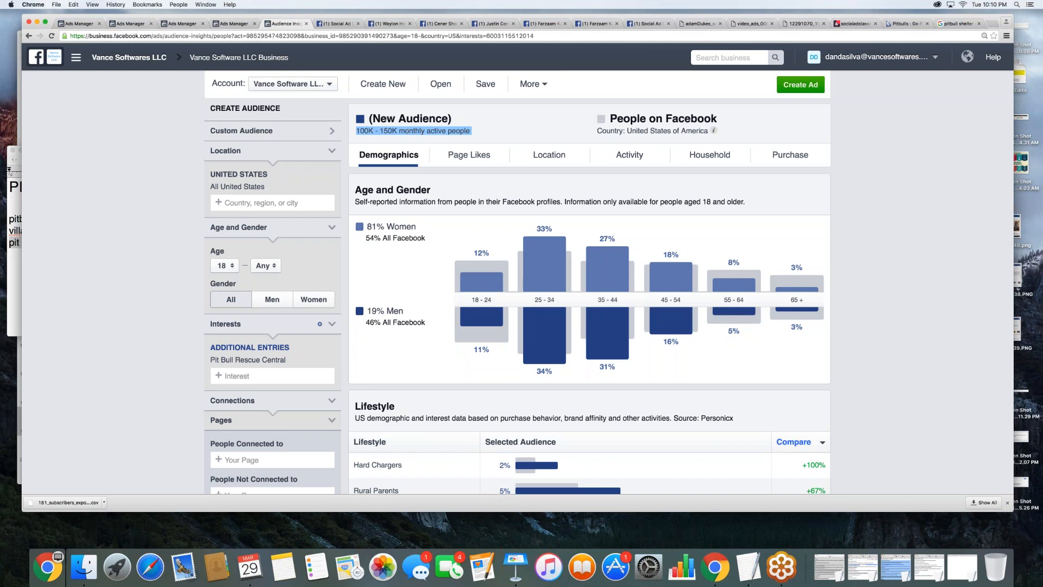
- Set the audience's minimum age to 21
{"action": "left_click", "coordinate": [225, 266]}
{"action": "left_click", "coordinate": [225, 294]}
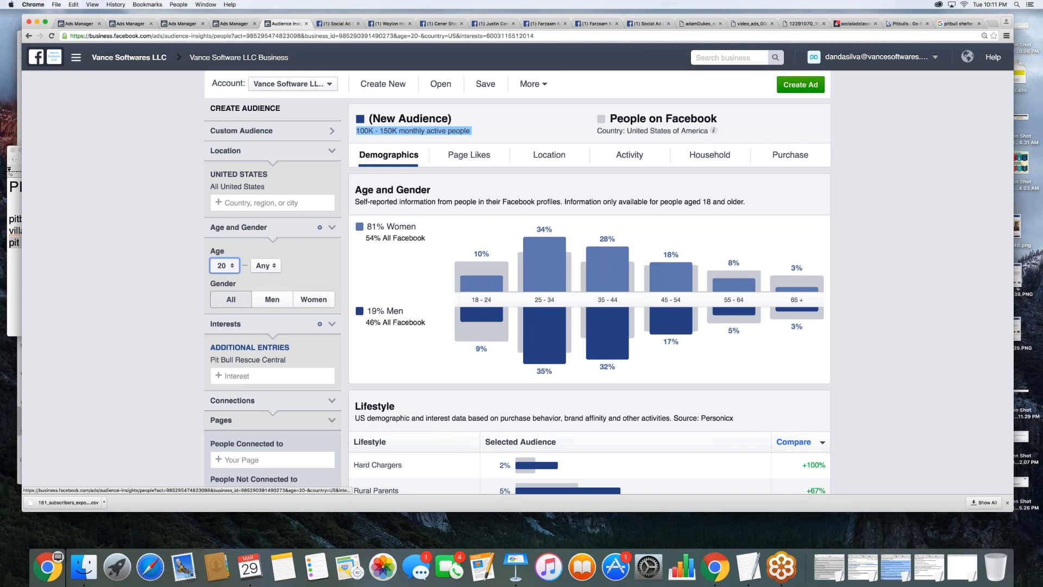
{"action": "left_click", "coordinate": [224, 266]}
{"action": "left_click", "coordinate": [219, 280]}
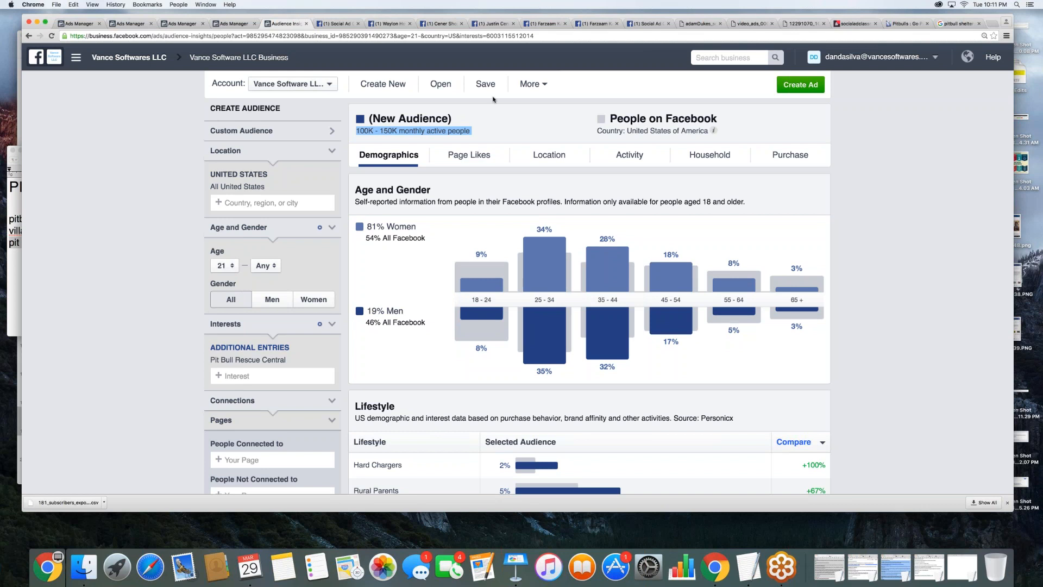
- Display the page likes of the audience and view the table of relevant Facebook pages
{"action": "left_click", "coordinate": [498, 121]}
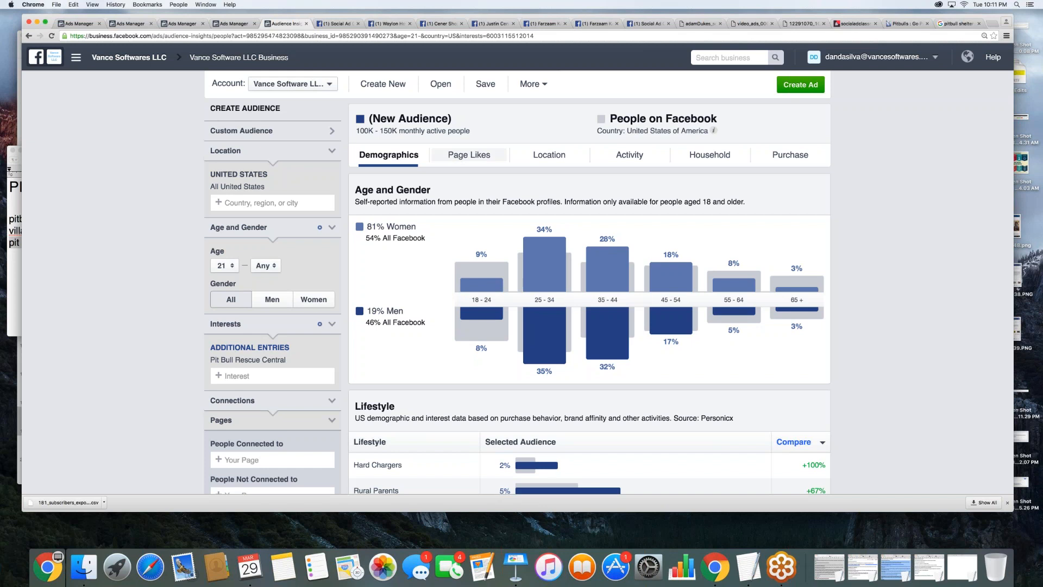
{"action": "left_click", "coordinate": [469, 155]}
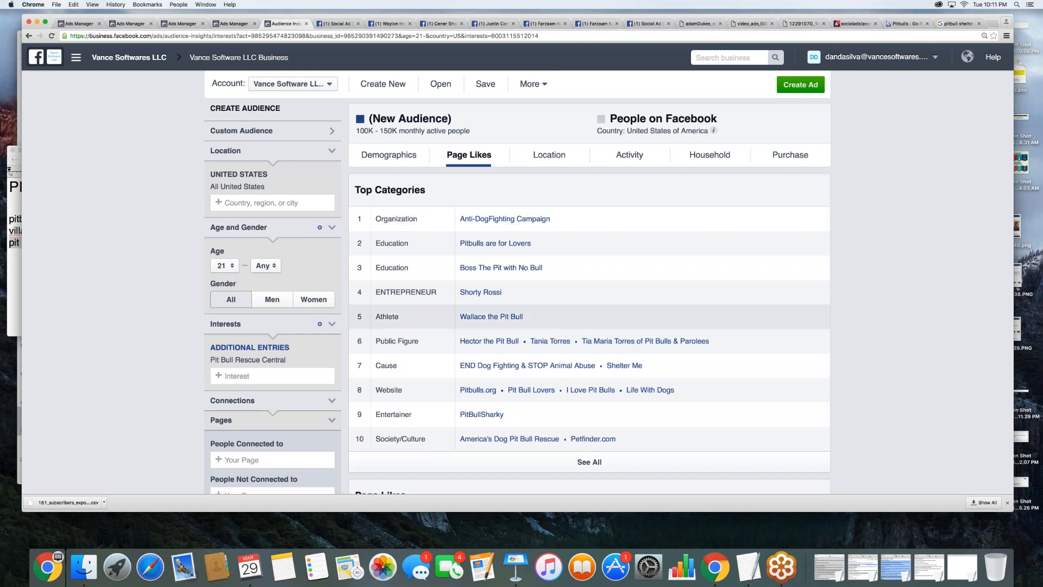
{"action": "scroll", "coordinate": [403, 325], "scroll_direction": "down", "scroll_amount": 10}
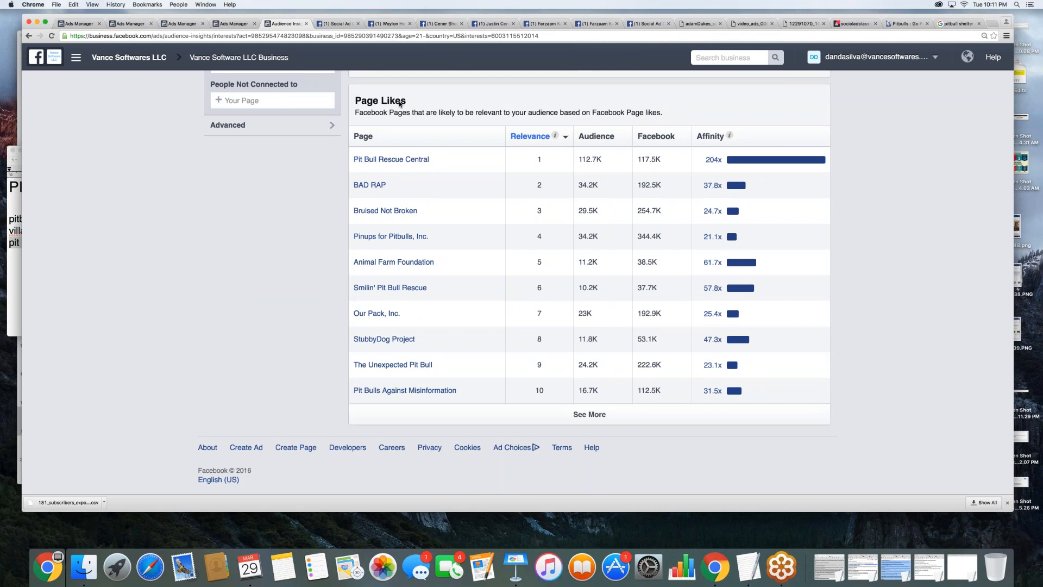
- Start an indented list of three dash items under "pit bull rescue central" in the TextEdit note
{"action": "left_click", "coordinate": [11, 255]}
{"action": "left_click", "coordinate": [72, 250]}
{"action": "key", "text": "Return"}
{"action": "key", "text": "Tab"}
{"action": "type", "text": "-"}
{"action": "key", "text": "Return"}
{"action": "key", "text": "Tab"}
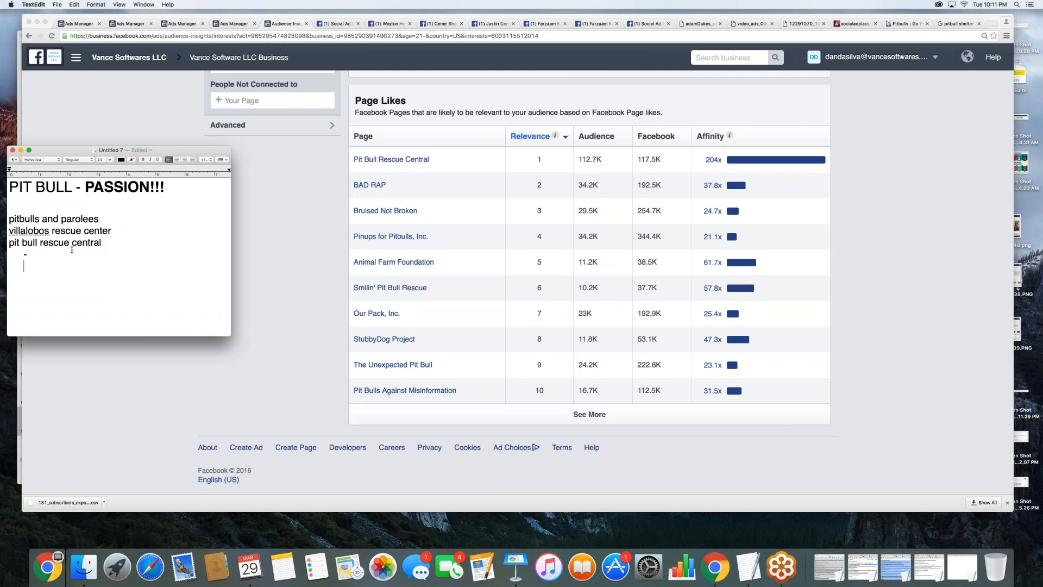
{"action": "type", "text": "-"}
{"action": "scroll", "coordinate": [54, 242], "scroll_direction": "down", "scroll_amount": 2}
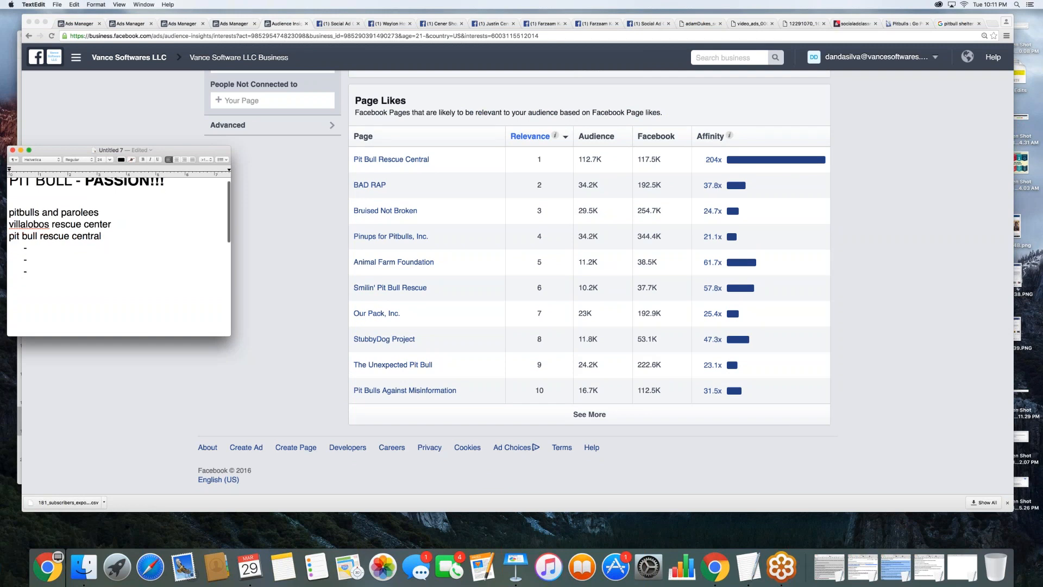
- Fill the first two dash items in the note with "BAD RAP" and "Animal Farm Foundation"
{"action": "left_click", "coordinate": [51, 239]}
{"action": "key", "text": "super+v"}
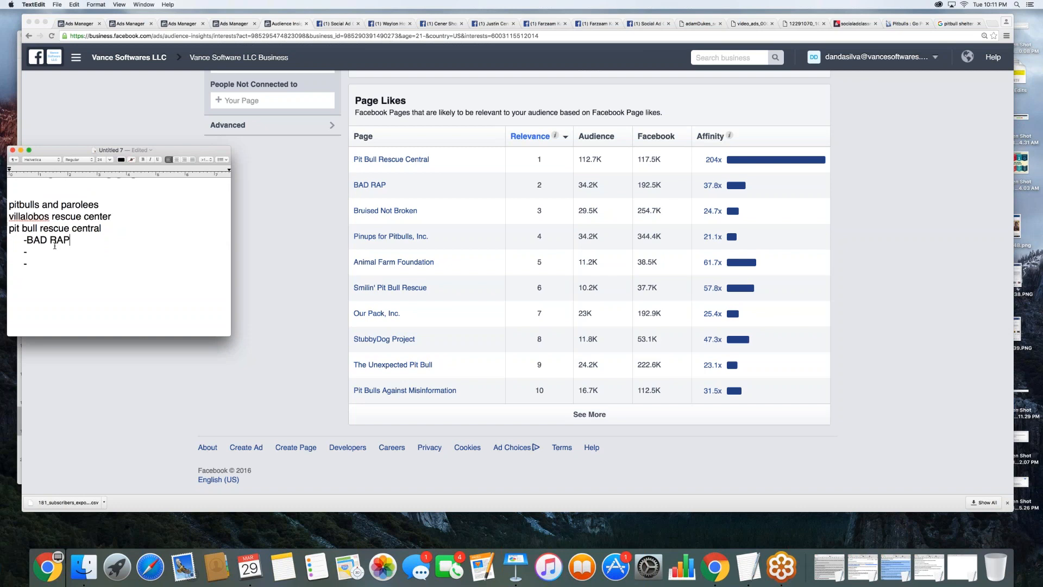
{"action": "left_click", "coordinate": [35, 254]}
{"action": "type", "text": "Animal Farm Foundata"}
{"action": "key", "text": "BackSpace"}
{"action": "type", "text": "ion"}
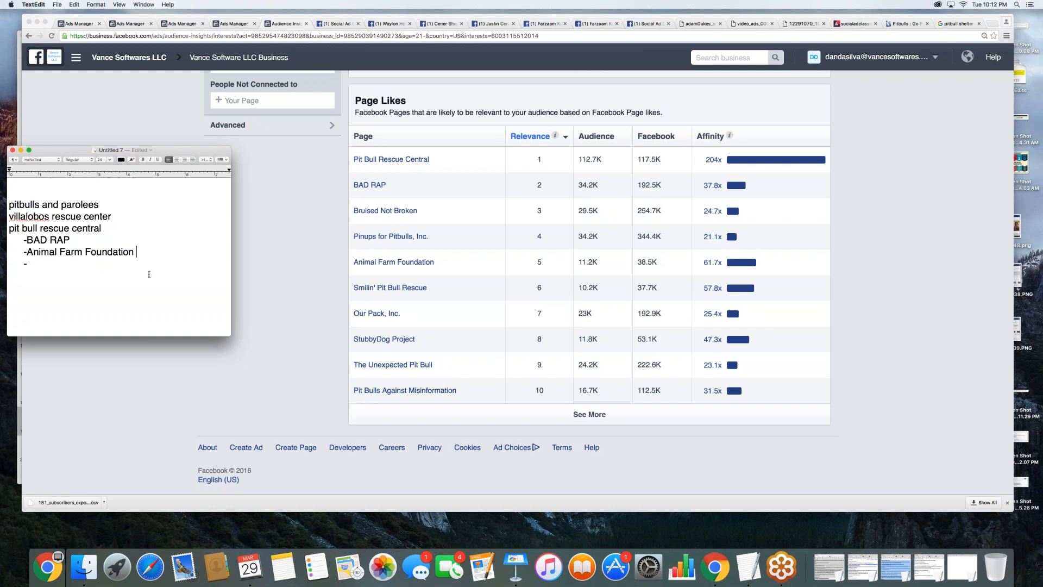
- Review the audience's top categories and page likes, and enter "bruised not broken" as the third dash item in the note
{"action": "left_click", "coordinate": [296, 333]}
{"action": "scroll", "coordinate": [297, 335], "scroll_direction": "up", "scroll_amount": 10}
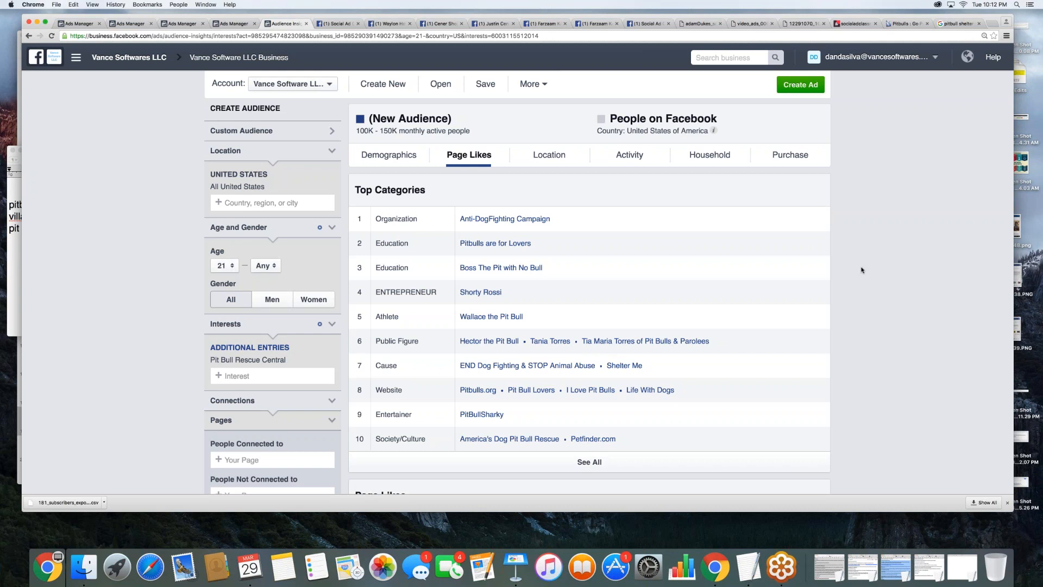
{"action": "scroll", "coordinate": [861, 270], "scroll_direction": "down", "scroll_amount": 8}
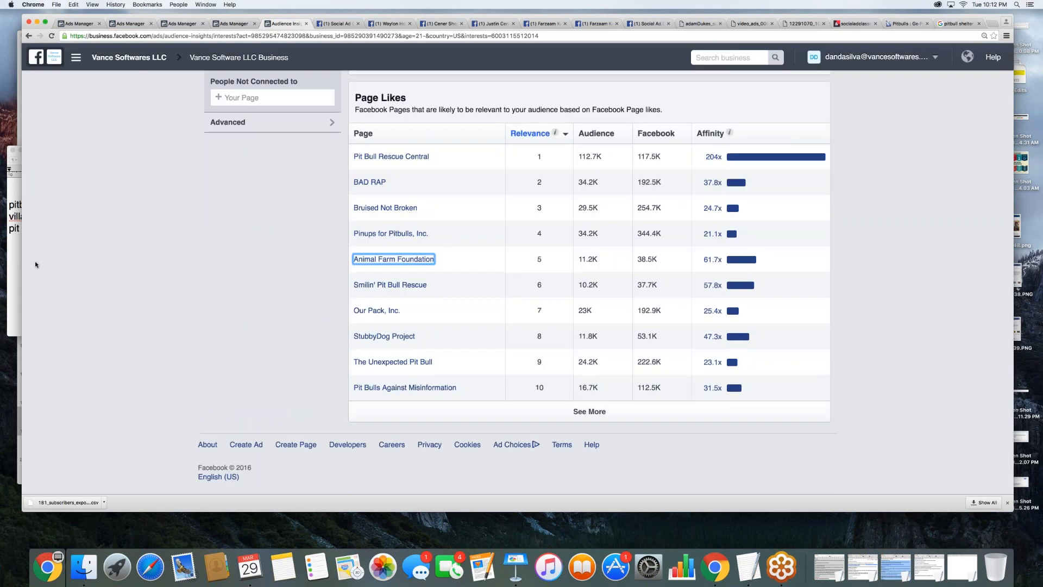
{"action": "left_click", "coordinate": [15, 264]}
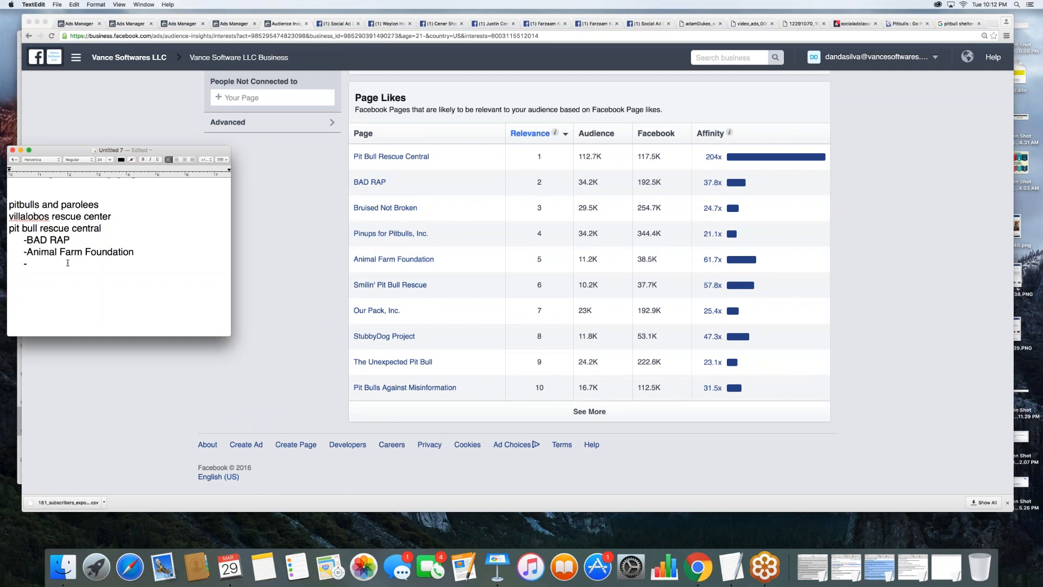
{"action": "type", "text": "b"}
{"action": "type", "text": "d not broken"}
- Open the Bruised Not Broken Facebook page from the page likes table and look through its posts
{"action": "left_click", "coordinate": [278, 201]}
{"action": "left_click", "coordinate": [385, 207]}
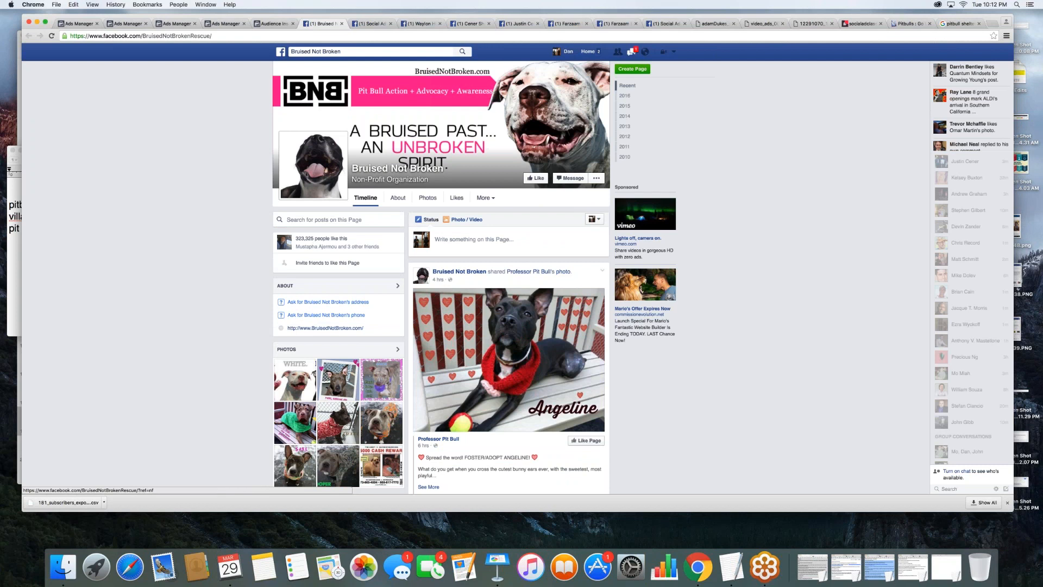
{"action": "scroll", "coordinate": [333, 413], "scroll_direction": "down", "scroll_amount": 5}
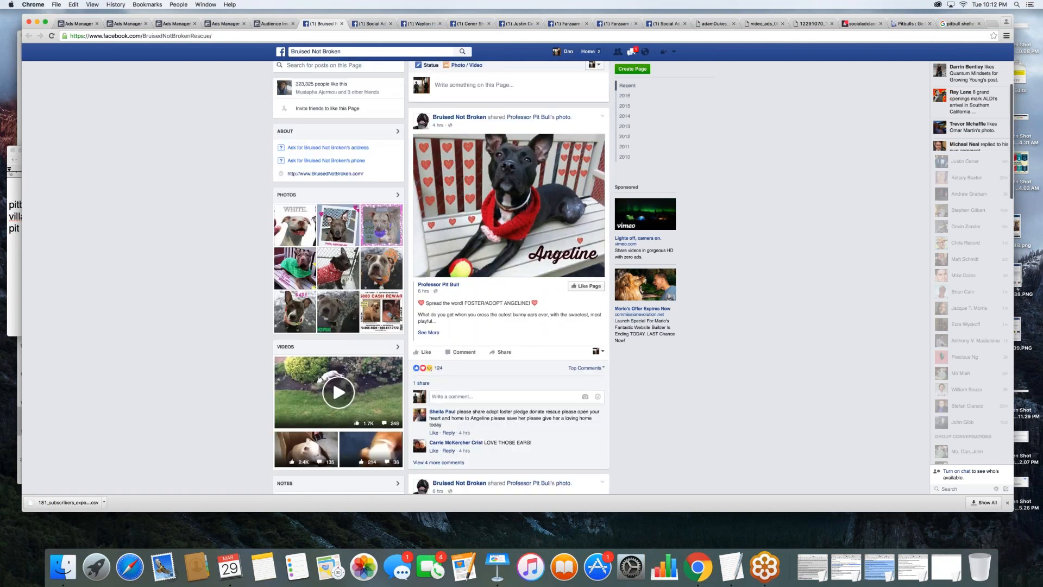
{"action": "scroll", "coordinate": [477, 268], "scroll_direction": "up", "scroll_amount": 5}
{"action": "mouse_move", "coordinate": [477, 268]}
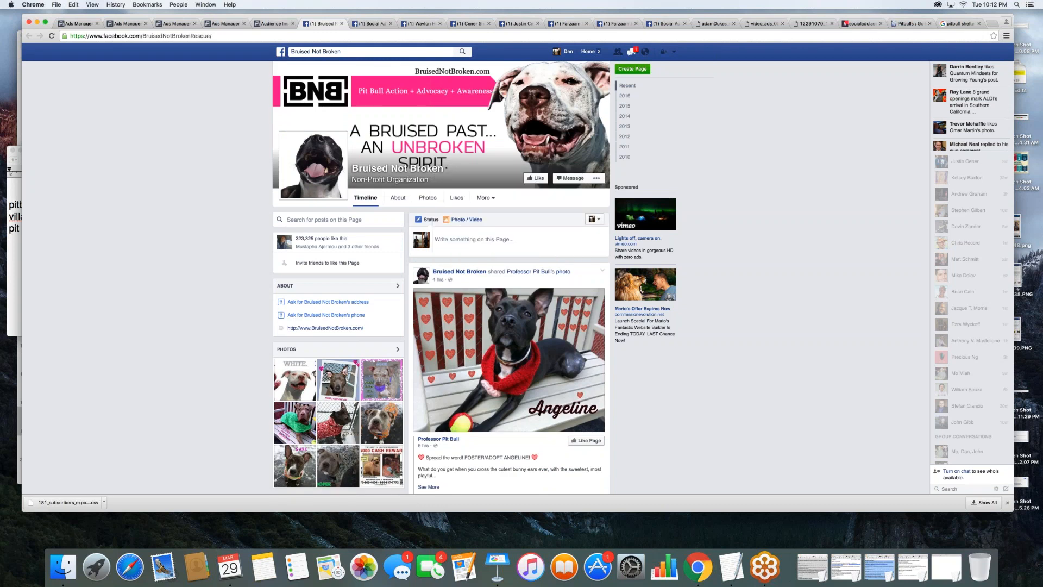
- Return to Audience Insights and remove the Pit Bull Rescue Central interest from the audience
{"action": "left_click", "coordinate": [278, 24]}
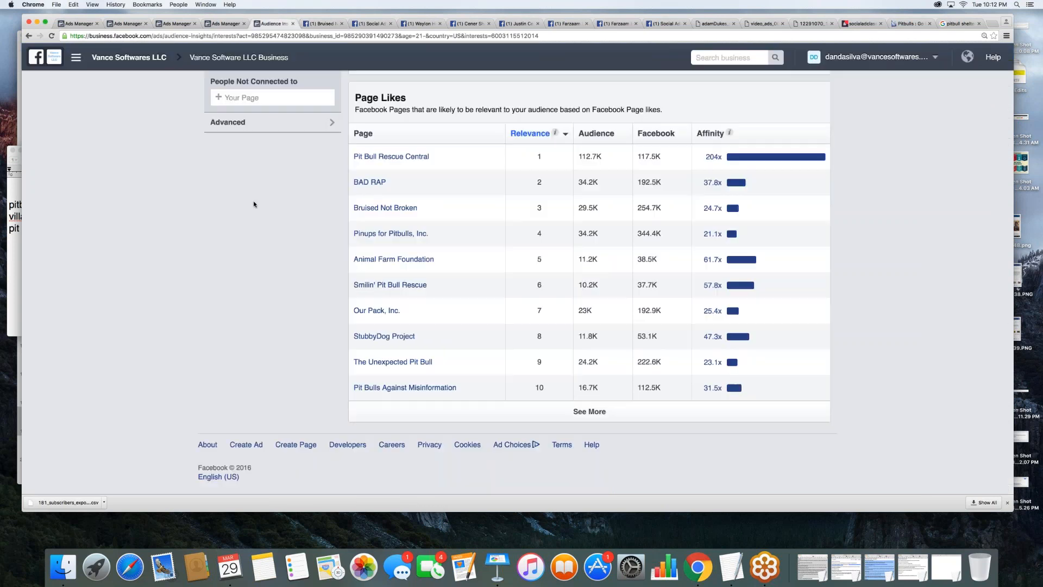
{"action": "scroll", "coordinate": [253, 201], "scroll_direction": "up", "scroll_amount": 9}
{"action": "left_click", "coordinate": [332, 213]}
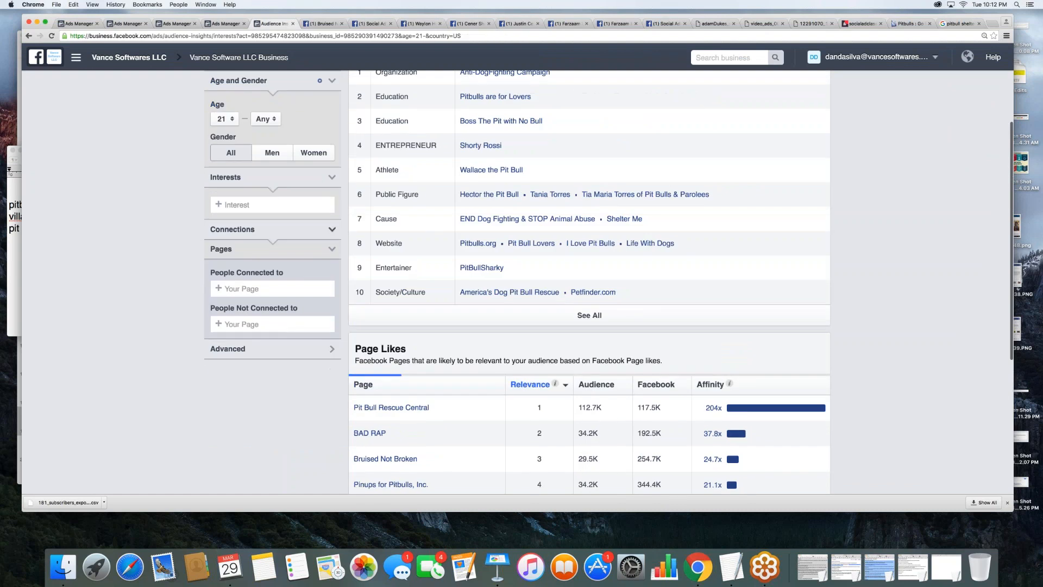
- Add Bruised Not Broken as the audience interest and check the new audience size
{"action": "left_click", "coordinate": [273, 204]}
{"action": "type", "text": "b"}
{"action": "key", "text": "BackSpace"}
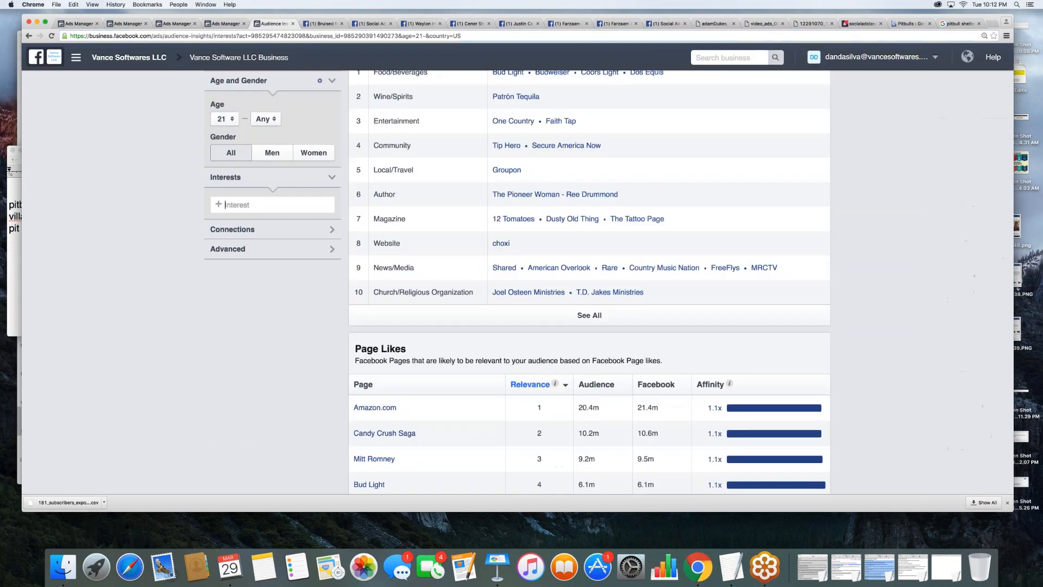
{"action": "key", "text": "super+v"}
{"action": "left_click_drag", "start_coordinate": [298, 203], "coordinate": [242, 205]}
{"action": "key", "text": "BackSpace"}
{"action": "type", "text": "Not"}
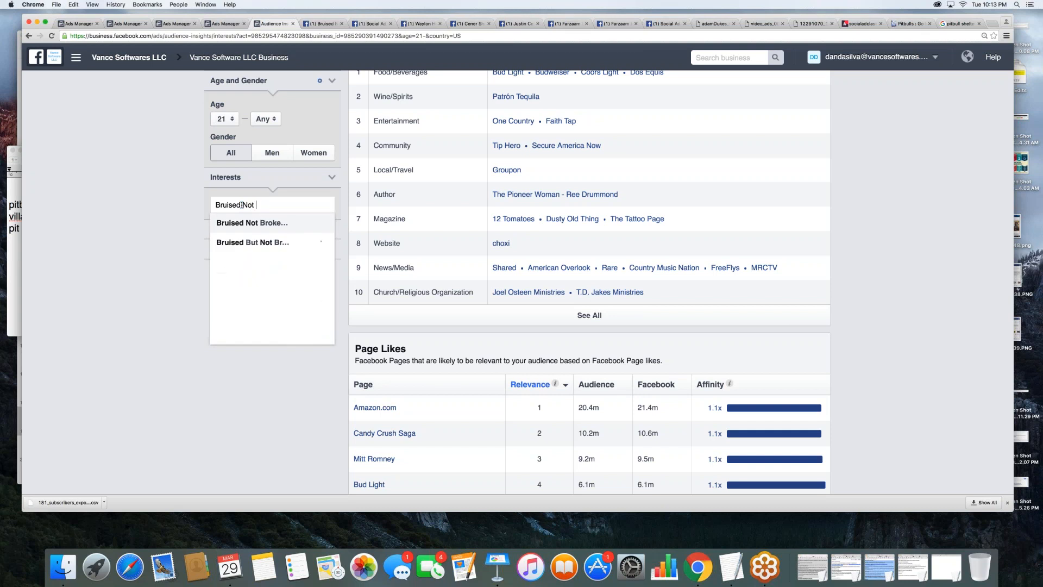
{"action": "left_click", "coordinate": [253, 223]}
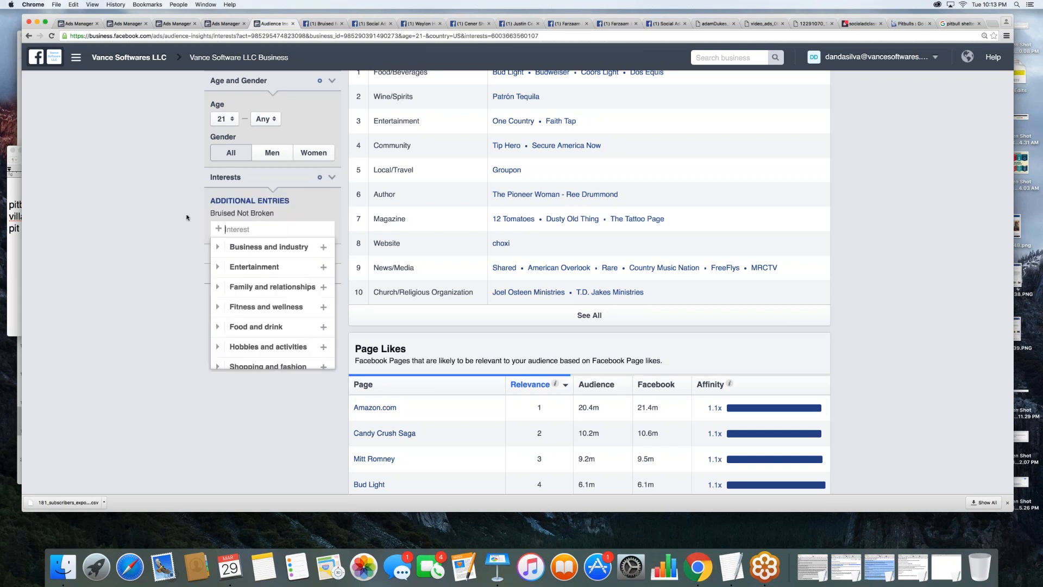
{"action": "scroll", "coordinate": [186, 217], "scroll_direction": "up", "scroll_amount": 3}
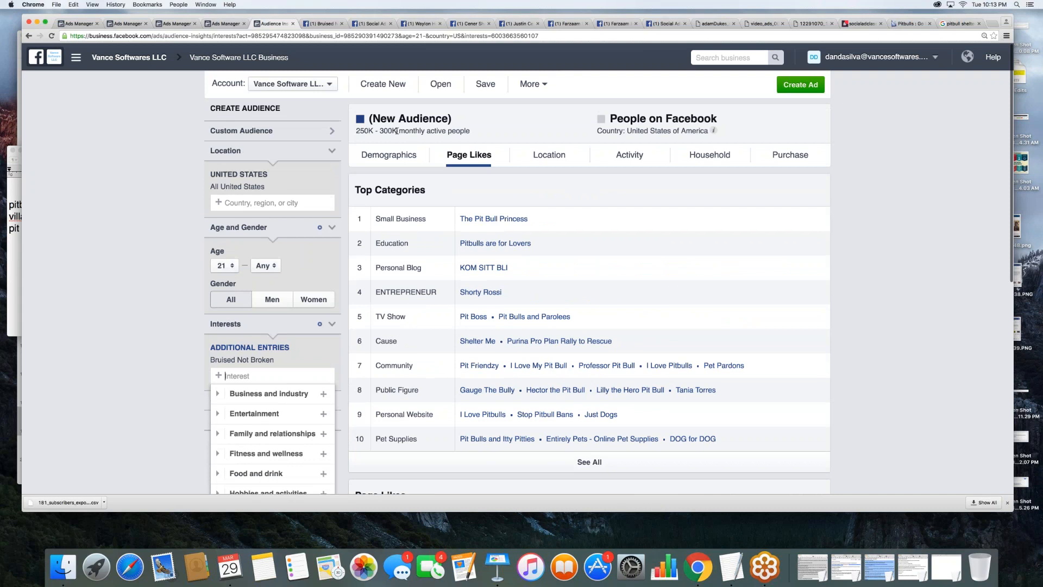
- Check the audience size and page likes, and add three further-indented dash items under "bruised not broken" in the note
{"action": "left_click_drag", "start_coordinate": [397, 131], "coordinate": [357, 132]}
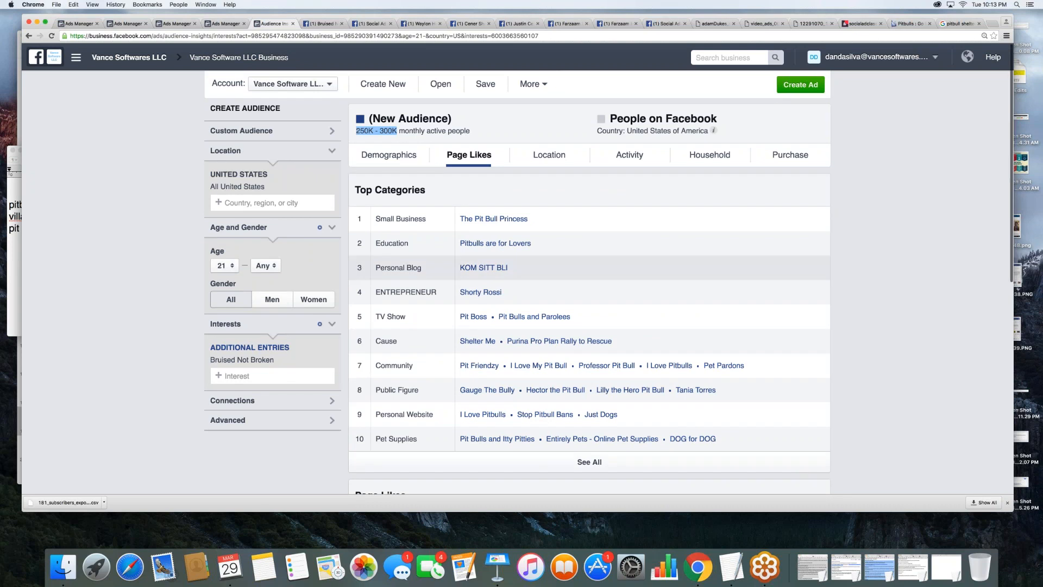
{"action": "scroll", "coordinate": [490, 267], "scroll_direction": "down", "scroll_amount": 7}
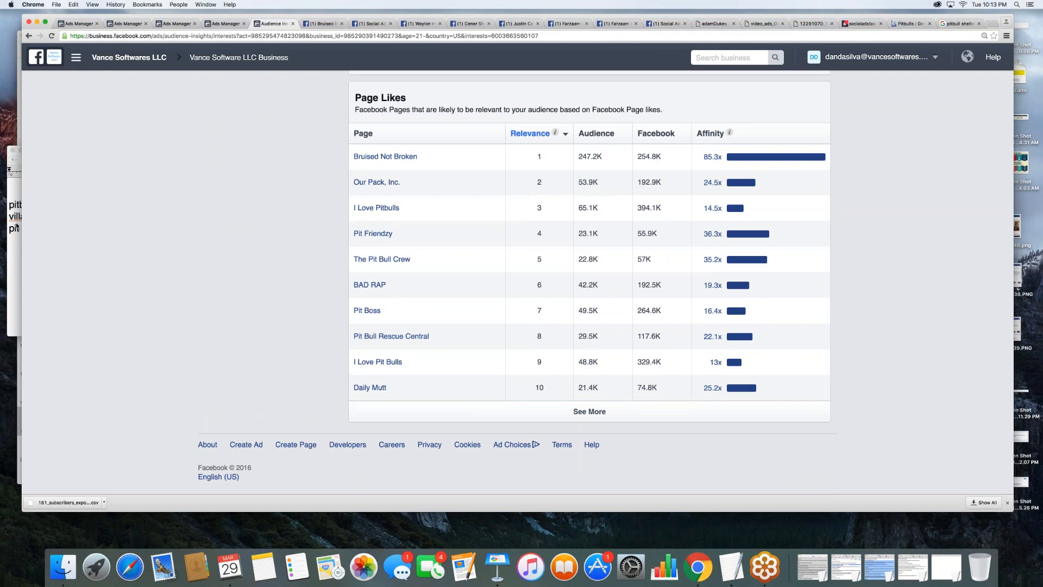
{"action": "left_click", "coordinate": [16, 227]}
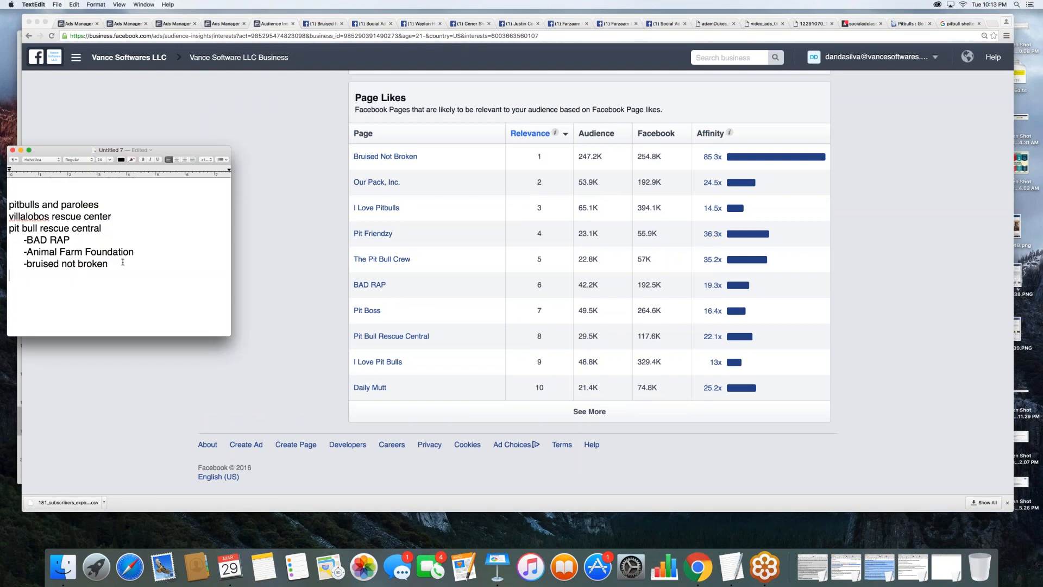
{"action": "type", "text": "- \t\t-"}
{"action": "key", "text": "Return"}
{"action": "type", "text": "="}
{"action": "key", "text": "BackSpace"}
{"action": "type", "text": "-"}
- Enter "Our Pack, Inc (CCIH)" as the first nested dash item under "bruised not broken" in the note
{"action": "left_click", "coordinate": [93, 275]}
{"action": "type", "text": "Our Pack, In"}
{"action": "key", "text": "BackSpace"}
{"action": "key", "text": "BackSpace"}
{"action": "type", "text": "Inc"}
{"action": "type", "text": "("}
{"action": "type", "text": "CIH"}
{"action": "type", "text": "C)"}
{"action": "key", "text": "BackSpace"}
{"action": "key", "text": "Right"}
{"action": "key", "text": "Right"}
{"action": "type", "text": ")"}
{"action": "double_click", "coordinate": [120, 276]}
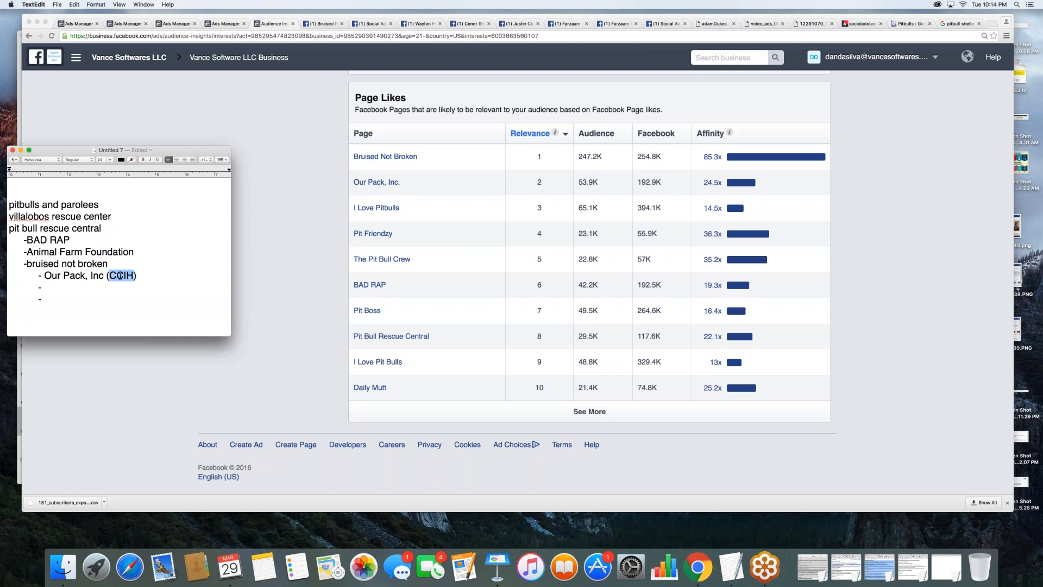
- Open the Our Pack, Inc. Facebook page from the page likes table and look through its posts
{"action": "left_click", "coordinate": [348, 200]}
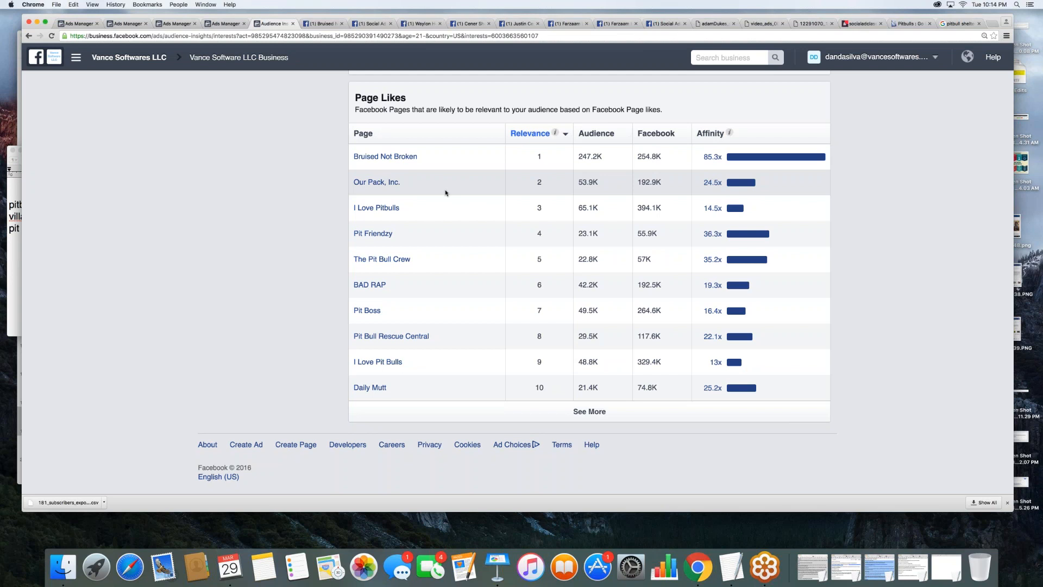
{"action": "left_click", "coordinate": [375, 182]}
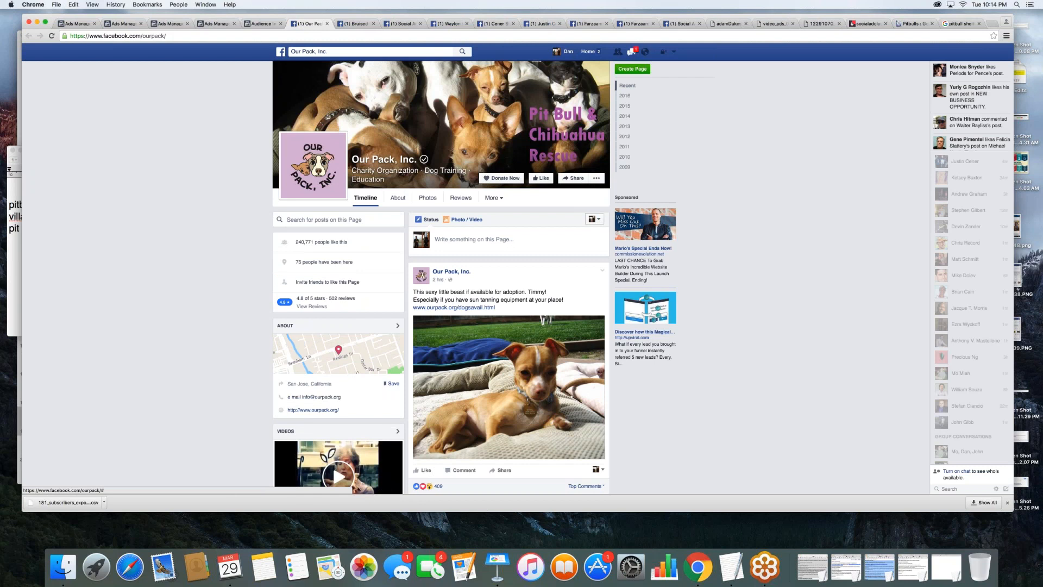
{"action": "scroll", "coordinate": [509, 326], "scroll_direction": "down", "scroll_amount": 15}
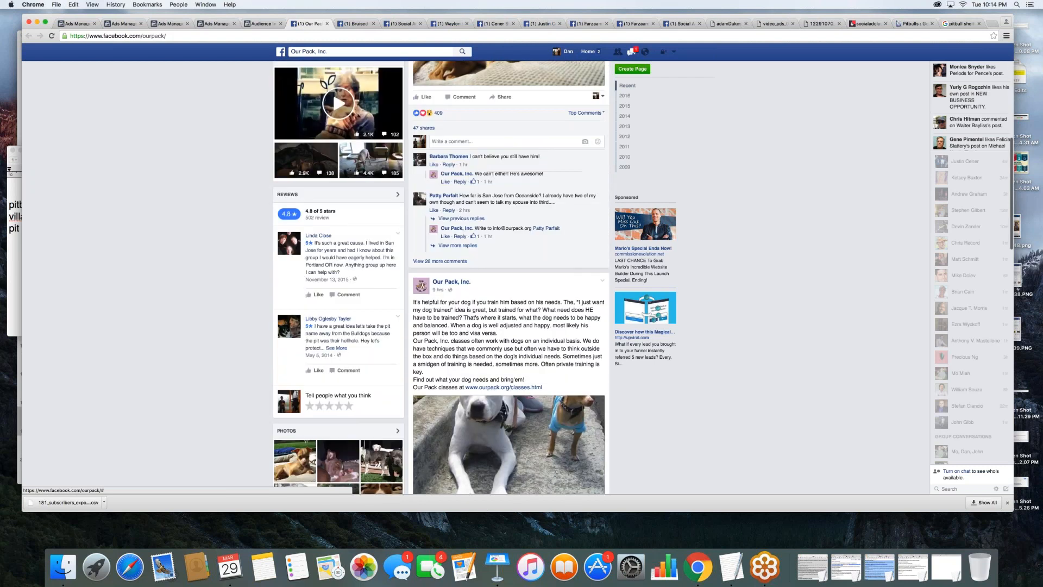
{"action": "scroll", "coordinate": [508, 277], "scroll_direction": "down", "scroll_amount": 10}
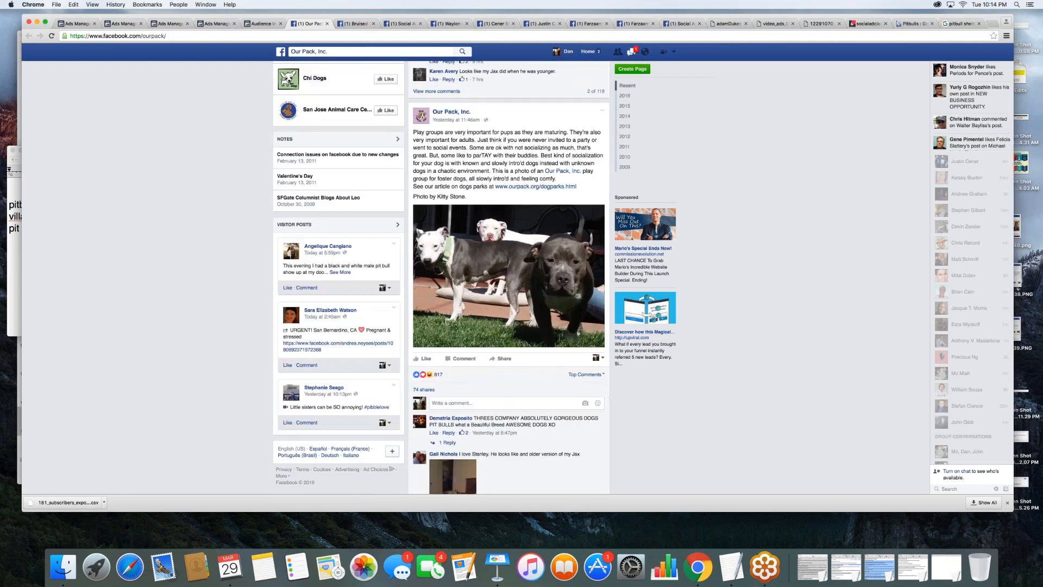
{"action": "scroll", "coordinate": [509, 277], "scroll_direction": "down", "scroll_amount": 6}
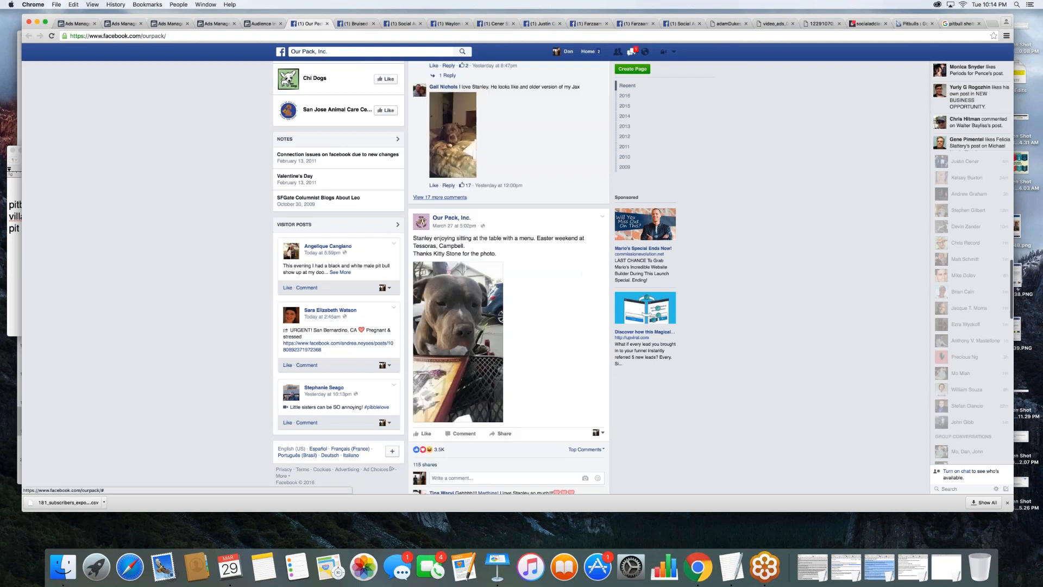
{"action": "scroll", "coordinate": [509, 277], "scroll_direction": "up", "scroll_amount": 10}
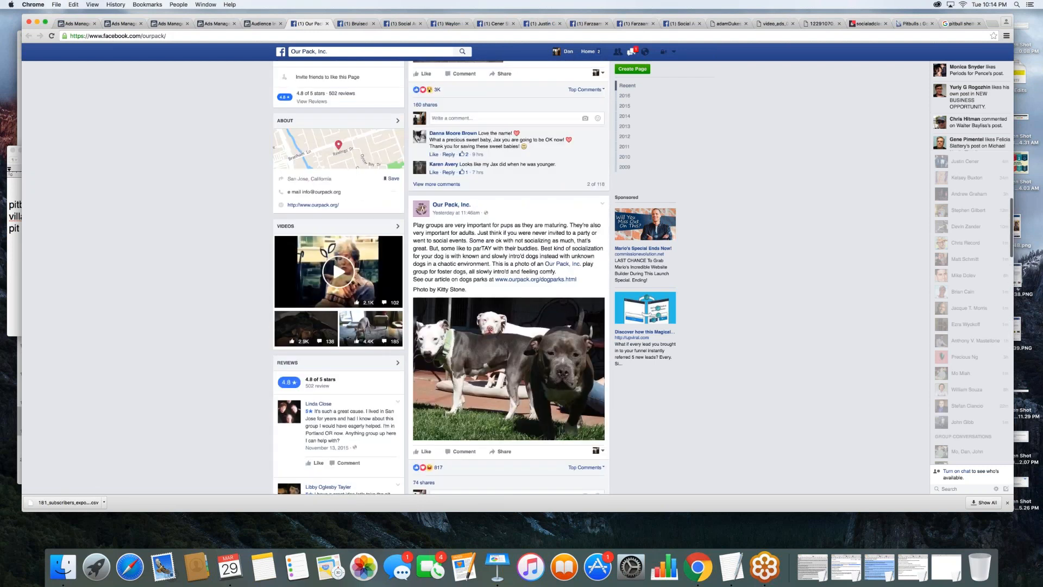
{"action": "scroll", "coordinate": [434, 212], "scroll_direction": "up", "scroll_amount": 1}
- Return to Audience Insights, and make the "Our Pack, Inc (CCIH)" line in the note bold and underlined
{"action": "key", "text": "ctrl+shift+Tab"}
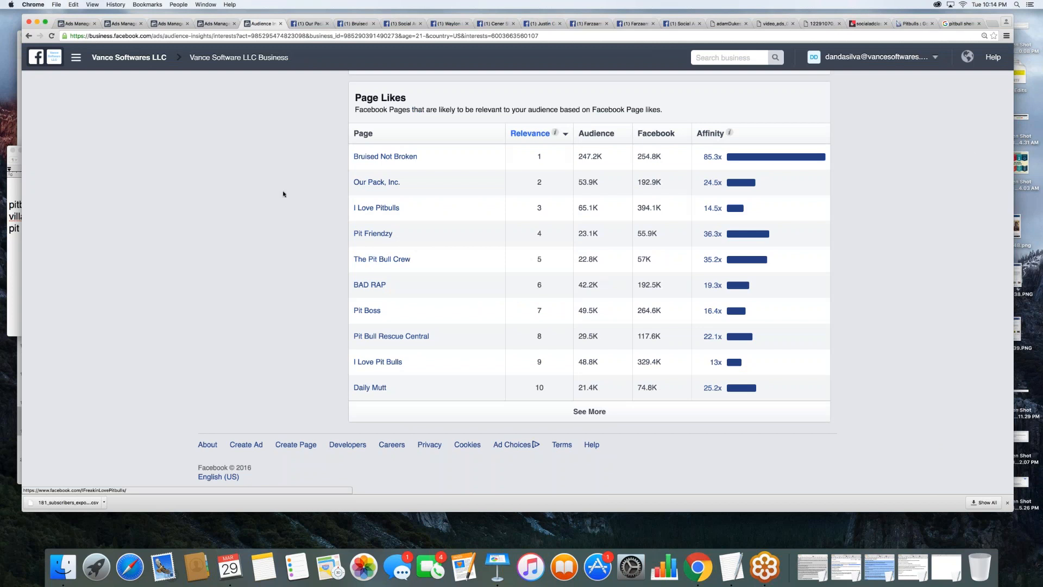
{"action": "scroll", "coordinate": [283, 194], "scroll_direction": "up", "scroll_amount": 3}
{"action": "scroll", "coordinate": [174, 214], "scroll_direction": "down", "scroll_amount": 4}
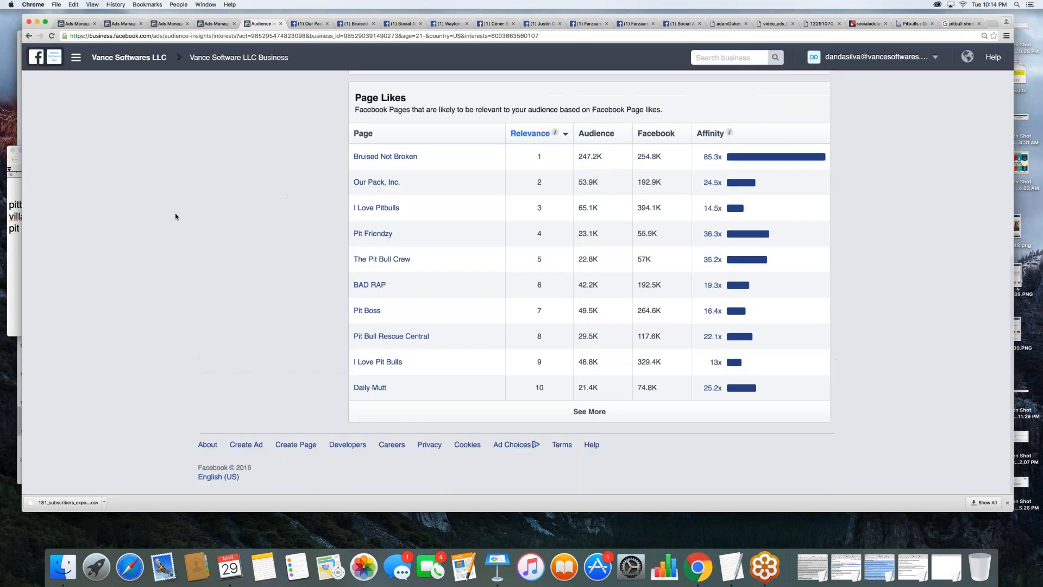
{"action": "left_click", "coordinate": [15, 261]}
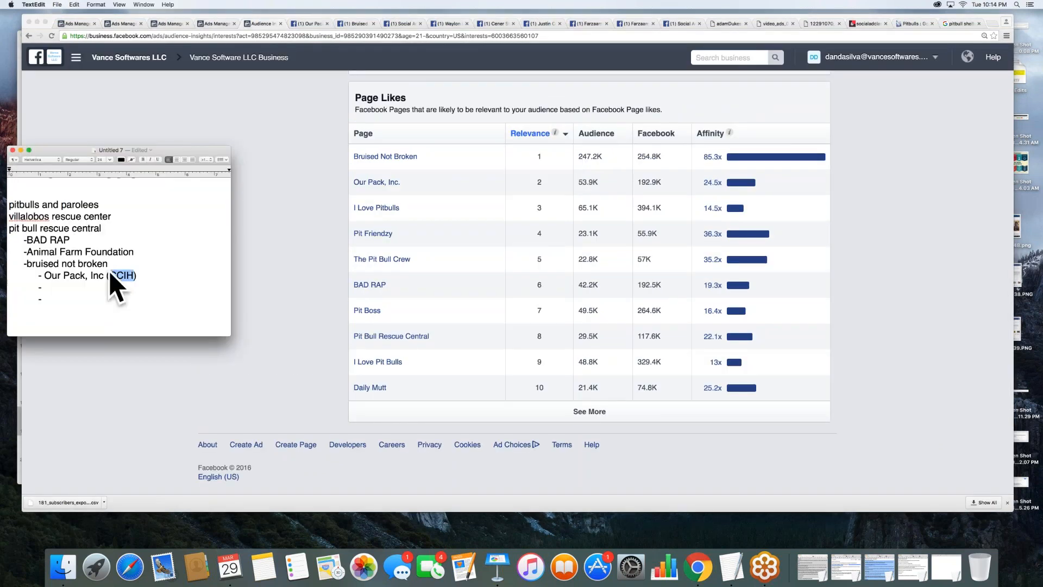
{"action": "left_click_drag", "start_coordinate": [137, 276], "coordinate": [32, 275]}
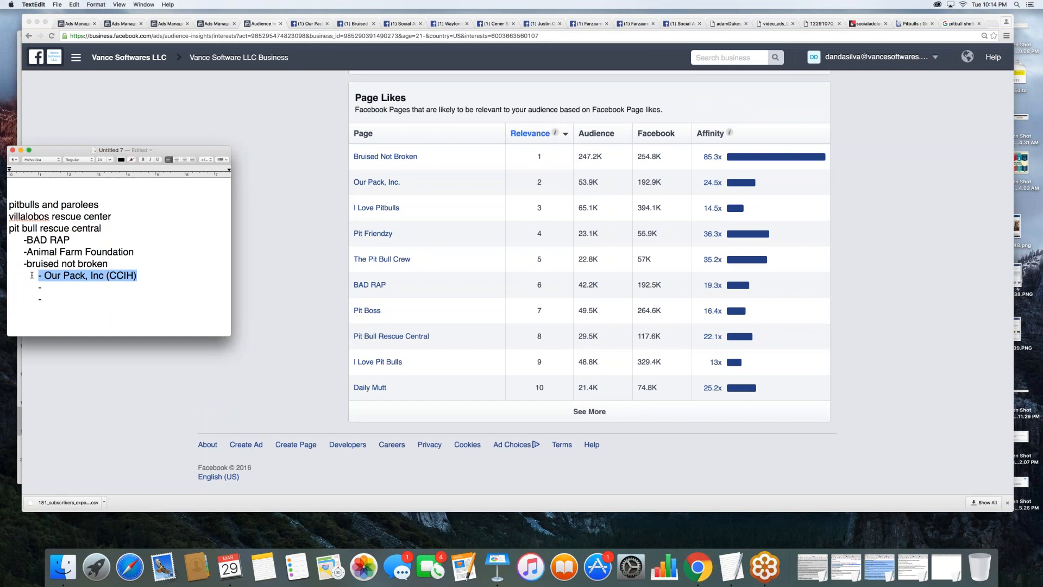
{"action": "key", "text": "super+b"}
{"action": "key", "text": "super+u"}
{"action": "left_click", "coordinate": [99, 288]}
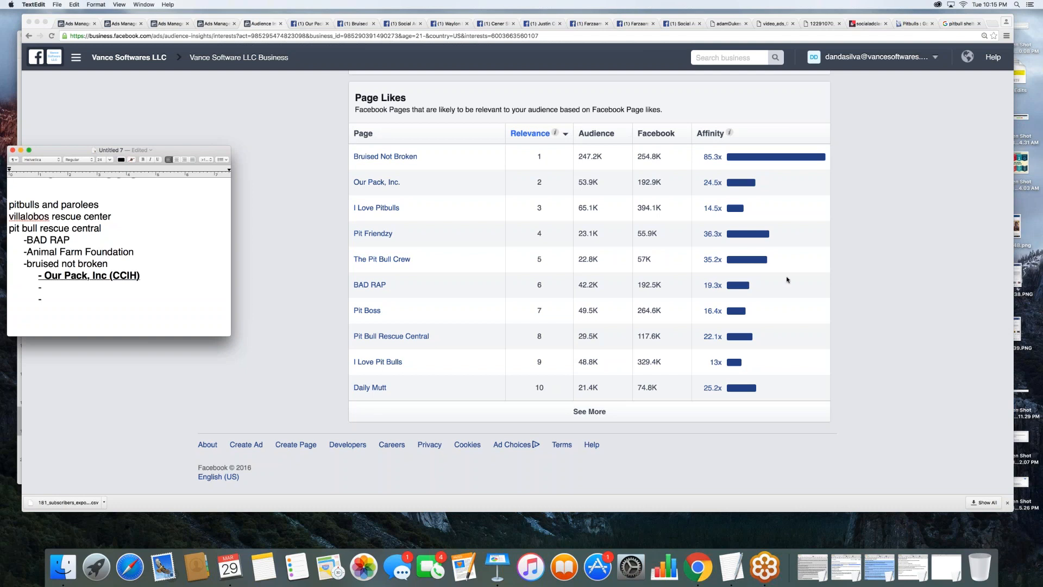
- Open the I Love My Pits page from its entry in the business notifications
{"action": "left_click", "coordinate": [953, 68]}
{"action": "left_click", "coordinate": [967, 56]}
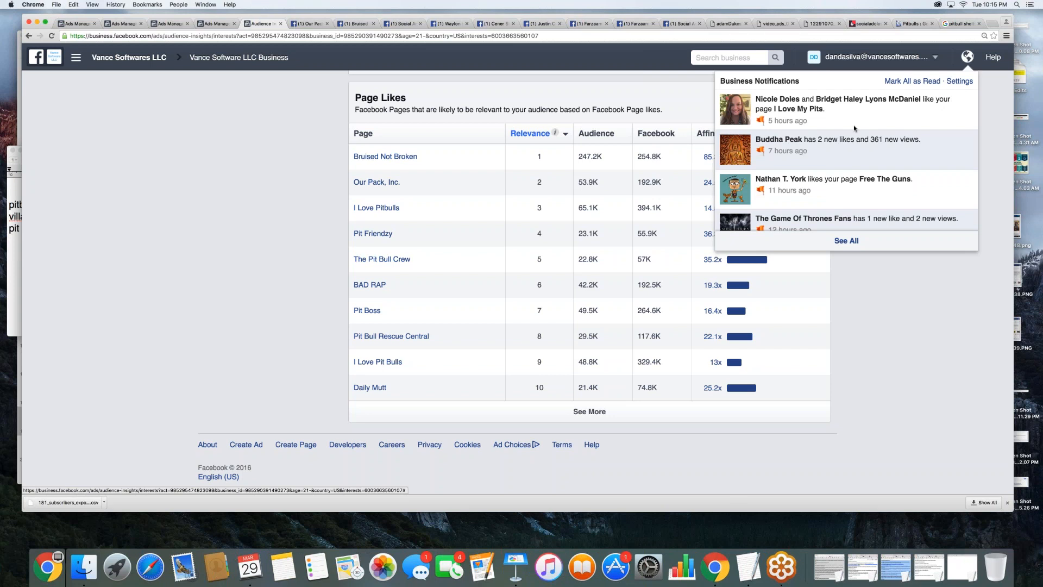
{"action": "left_click", "coordinate": [872, 113]}
{"action": "left_click", "coordinate": [578, 192]}
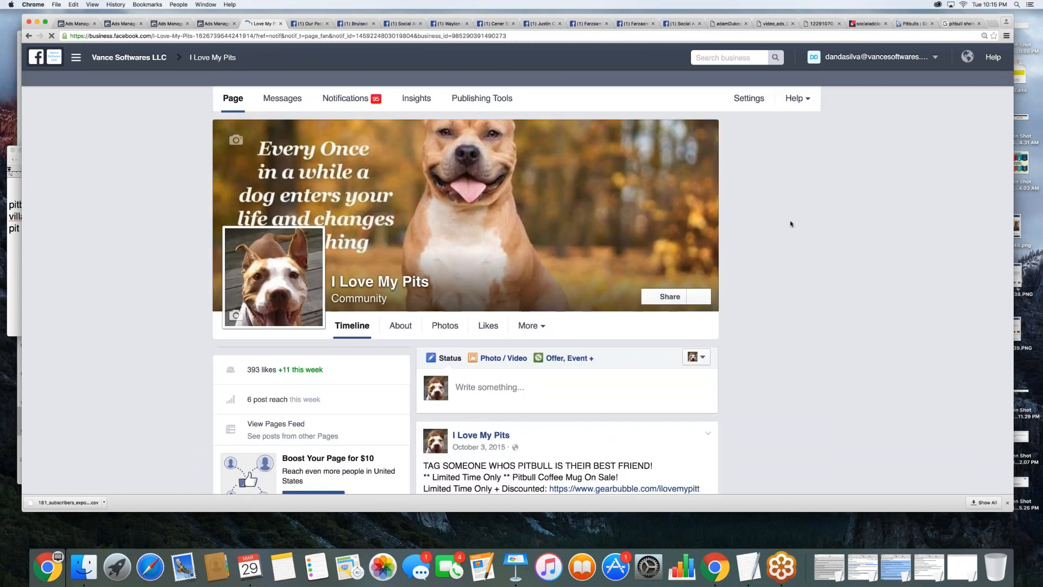
- Examine the I Love My Pits page's product posts, including their reach, likes, shares and comments
{"action": "scroll", "coordinate": [779, 259], "scroll_direction": "down", "scroll_amount": 6}
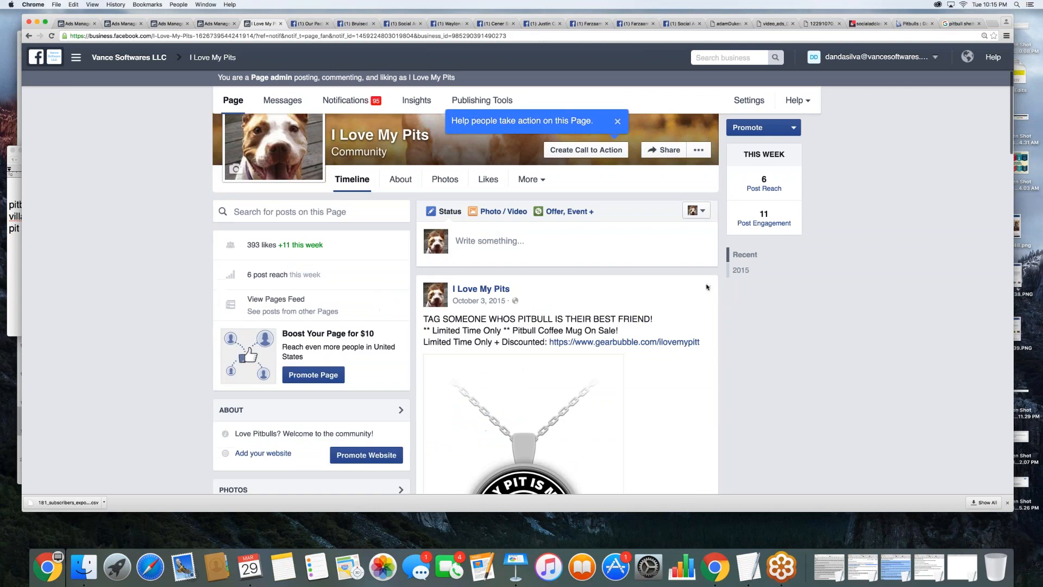
{"action": "scroll", "coordinate": [707, 287], "scroll_direction": "down", "scroll_amount": 1}
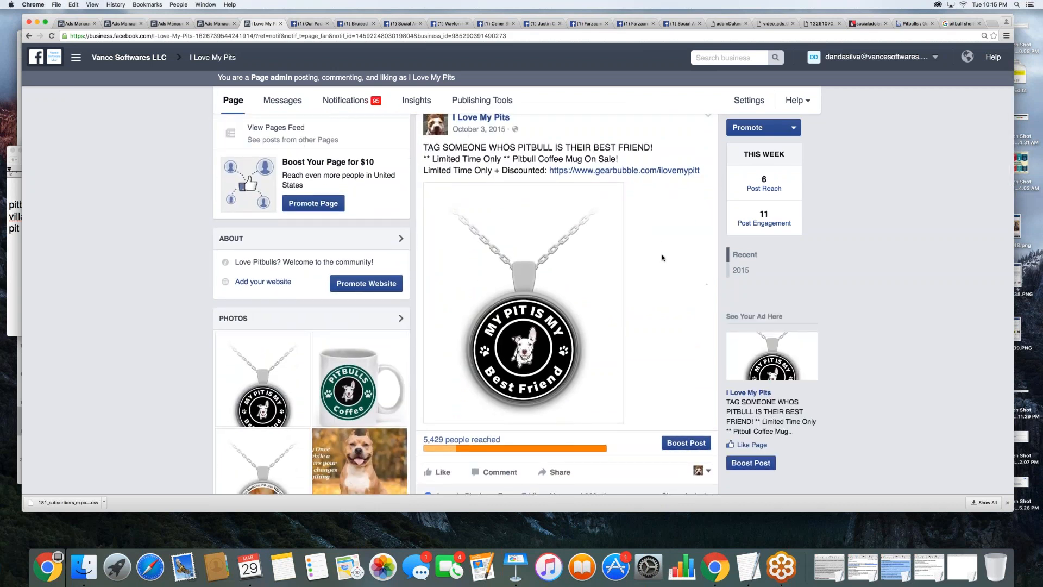
{"action": "scroll", "coordinate": [621, 309], "scroll_direction": "down", "scroll_amount": 1}
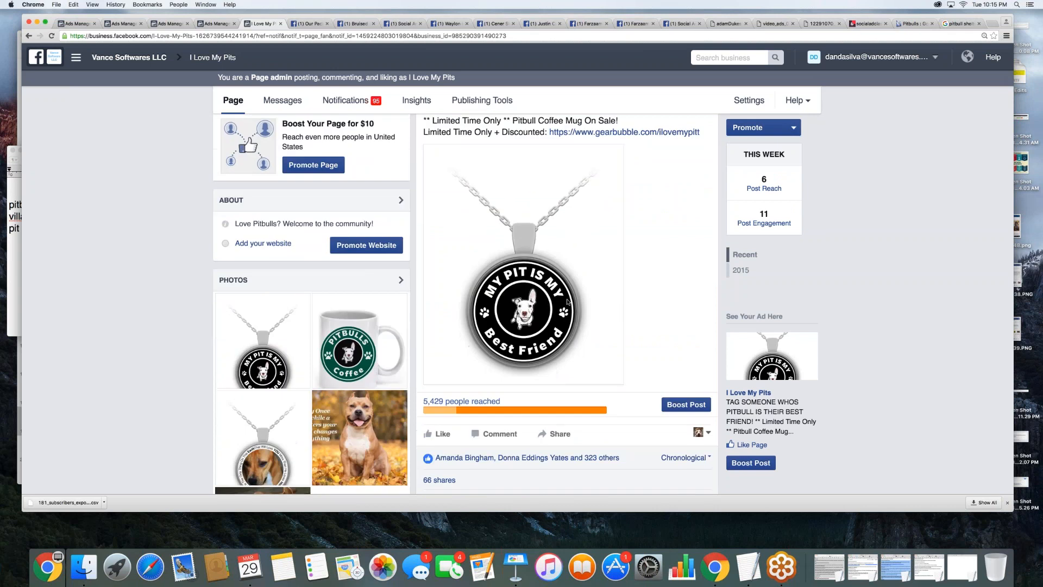
{"action": "scroll", "coordinate": [567, 303], "scroll_direction": "down", "scroll_amount": 1}
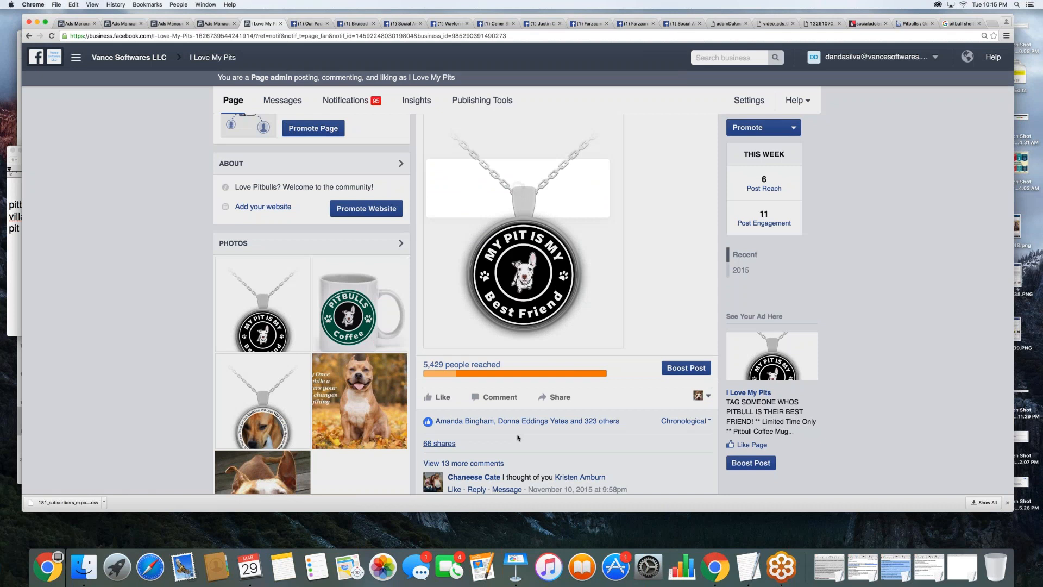
{"action": "scroll", "coordinate": [529, 445], "scroll_direction": "down", "scroll_amount": 10}
{"action": "scroll", "coordinate": [515, 324], "scroll_direction": "down", "scroll_amount": 4}
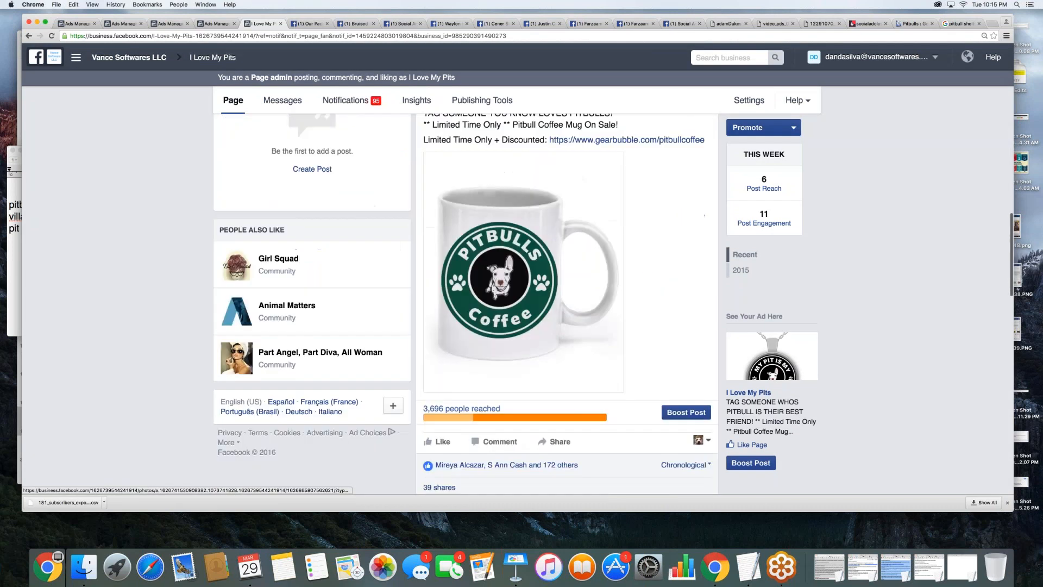
{"action": "scroll", "coordinate": [515, 324], "scroll_direction": "down", "scroll_amount": 15}
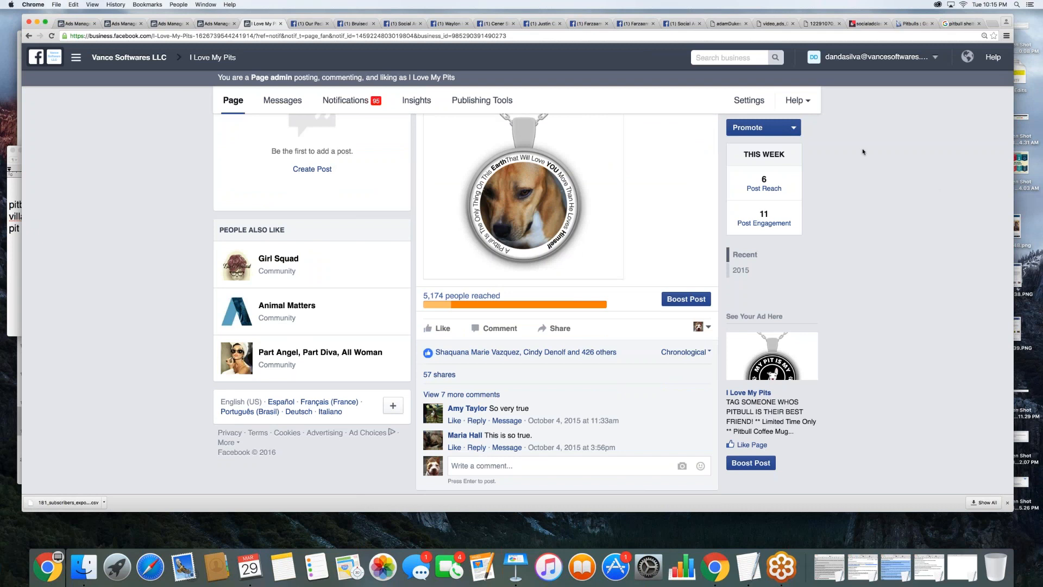
{"action": "scroll", "coordinate": [863, 152], "scroll_direction": "up", "scroll_amount": 20}
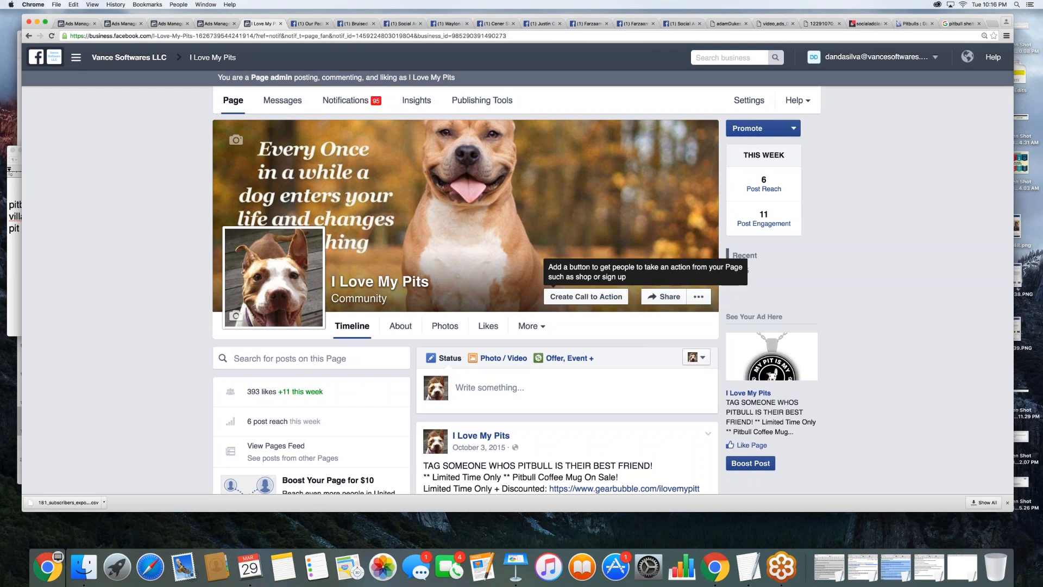
{"action": "scroll", "coordinate": [618, 248], "scroll_direction": "down", "scroll_amount": 20}
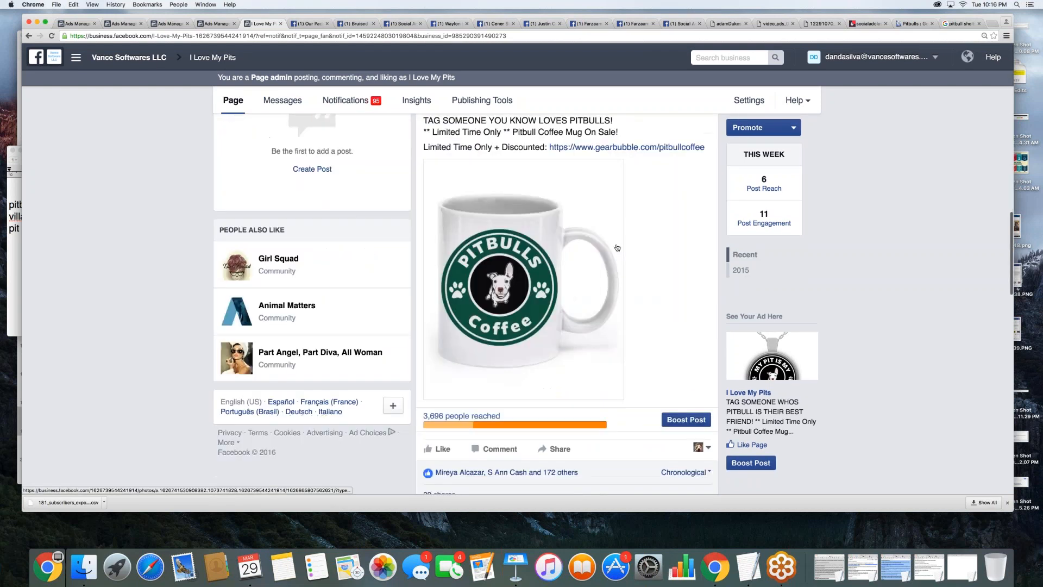
{"action": "scroll", "coordinate": [617, 247], "scroll_direction": "down", "scroll_amount": 10}
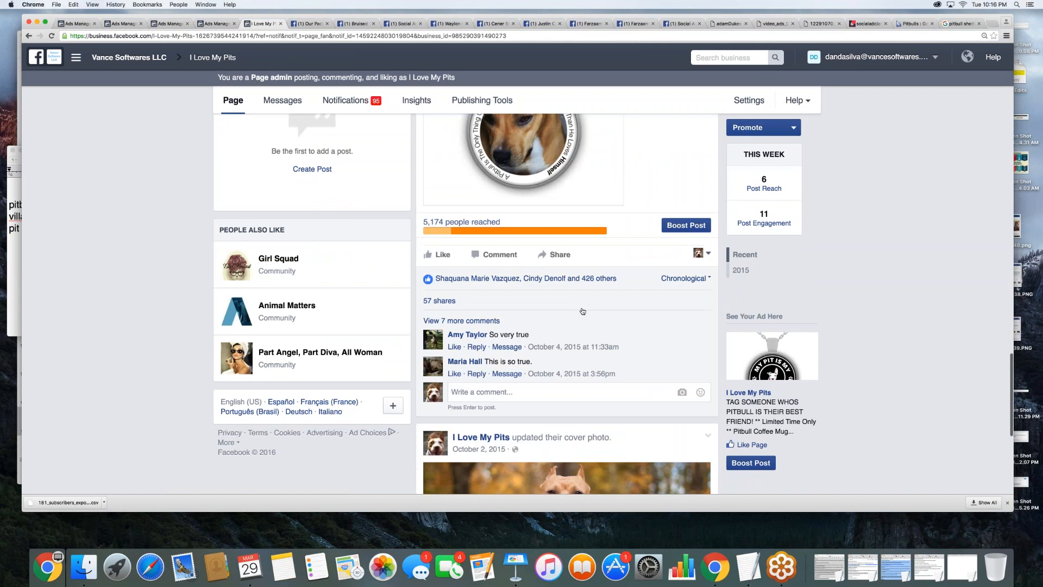
{"action": "scroll", "coordinate": [582, 311], "scroll_direction": "down", "scroll_amount": 1}
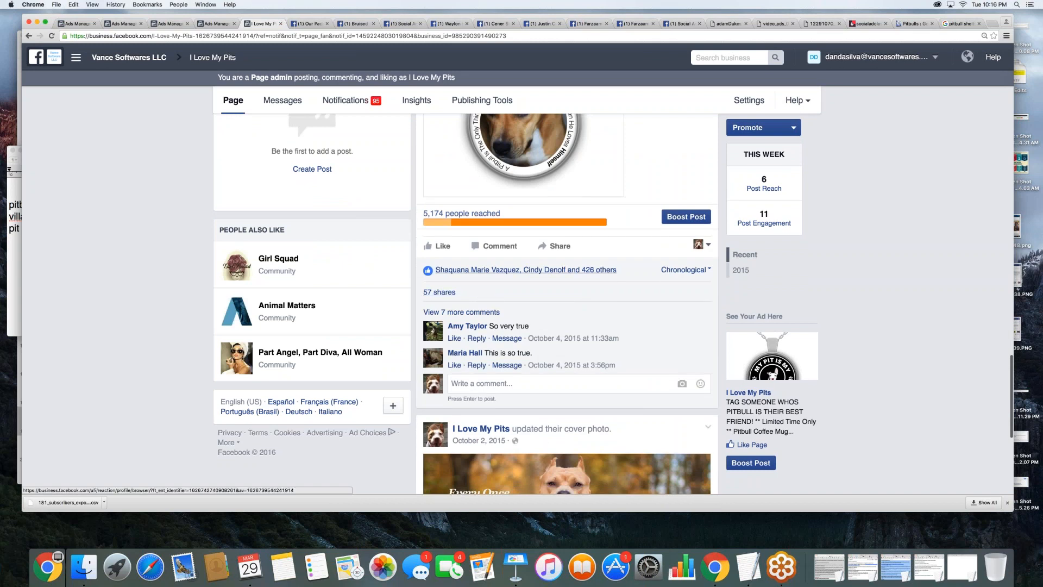
{"action": "scroll", "coordinate": [439, 291], "scroll_direction": "up", "scroll_amount": 15}
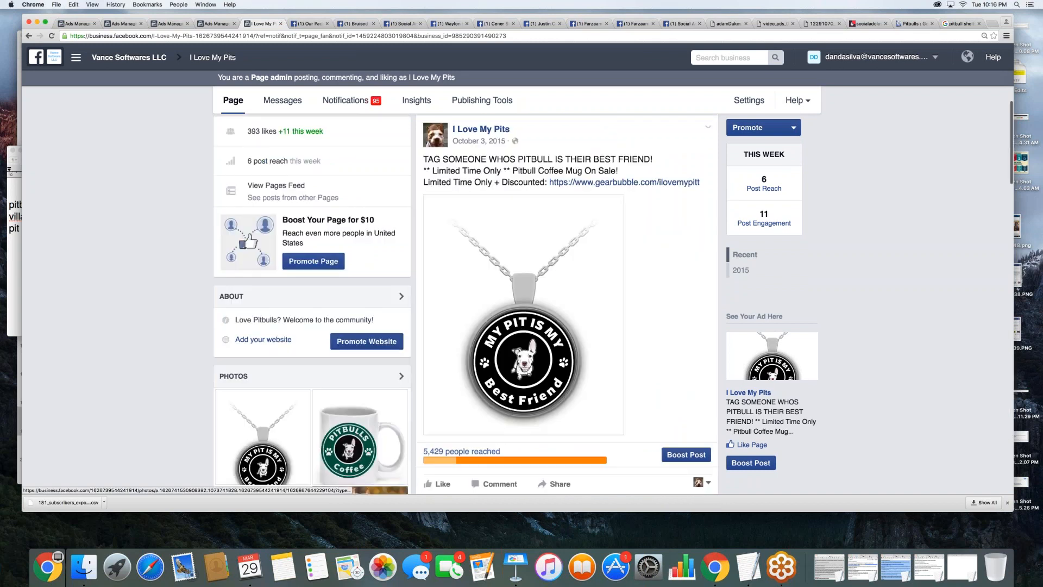
{"action": "scroll", "coordinate": [566, 255], "scroll_direction": "up", "scroll_amount": 6}
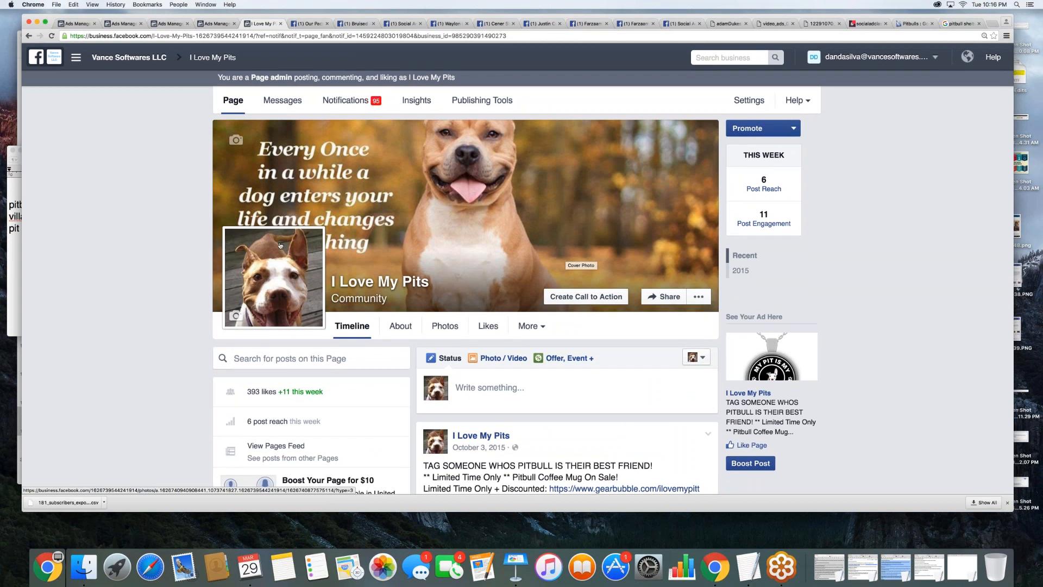
{"action": "left_click", "coordinate": [279, 269]}
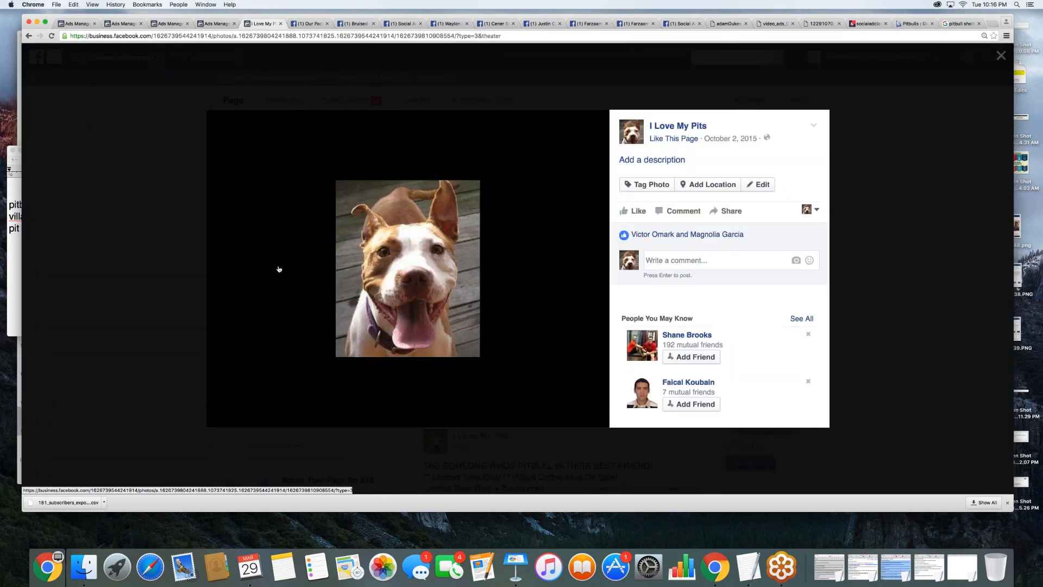
{"action": "left_click", "coordinate": [278, 268]}
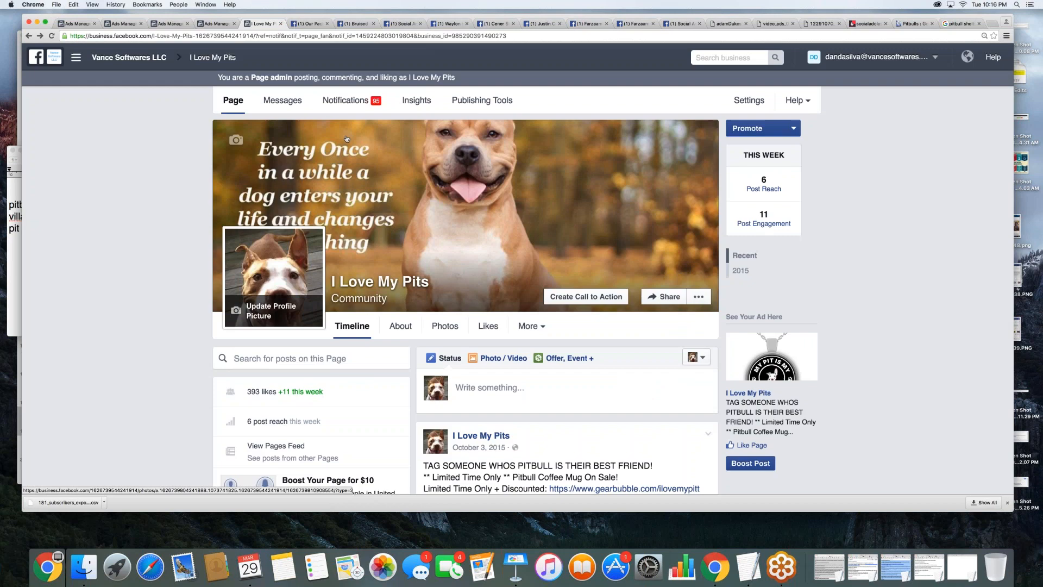
- Close the I Love My Pits page and go back to the beginning of the Our Pack, Inc. page
{"action": "left_click", "coordinate": [280, 24]}
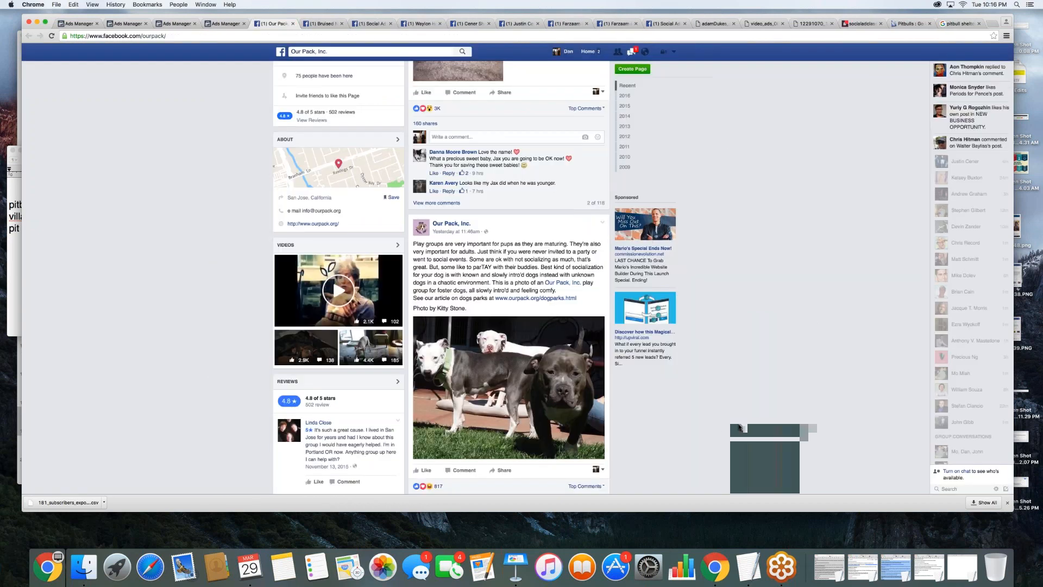
{"action": "scroll", "coordinate": [739, 427], "scroll_direction": "up", "scroll_amount": 10}
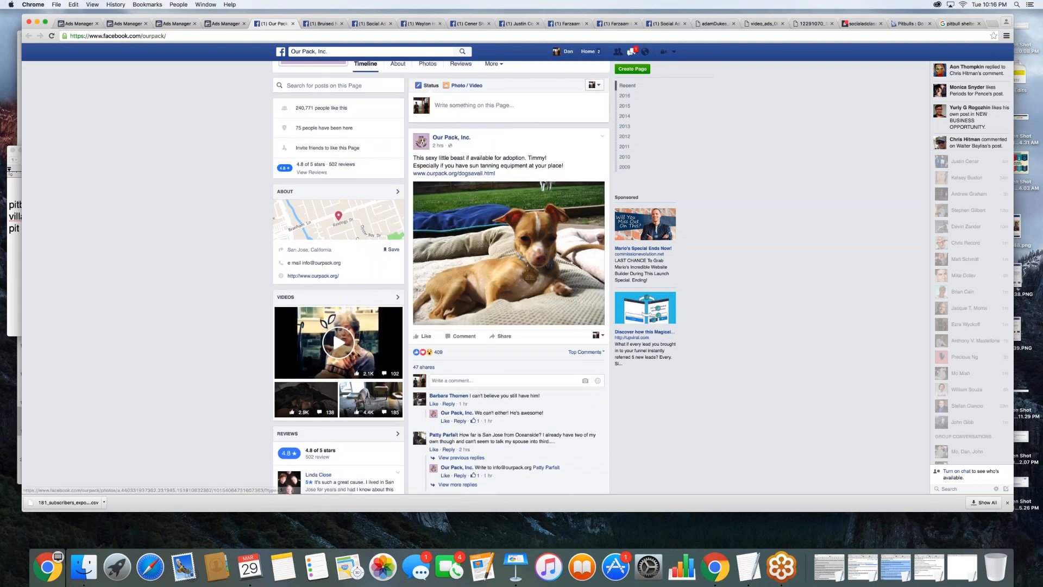
{"action": "scroll", "coordinate": [509, 321], "scroll_direction": "up", "scroll_amount": 3}
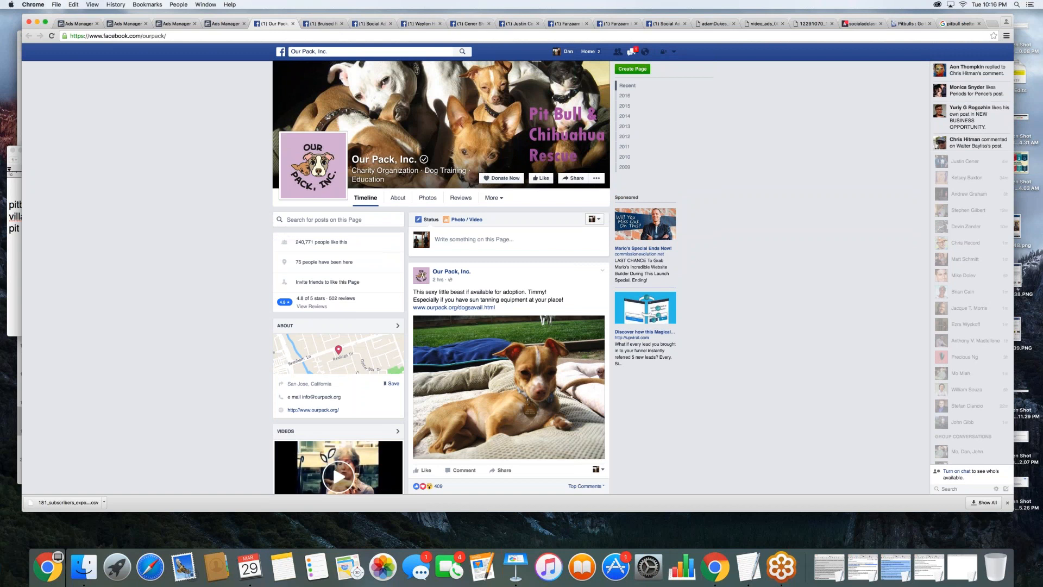
- Switch to Keynote and play the presentation from the "Crafting Your First Campaign" slide
{"action": "left_click", "coordinate": [514, 566]}
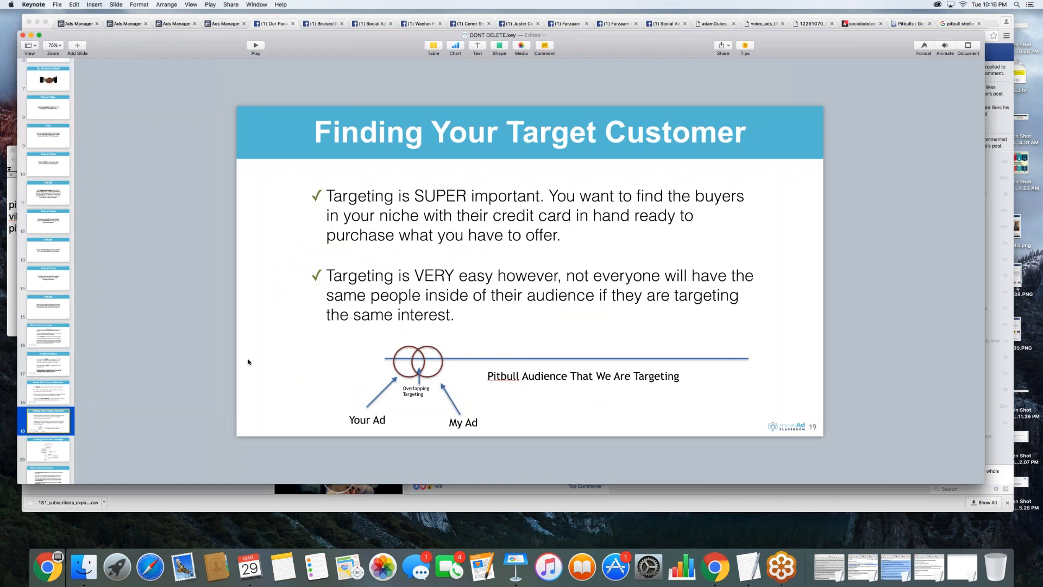
{"action": "key", "text": "Down"}
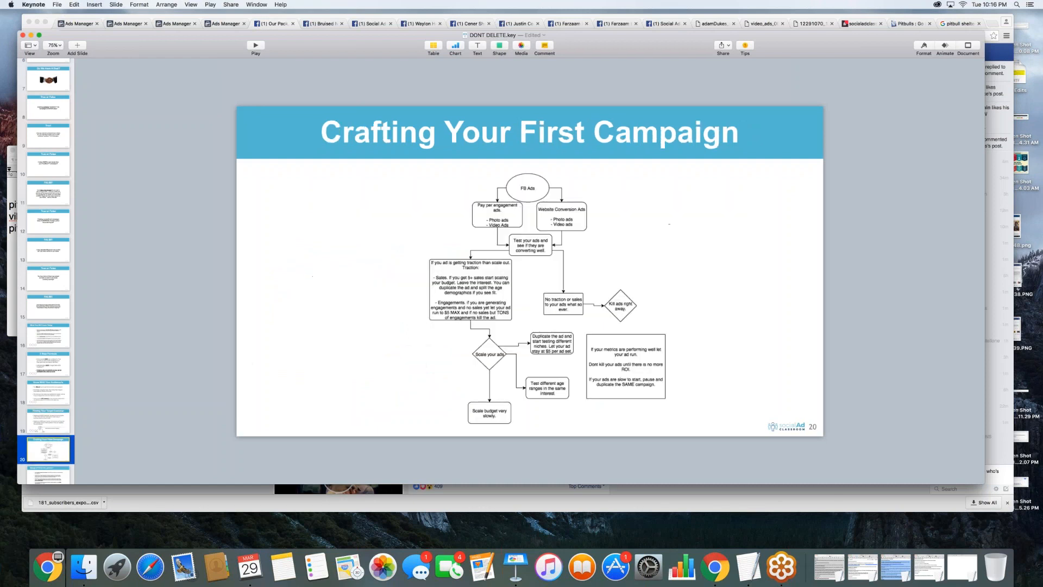
{"action": "left_click", "coordinate": [253, 47]}
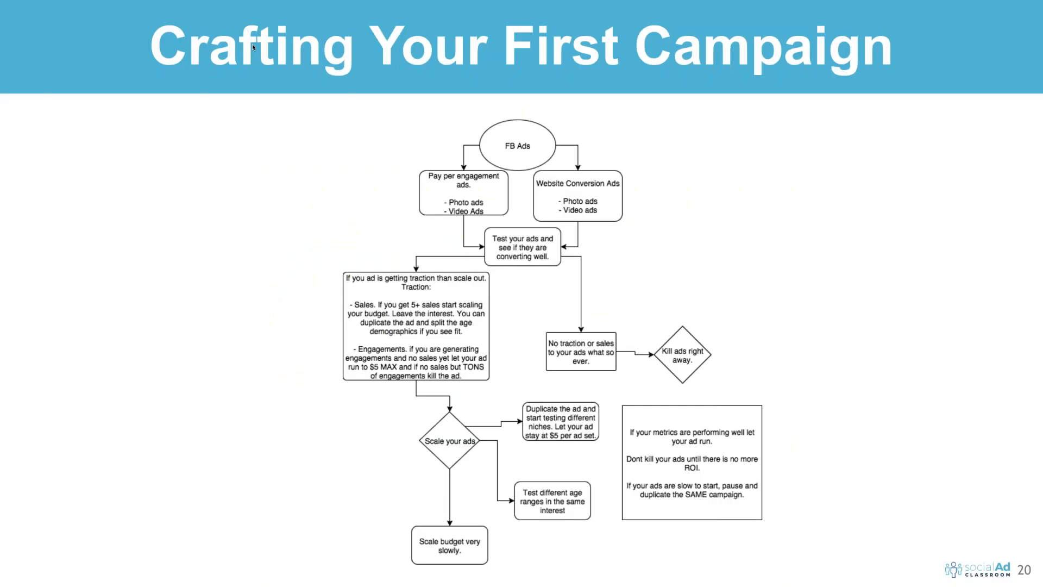
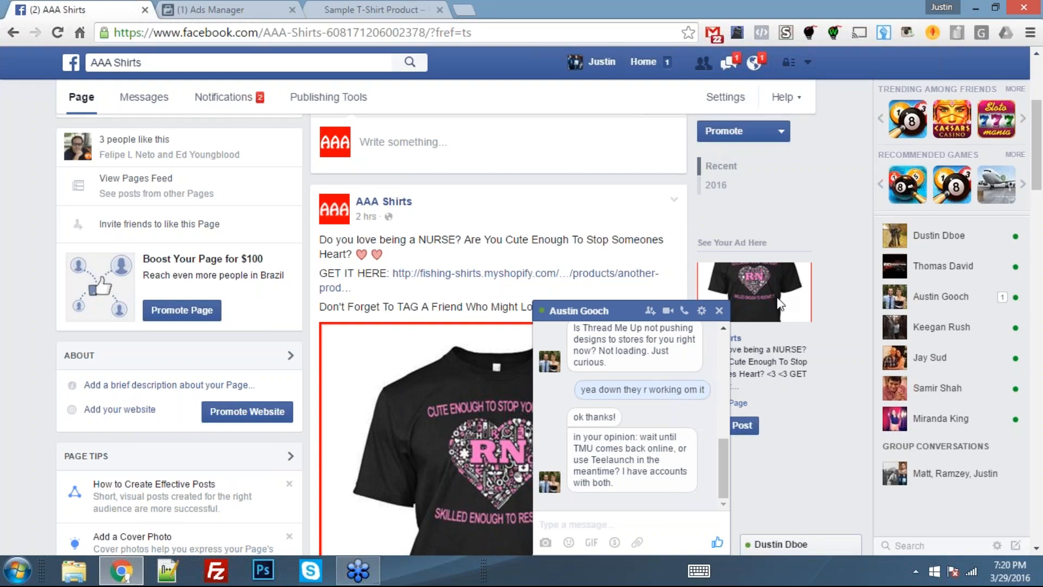
- Minimize the open chat and view the RN nurse shirt's product page in the store
{"action": "left_click", "coordinate": [620, 315]}
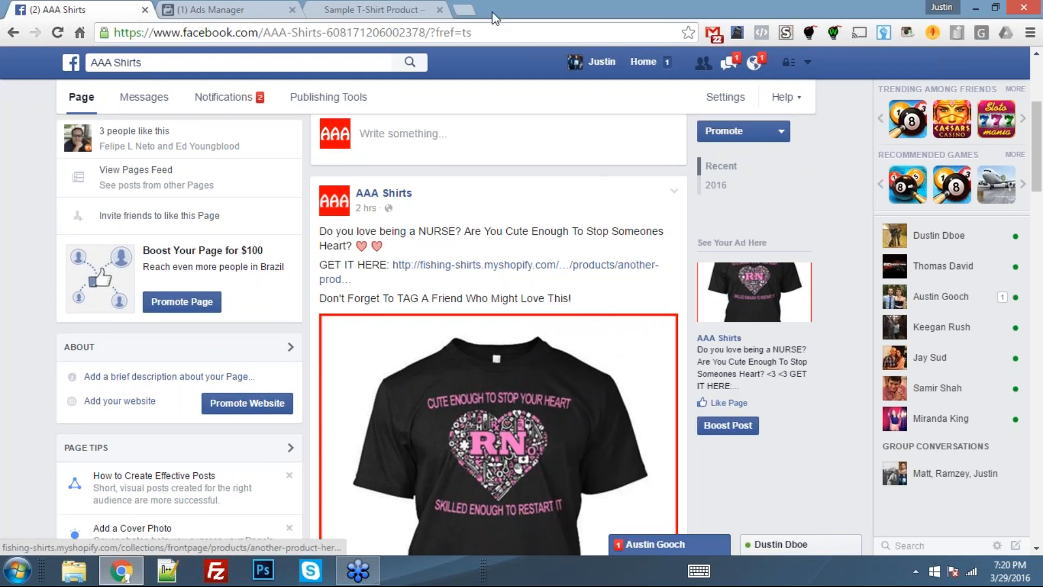
{"action": "left_click", "coordinate": [380, 9]}
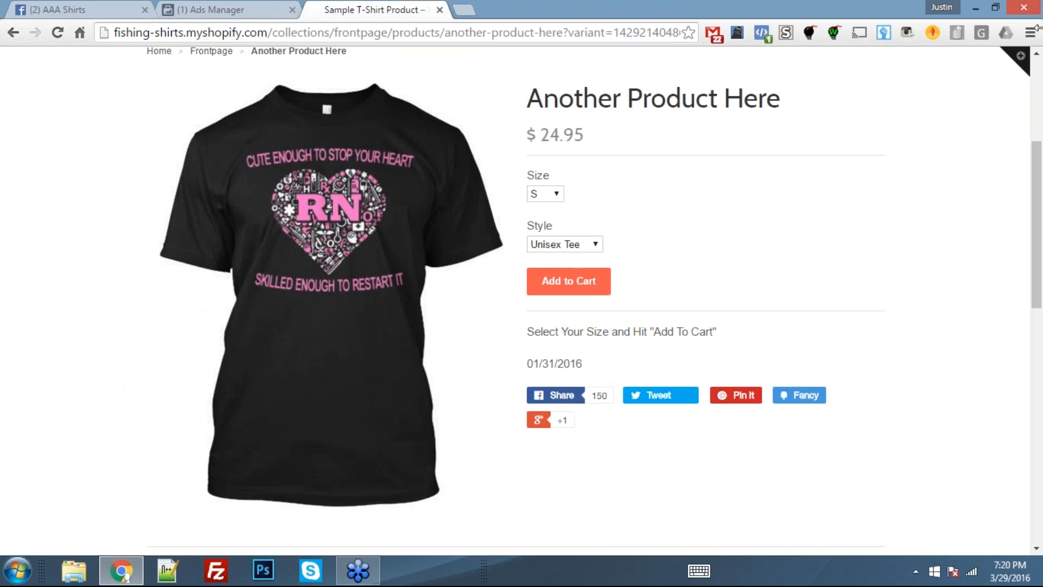
{"action": "left_click", "coordinate": [981, 14]}
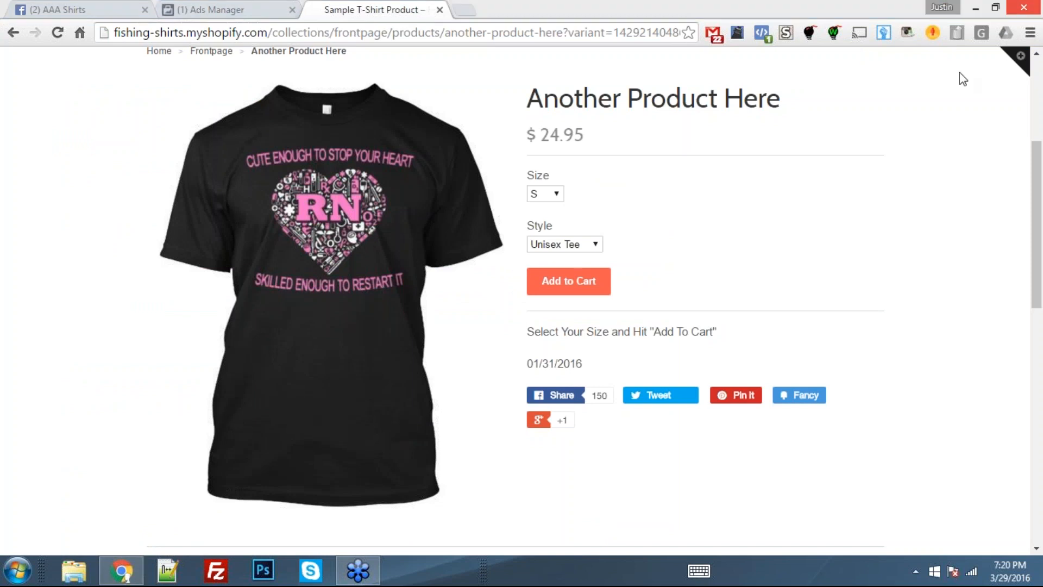
{"action": "left_click", "coordinate": [896, 310]}
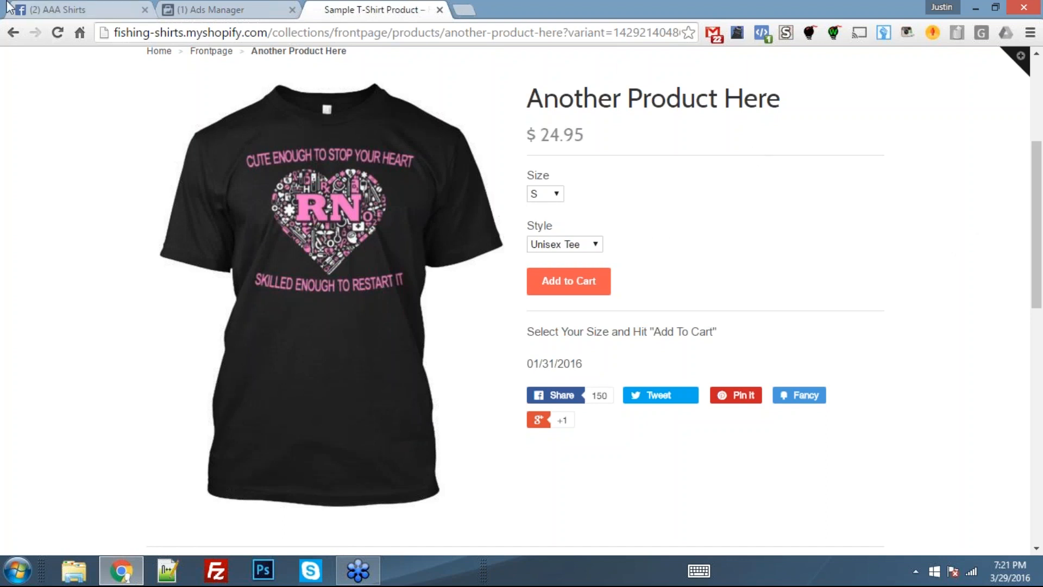
- Return to the AAA Shirts page and examine its header, profile picture and the existing nurse shirt post
{"action": "left_click", "coordinate": [30, 11]}
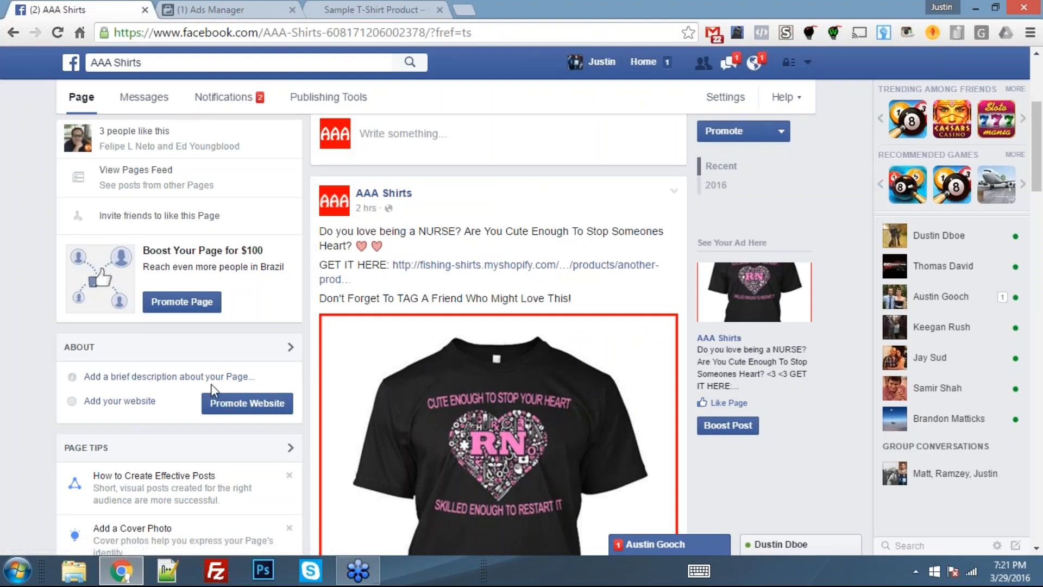
{"action": "scroll", "coordinate": [211, 384], "scroll_direction": "up", "scroll_amount": 4}
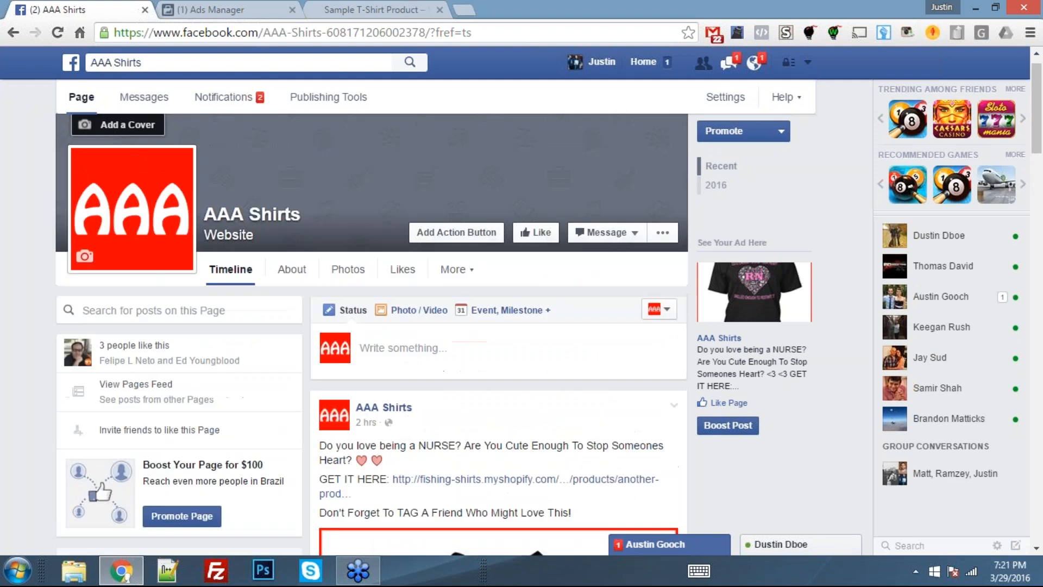
{"action": "scroll", "coordinate": [188, 408], "scroll_direction": "up", "scroll_amount": 1}
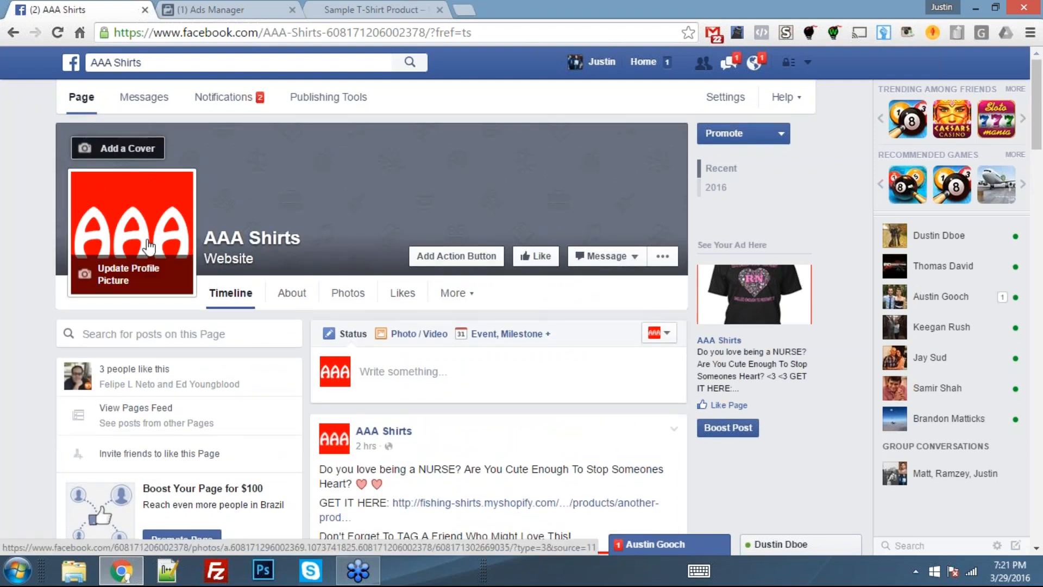
{"action": "scroll", "coordinate": [149, 247], "scroll_direction": "down", "scroll_amount": 4}
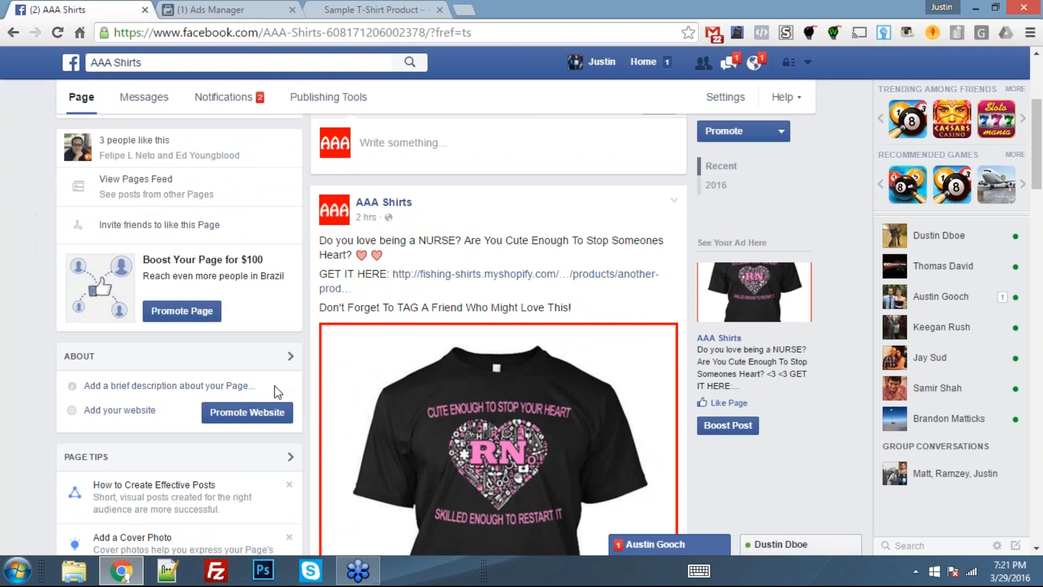
{"action": "scroll", "coordinate": [388, 314], "scroll_direction": "down", "scroll_amount": 2}
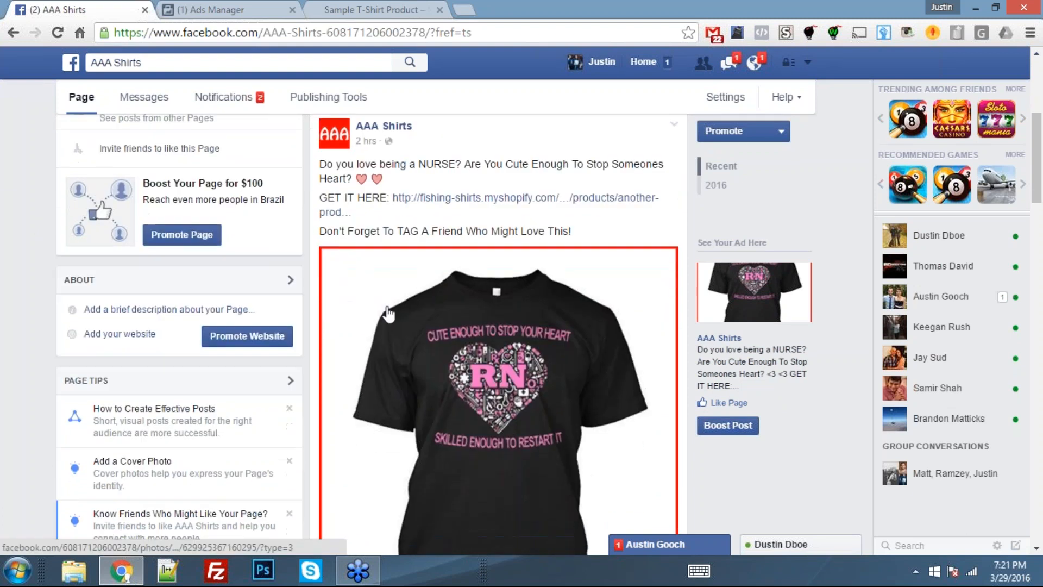
{"action": "scroll", "coordinate": [388, 314], "scroll_direction": "down", "scroll_amount": 4}
{"action": "scroll", "coordinate": [387, 313], "scroll_direction": "up", "scroll_amount": 5}
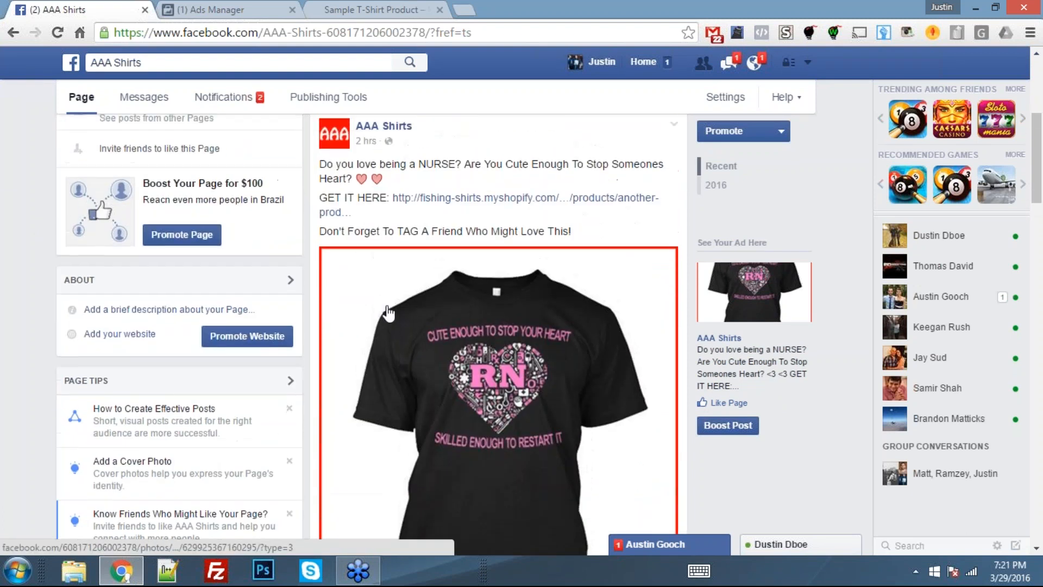
{"action": "scroll", "coordinate": [387, 314], "scroll_direction": "up", "scroll_amount": 2}
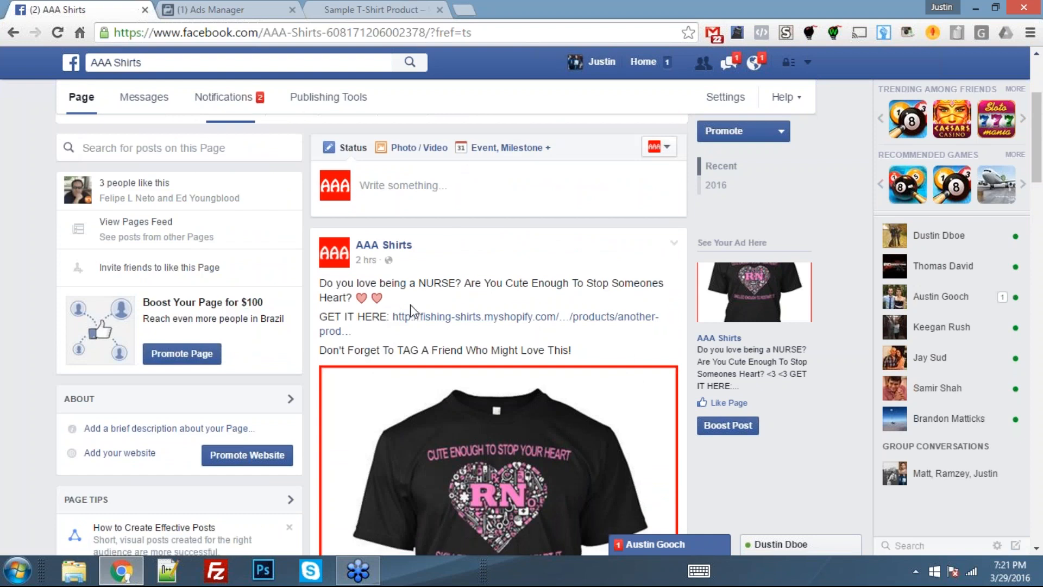
{"action": "scroll", "coordinate": [409, 308], "scroll_direction": "down", "scroll_amount": 3}
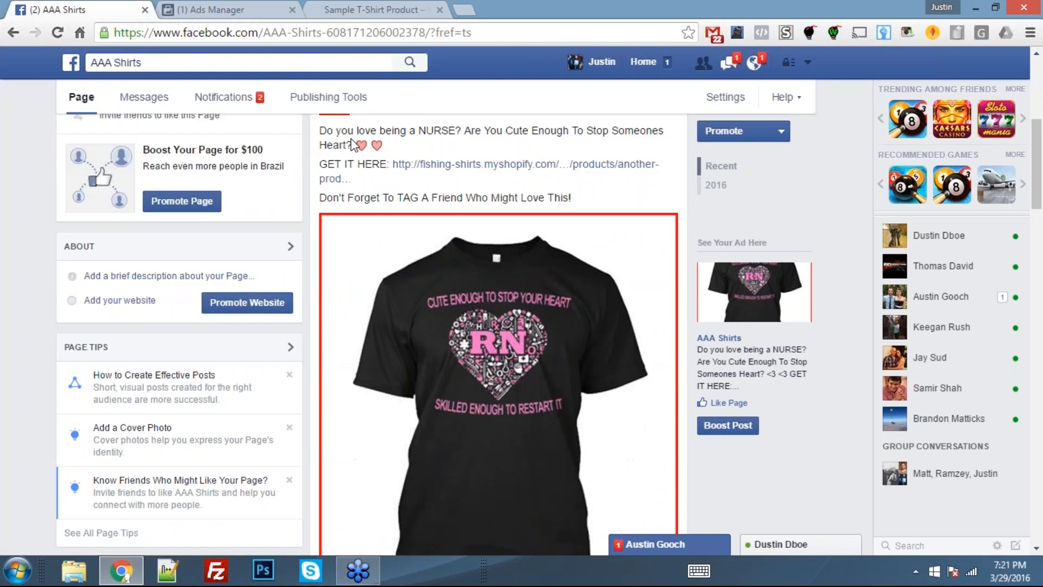
{"action": "scroll", "coordinate": [393, 279], "scroll_direction": "up", "scroll_amount": 1}
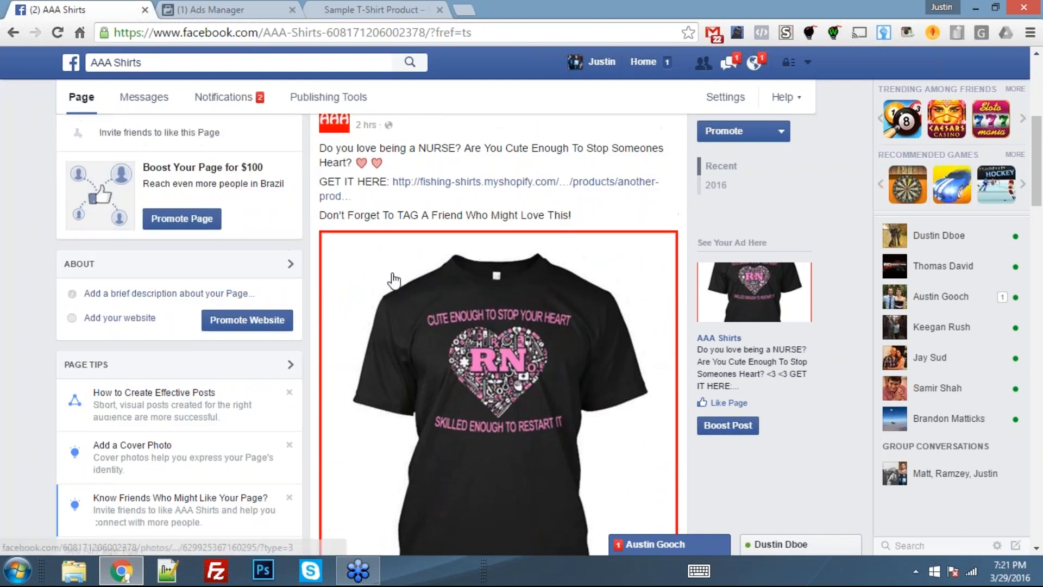
{"action": "scroll", "coordinate": [394, 279], "scroll_direction": "up", "scroll_amount": 4}
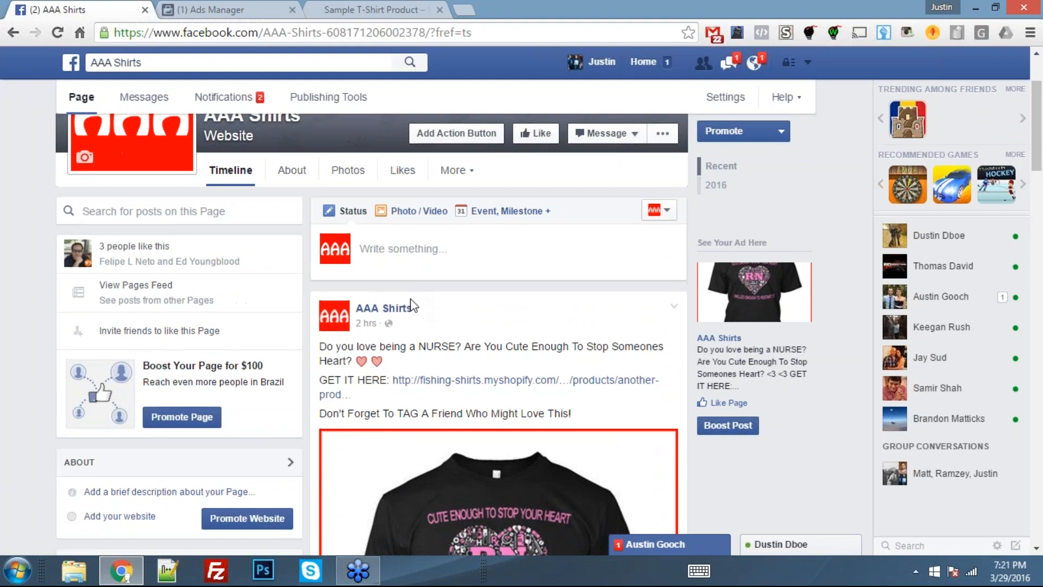
{"action": "scroll", "coordinate": [411, 306], "scroll_direction": "down", "scroll_amount": 1}
{"action": "scroll", "coordinate": [408, 301], "scroll_direction": "up", "scroll_amount": 2}
- Start a new page post with the line "Do you love being a NURSE? Are You Cute Enough To Stop Someones Heart? <3 <3"
{"action": "left_click", "coordinate": [396, 293]}
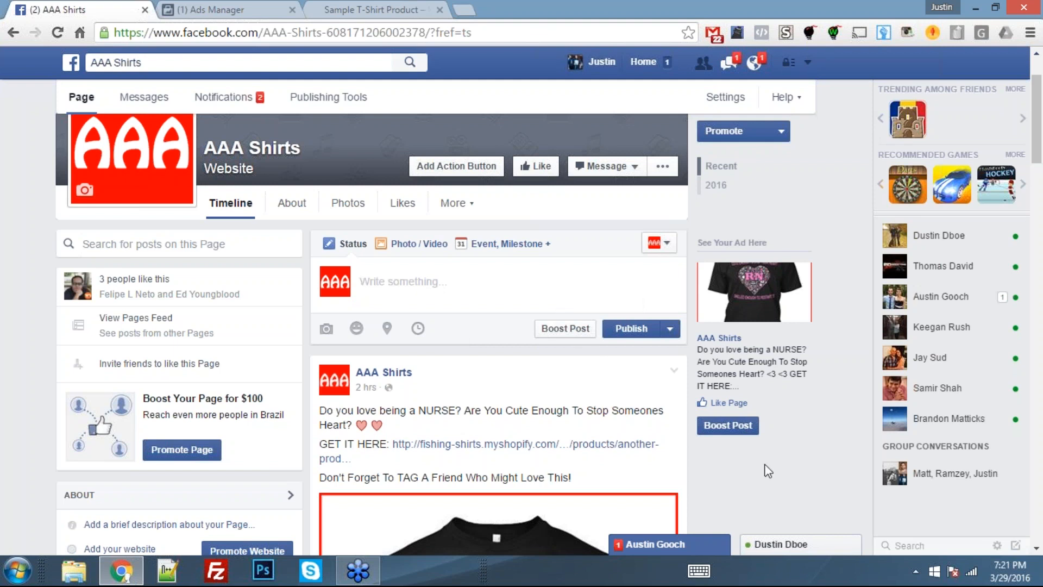
{"action": "key", "text": "ctrl+Tab"}
{"action": "key", "text": "ctrl+Tab"}
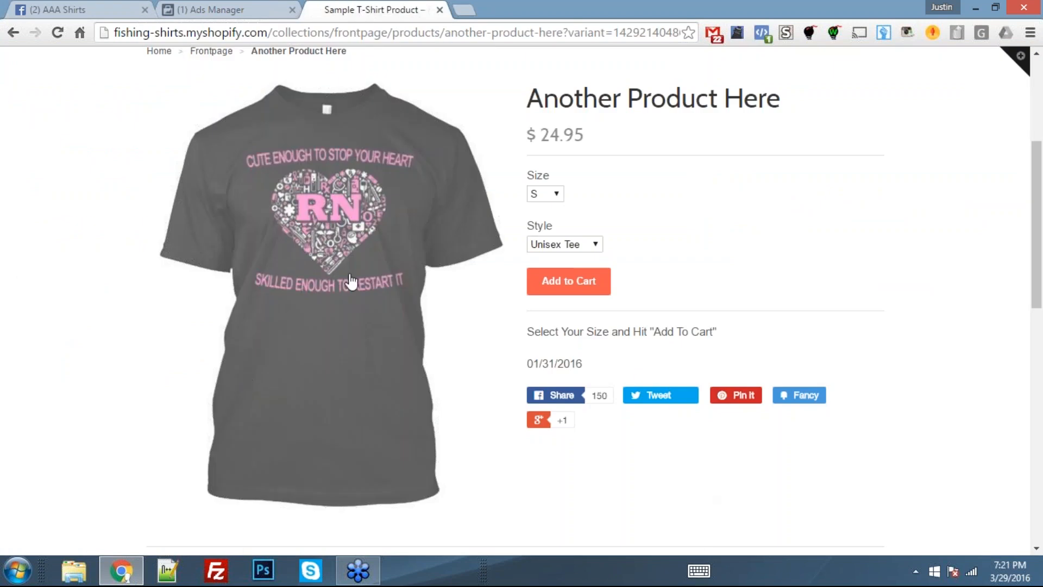
{"action": "key", "text": "ctrl+Tab"}
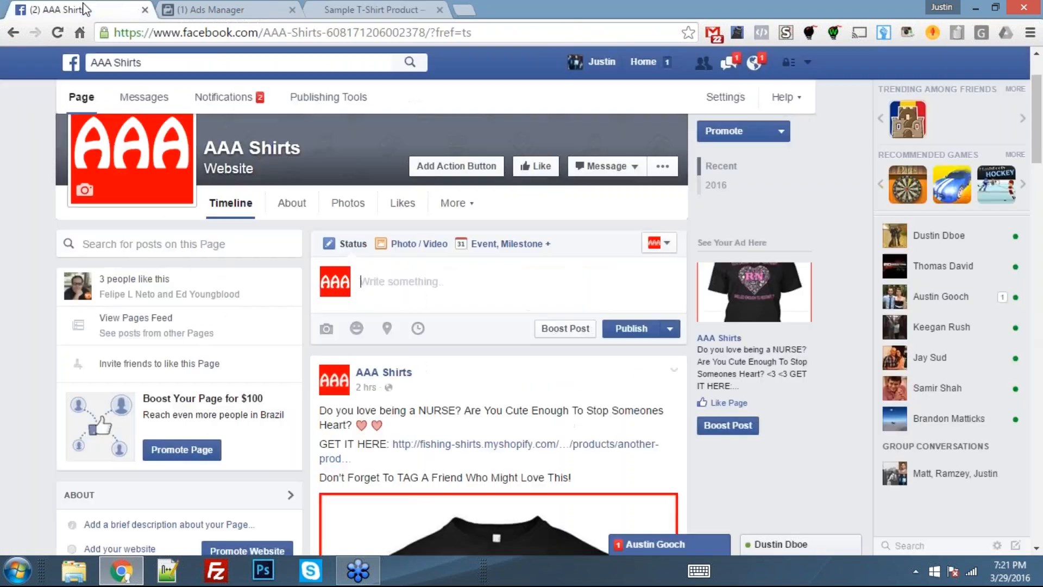
{"action": "type", "text": "Do"}
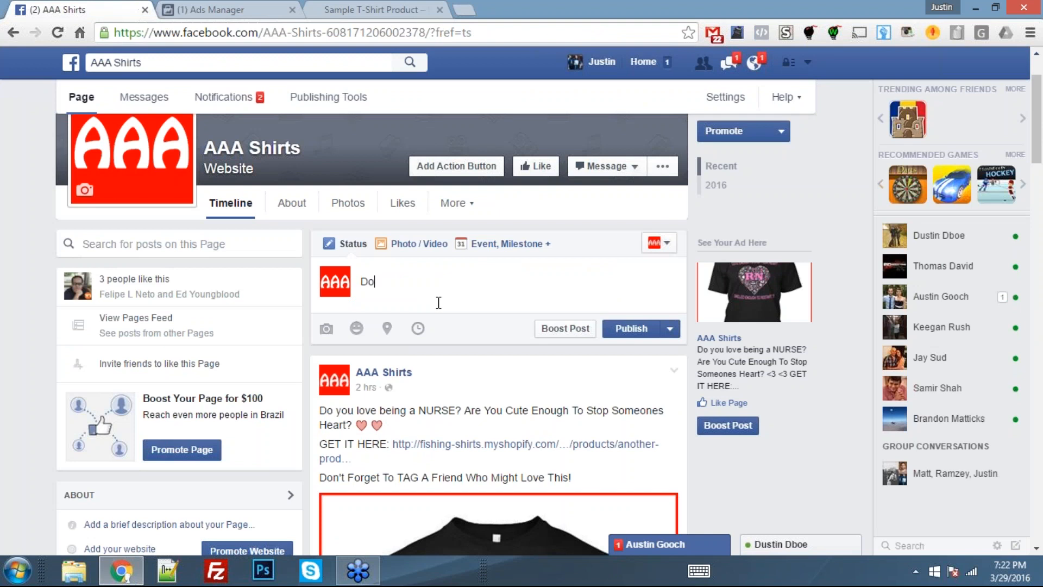
{"action": "type", "text": " you love being a NURSE? Are You"}
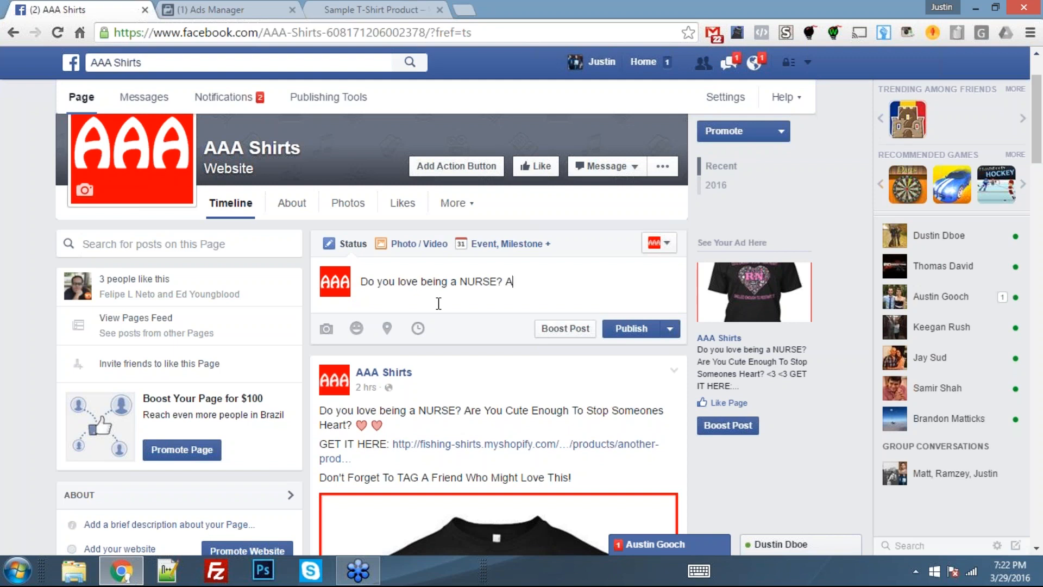
{"action": "key", "text": "BackSpace"}
{"action": "type", "text": "Cute"}
{"action": "key", "text": "BackSpace"}
{"action": "key", "text": "BackSpace"}
{"action": "key", "text": "BackSpace"}
{"action": "key", "text": "BackSpace"}
{"action": "type", "text": "Cute Enough To Stop Som"}
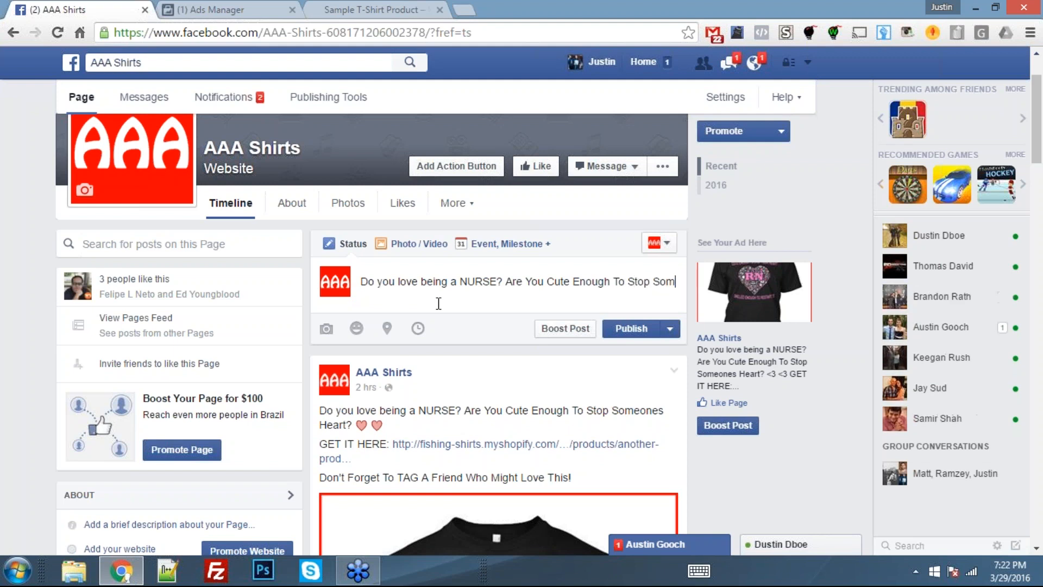
{"action": "type", "text": "eones Heart? <3 <3"}
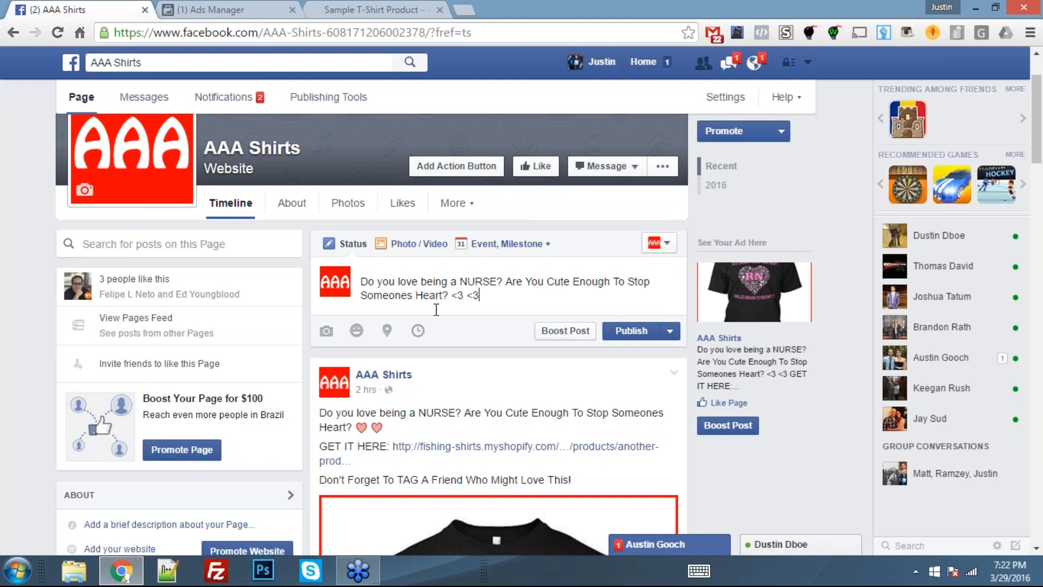
- Add the call to action "CLICK HERE:" to the draft post, separated from the opening line by a blank line
{"action": "left_click_drag", "start_coordinate": [381, 428], "coordinate": [320, 412]}
{"action": "left_click", "coordinate": [395, 409]}
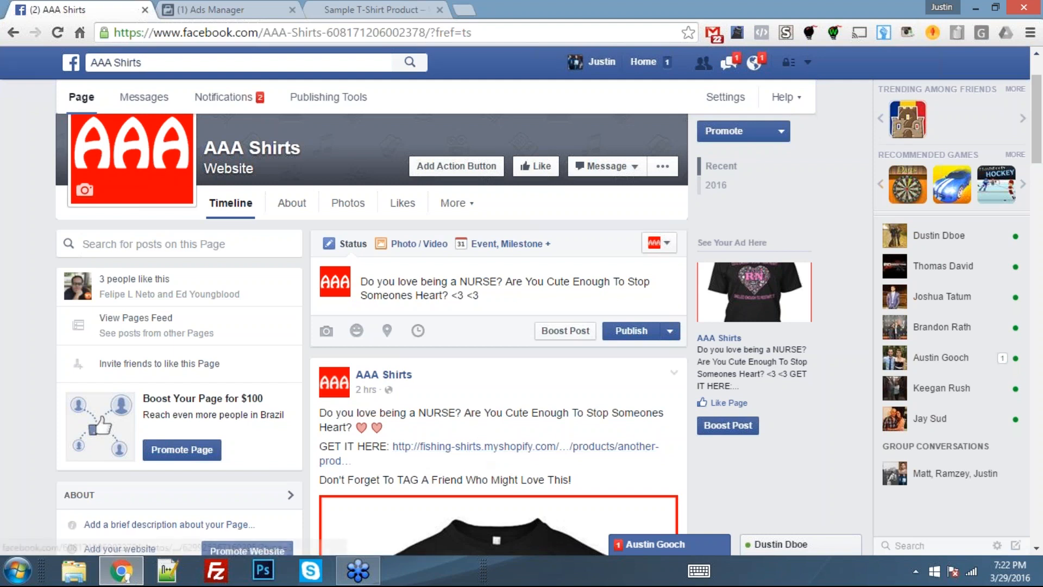
{"action": "left_click", "coordinate": [536, 300]}
{"action": "key", "text": "Return"}
{"action": "key", "text": "Return"}
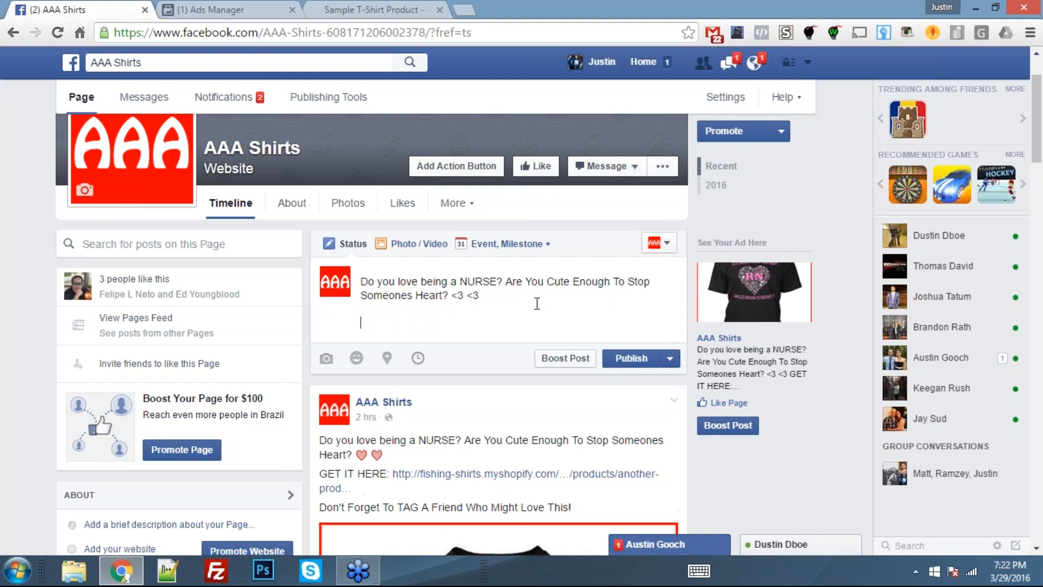
{"action": "type", "text": "C"}
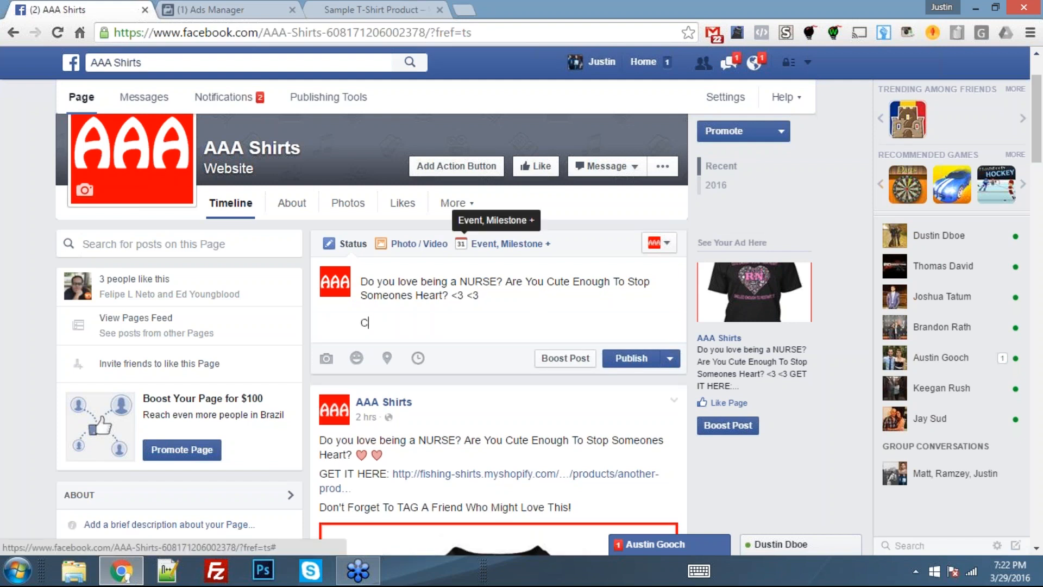
{"action": "type", "text": "LICK HERE:"}
- Copy the RN shirt's product page address from the store, paste it after "CLICK HERE:" and remove the generated link preview
{"action": "left_click", "coordinate": [342, 8]}
{"action": "left_click", "coordinate": [326, 32]}
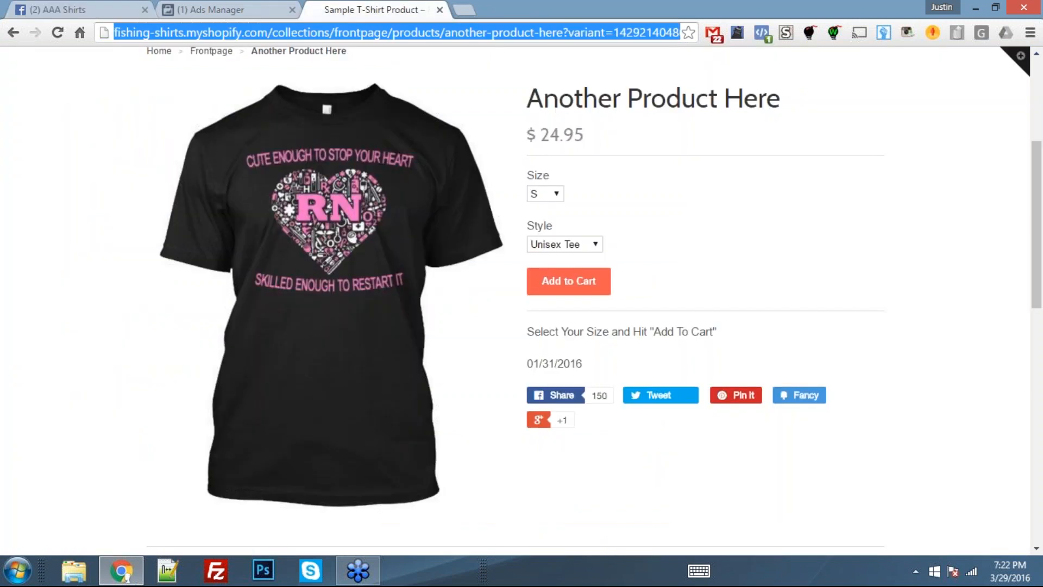
{"action": "right_click", "coordinate": [326, 35]}
{"action": "left_click", "coordinate": [331, 89]}
{"action": "left_click", "coordinate": [54, 9]}
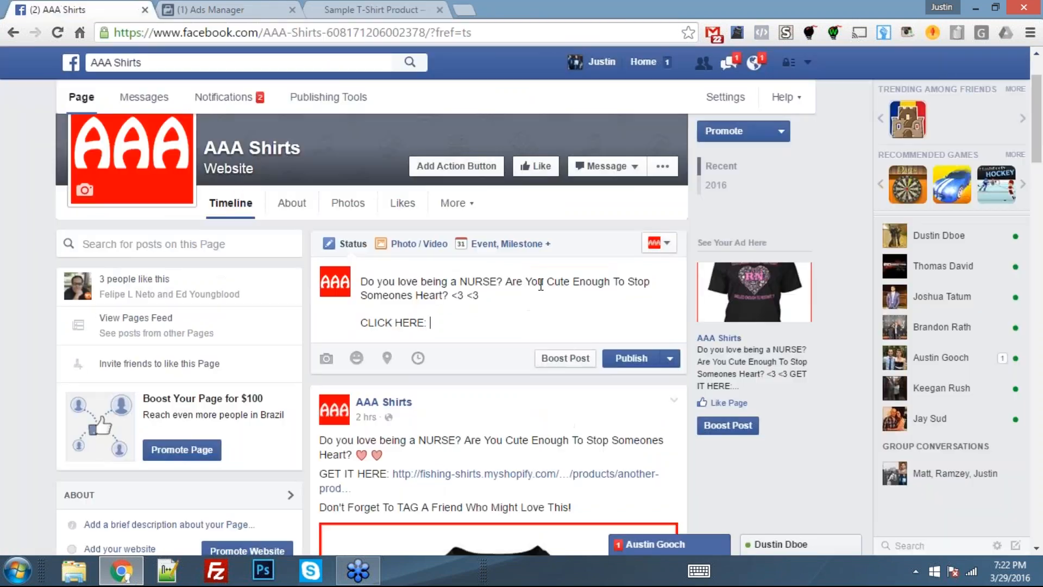
{"action": "key", "text": "ctrl+v"}
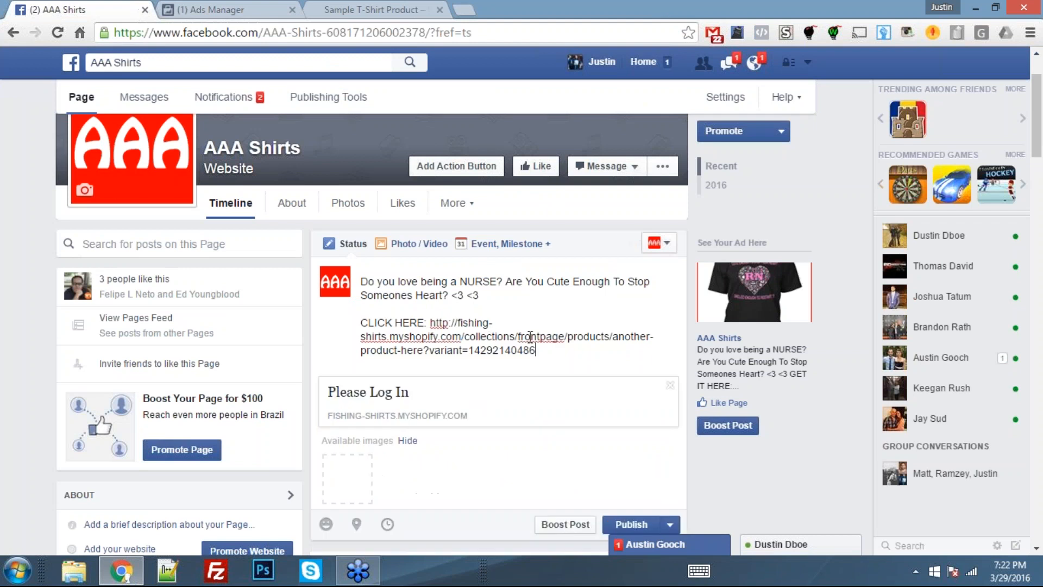
{"action": "left_click", "coordinate": [672, 385]}
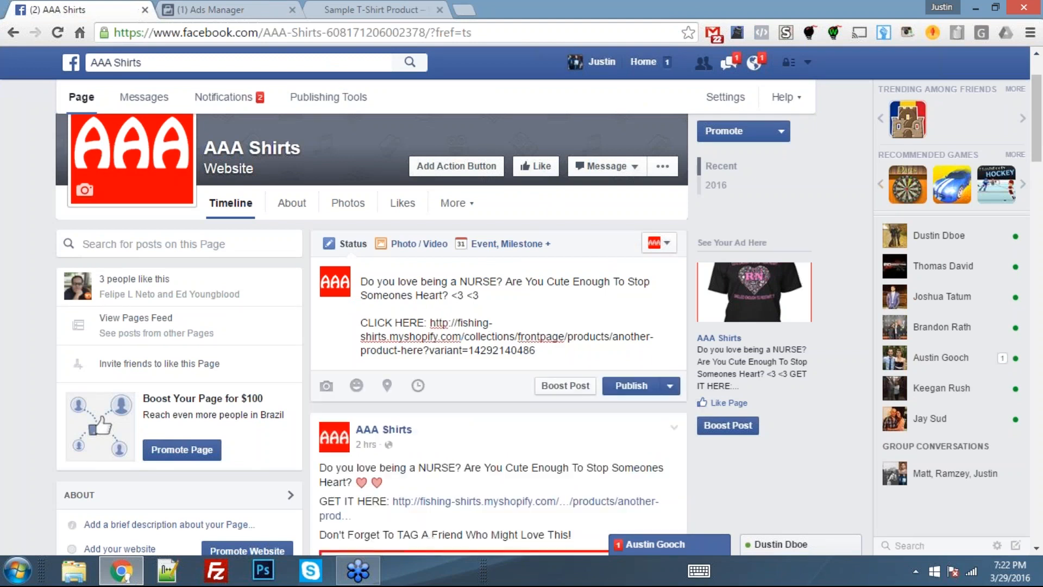
- Below the product link, add the closing line "Don't Forget to TAG A Friend Who Might Love This!" after a blank line
{"action": "key", "text": "Return"}
{"action": "key", "text": "Return"}
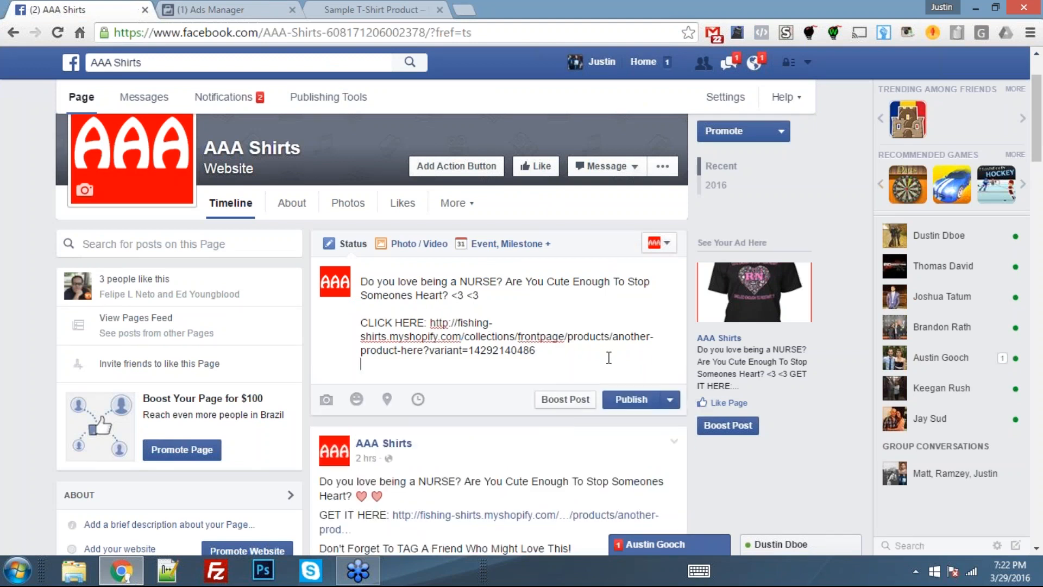
{"action": "type", "text": "Don't For"}
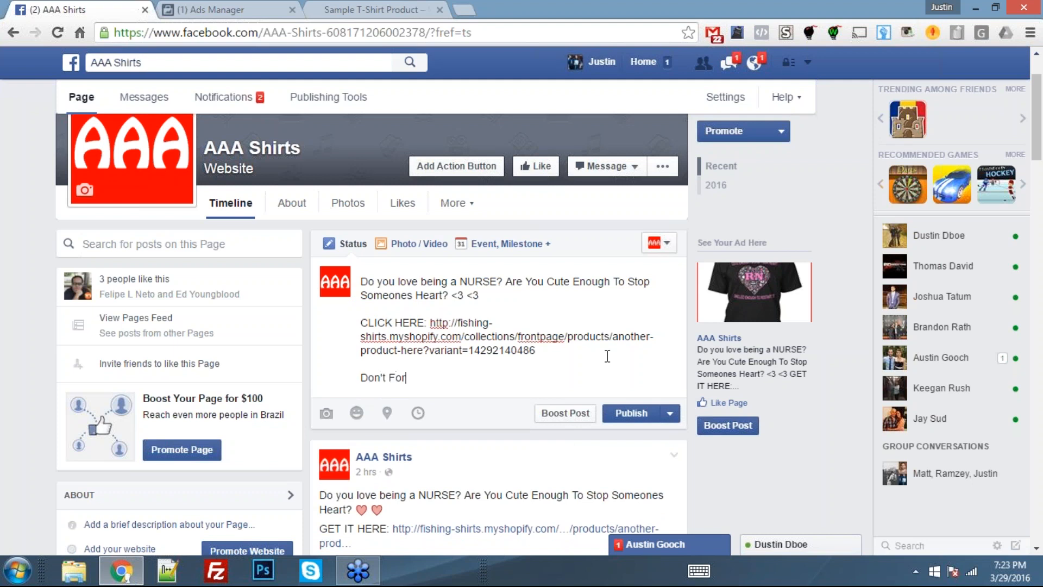
{"action": "type", "text": "get to TAG A Friend Who Might Love This!"}
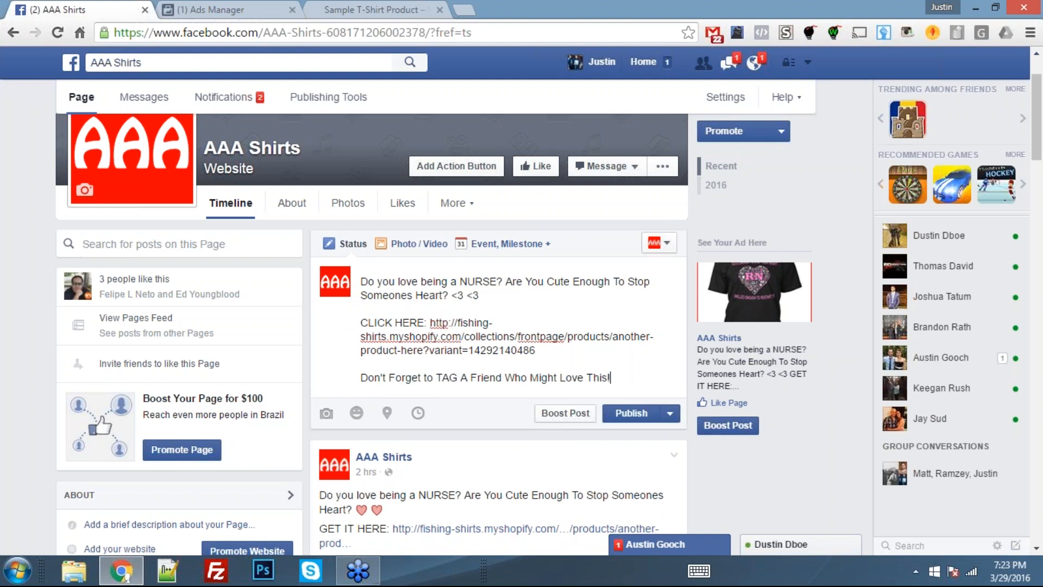
- Review the existing nurse shirt post's text, image and engagement options against the new draft post
{"action": "scroll", "coordinate": [179, 283], "scroll_direction": "down", "scroll_amount": 2}
{"action": "scroll", "coordinate": [458, 413], "scroll_direction": "down", "scroll_amount": 6}
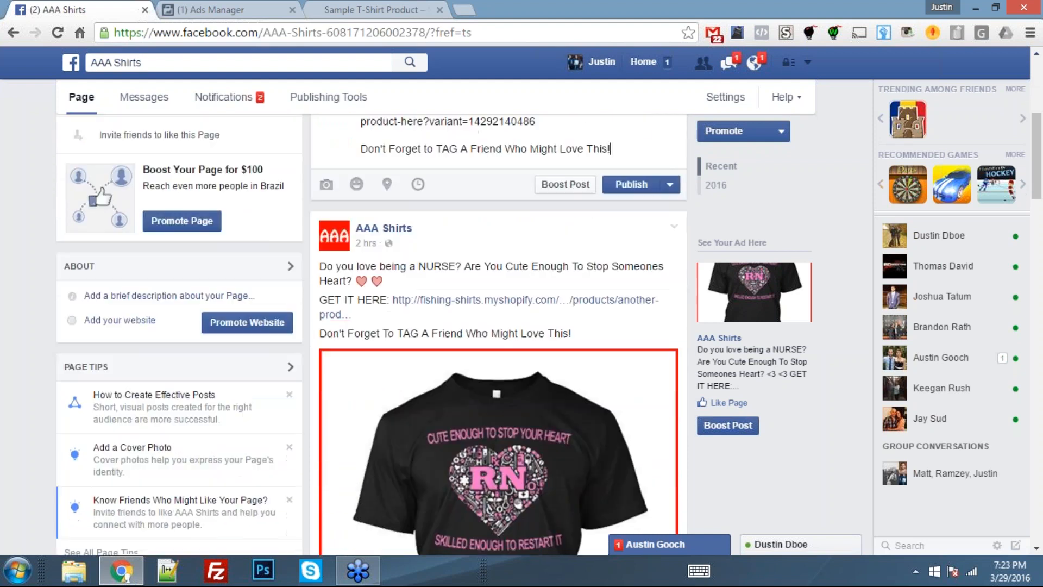
{"action": "scroll", "coordinate": [458, 413], "scroll_direction": "down", "scroll_amount": 3}
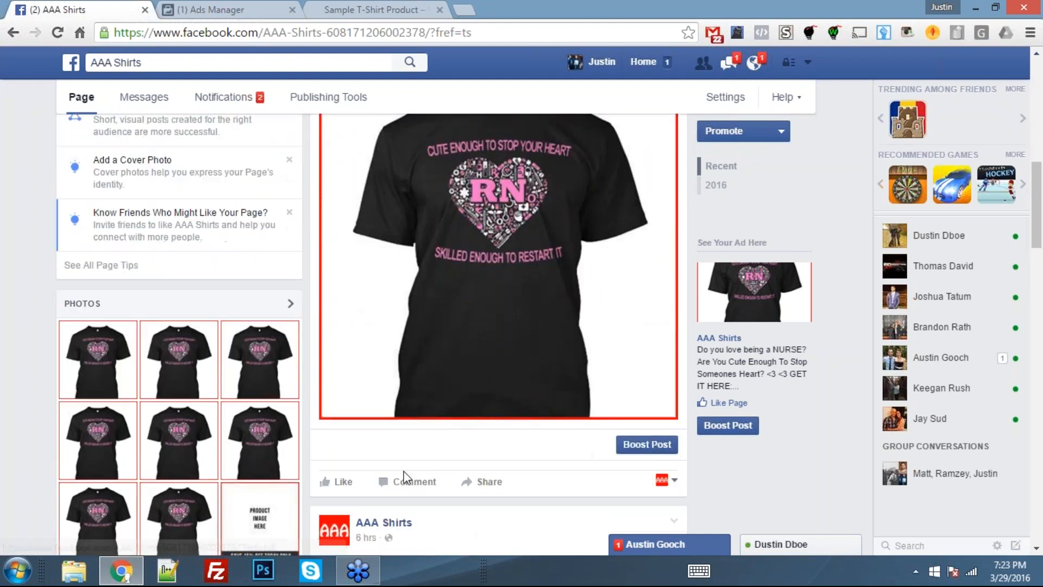
{"action": "scroll", "coordinate": [506, 484], "scroll_direction": "up", "scroll_amount": 3}
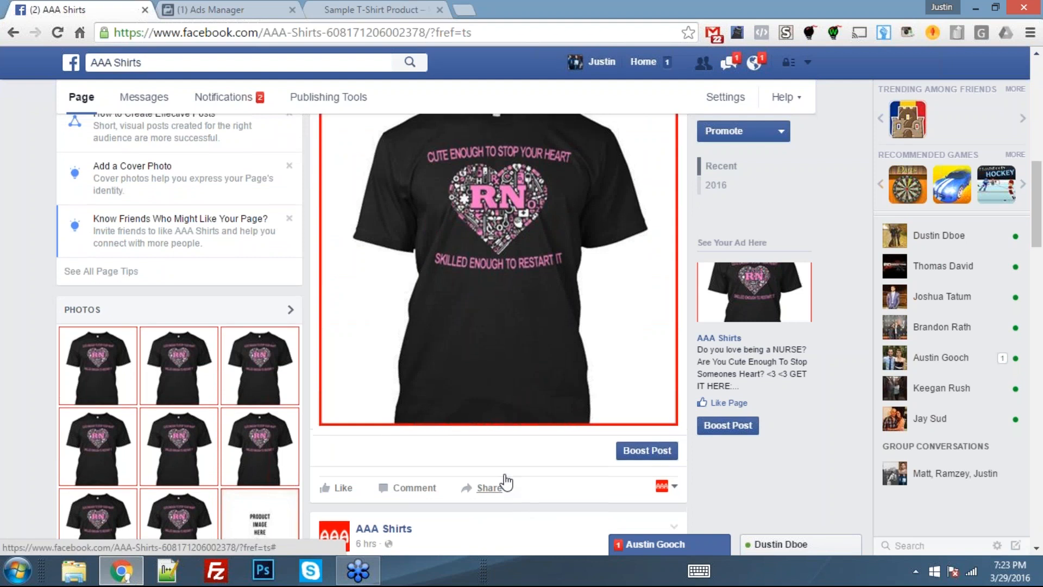
{"action": "scroll", "coordinate": [505, 482], "scroll_direction": "up", "scroll_amount": 4}
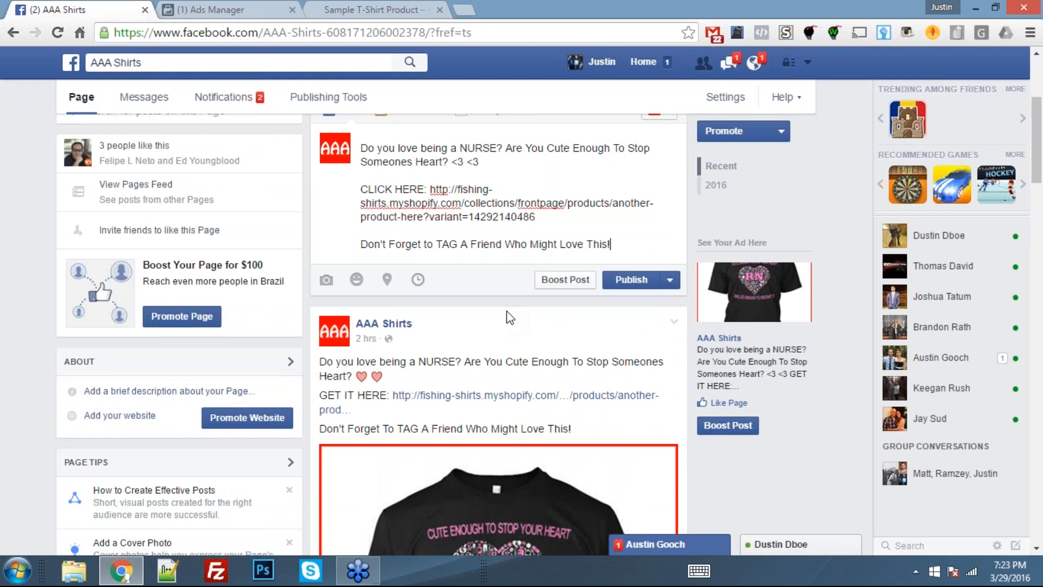
{"action": "scroll", "coordinate": [510, 318], "scroll_direction": "up", "scroll_amount": 1}
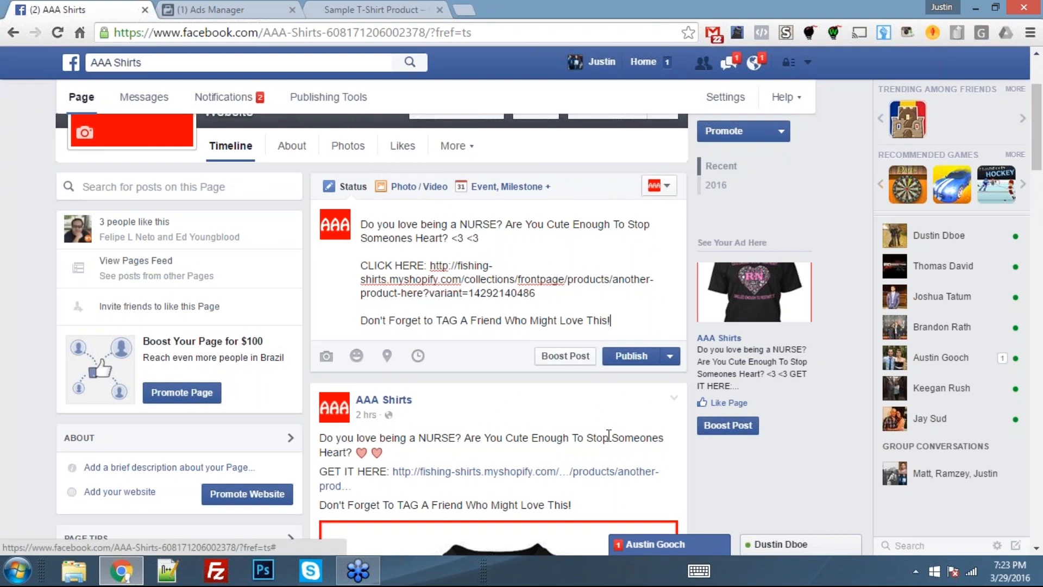
- Attach the RN nurse T-shirt picture from the Desktop to the draft post
{"action": "scroll", "coordinate": [578, 359], "scroll_direction": "down", "scroll_amount": 2}
{"action": "scroll", "coordinate": [578, 358], "scroll_direction": "down", "scroll_amount": 8}
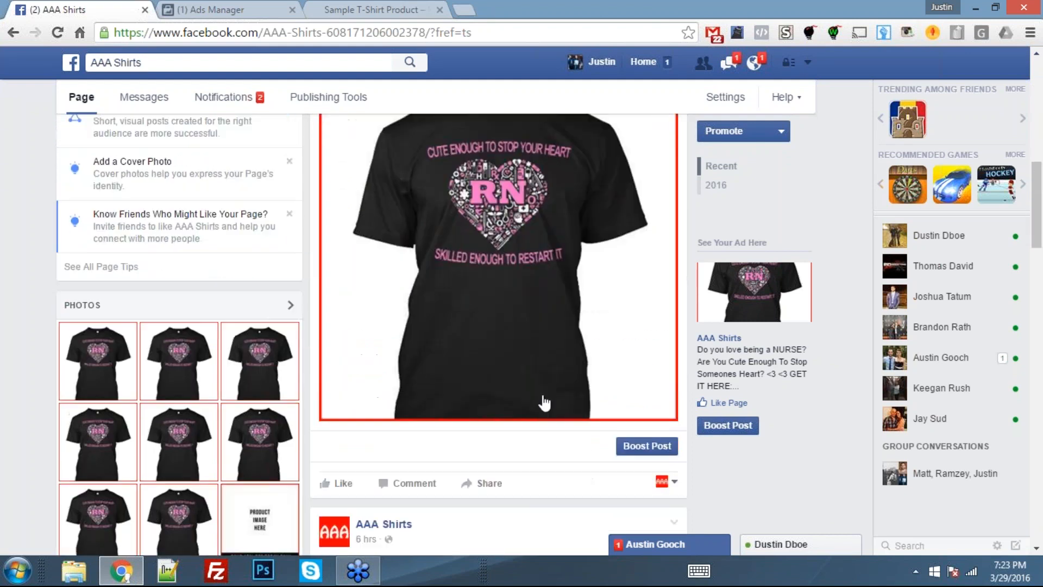
{"action": "scroll", "coordinate": [543, 400], "scroll_direction": "up", "scroll_amount": 3}
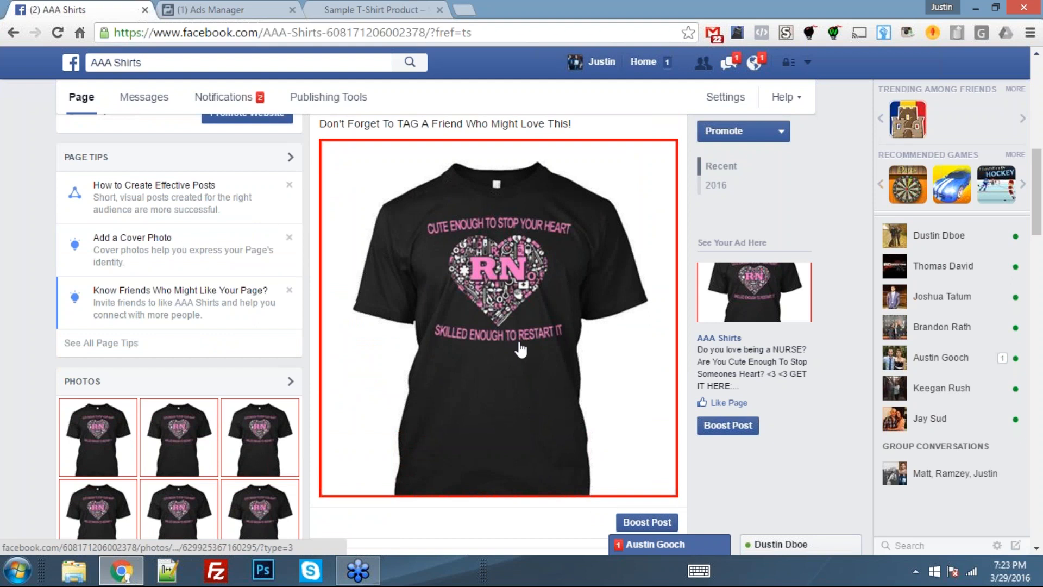
{"action": "scroll", "coordinate": [520, 349], "scroll_direction": "up", "scroll_amount": 10}
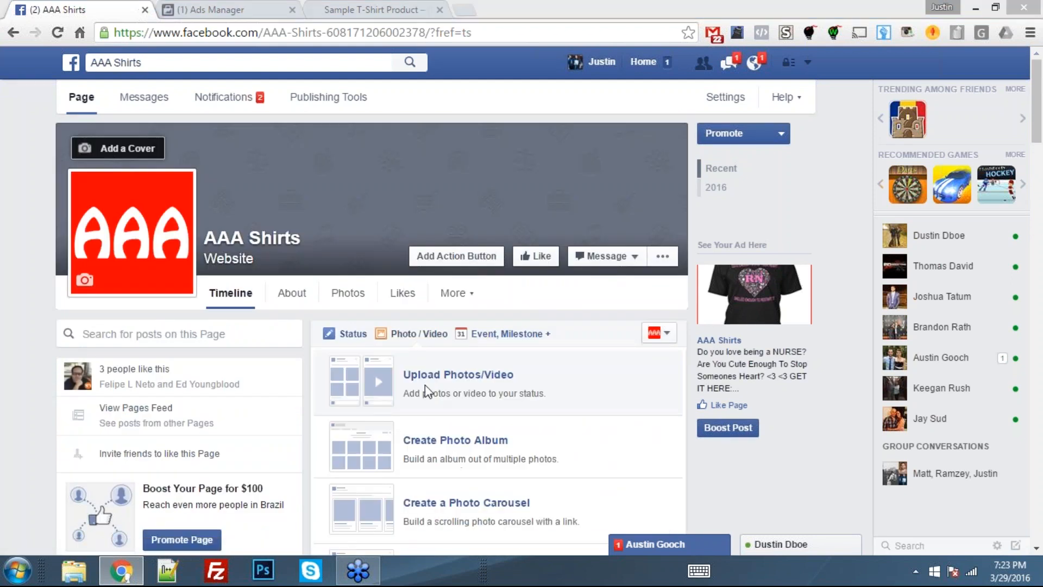
{"action": "left_click", "coordinate": [366, 399]}
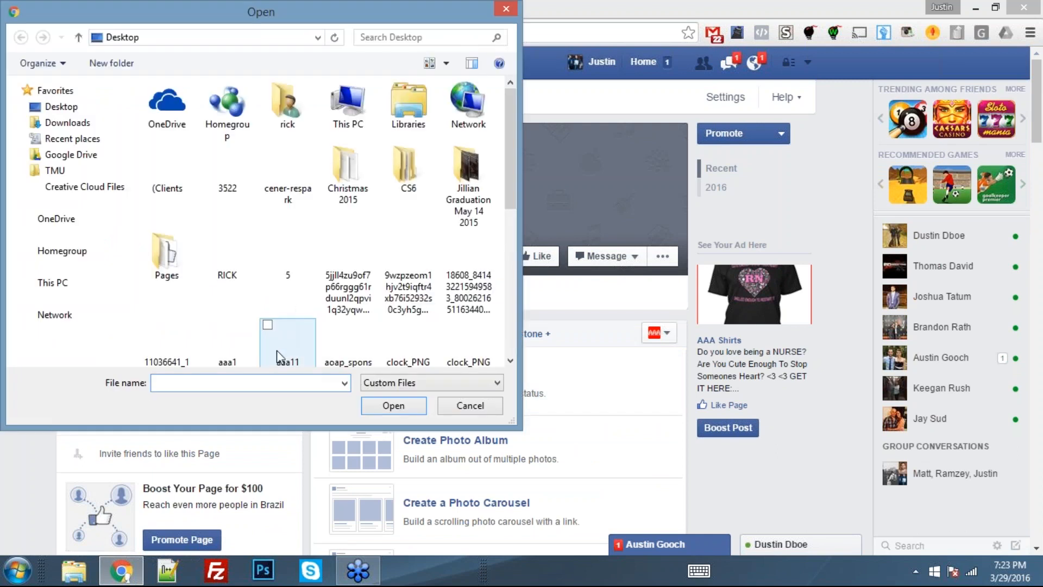
{"action": "left_click", "coordinate": [276, 349]}
{"action": "double_click", "coordinate": [276, 292]}
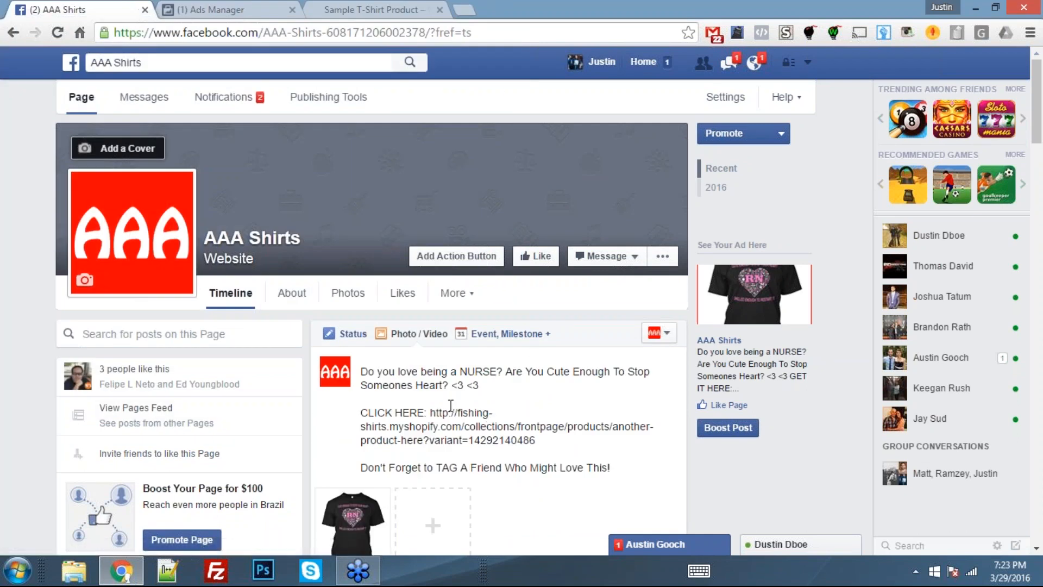
- Publish the nurse shirt post and check its text and image on the page's timeline
{"action": "scroll", "coordinate": [450, 406], "scroll_direction": "down", "scroll_amount": 3}
{"action": "left_click", "coordinate": [626, 433]}
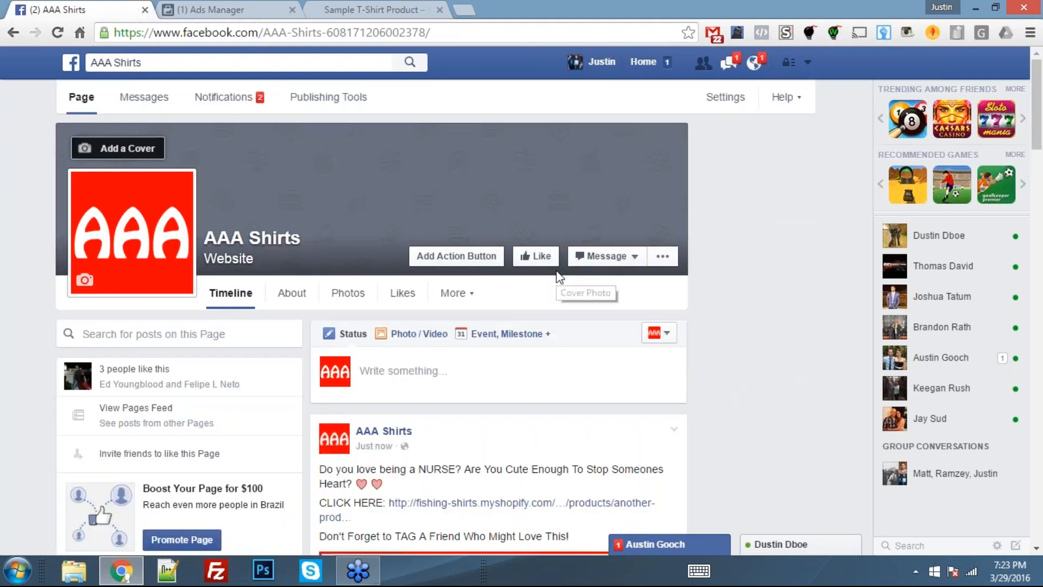
{"action": "scroll", "coordinate": [559, 278], "scroll_direction": "down", "scroll_amount": 3}
{"action": "scroll", "coordinate": [461, 379], "scroll_direction": "up", "scroll_amount": 1}
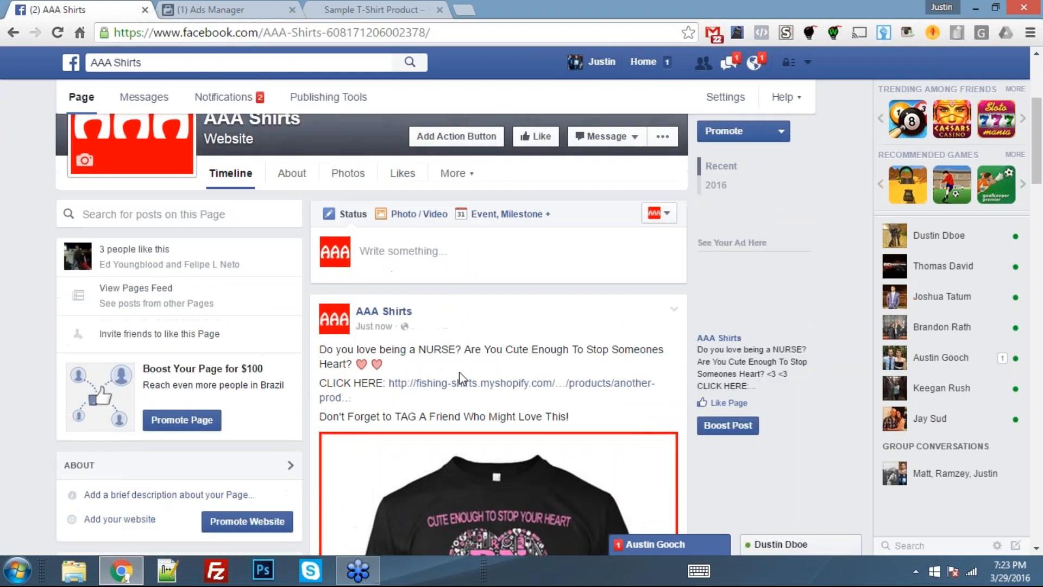
{"action": "scroll", "coordinate": [461, 379], "scroll_direction": "down", "scroll_amount": 6}
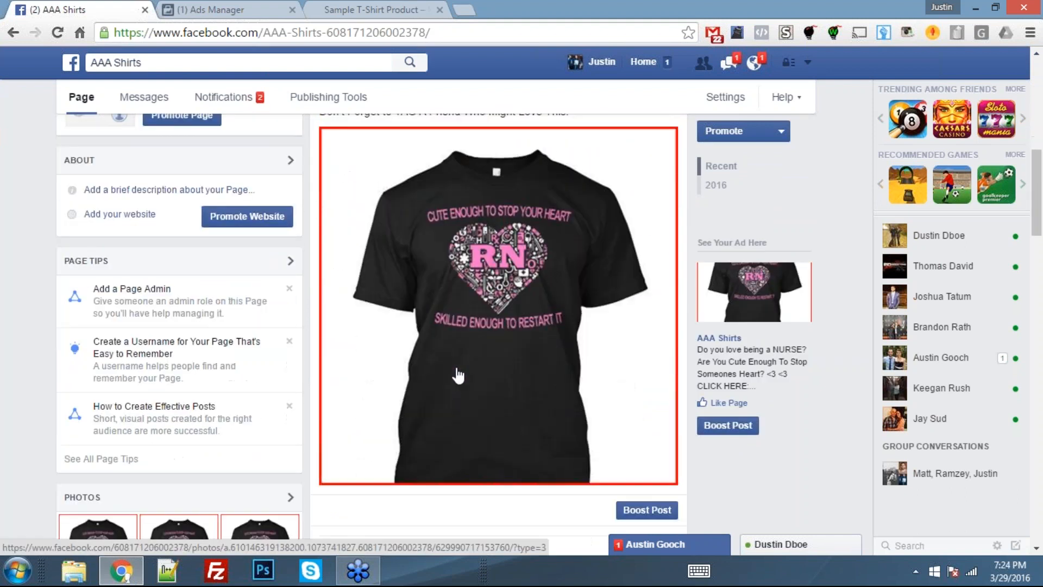
{"action": "scroll", "coordinate": [458, 375], "scroll_direction": "up", "scroll_amount": 1}
- Start a new ad in Ads Manager and copy the RN shirt's product page address from the store
{"action": "left_click", "coordinate": [228, 10]}
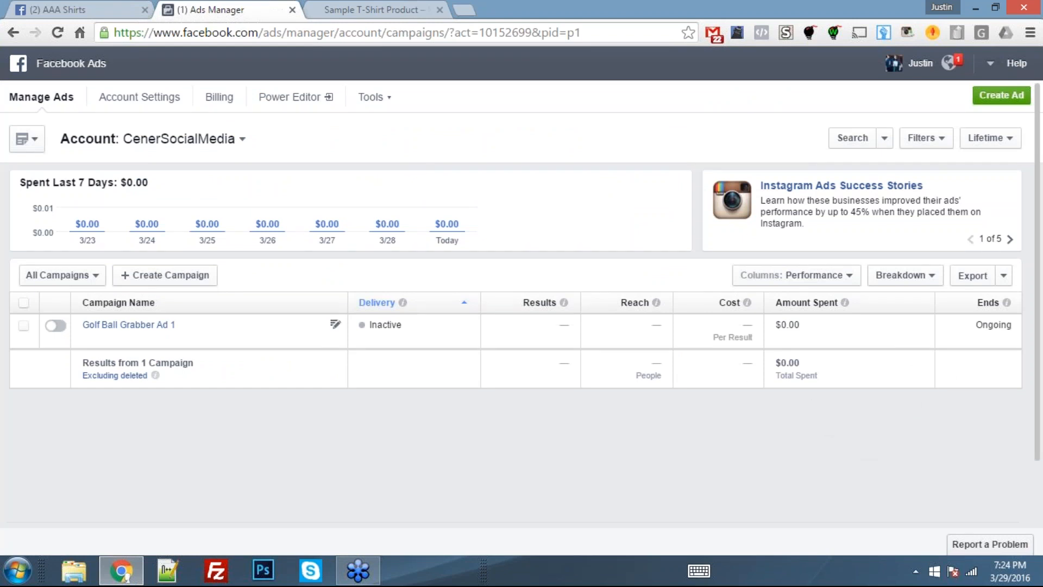
{"action": "left_click", "coordinate": [978, 98]}
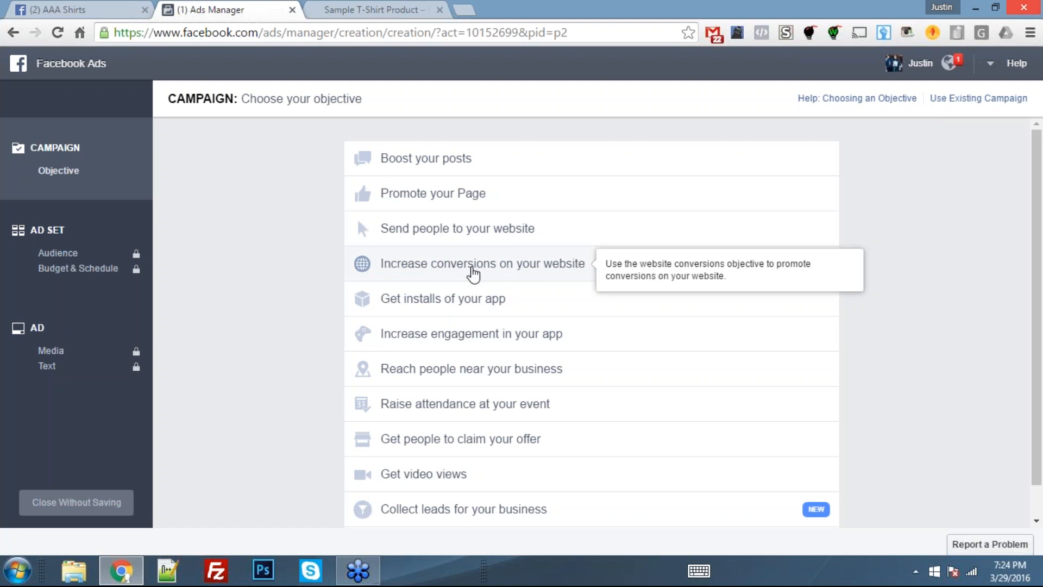
{"action": "left_click", "coordinate": [387, 7]}
{"action": "left_click", "coordinate": [367, 31]}
{"action": "right_click", "coordinate": [367, 32]}
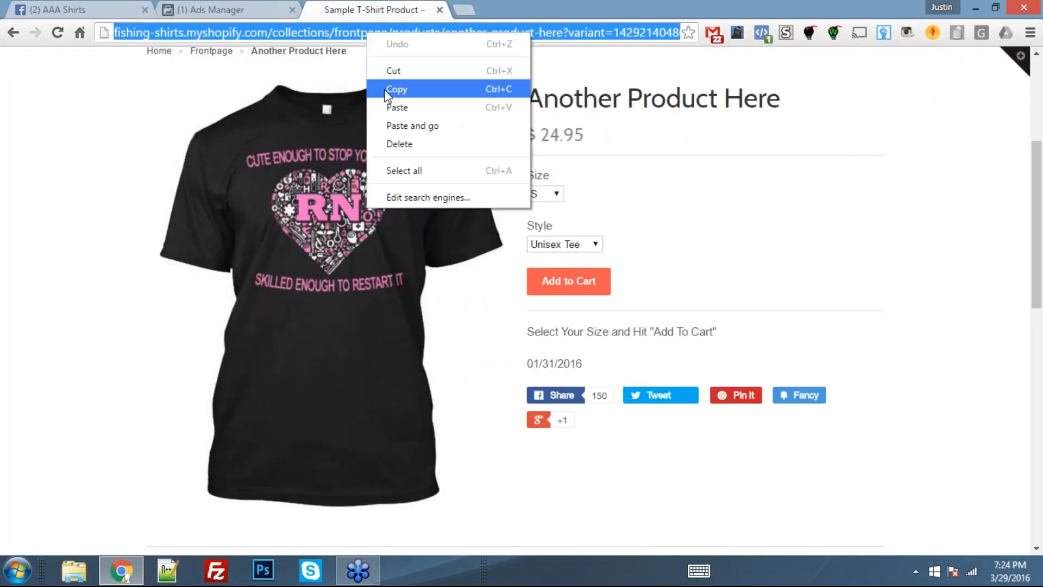
{"action": "left_click", "coordinate": [388, 90]}
{"action": "left_click", "coordinate": [250, 9]}
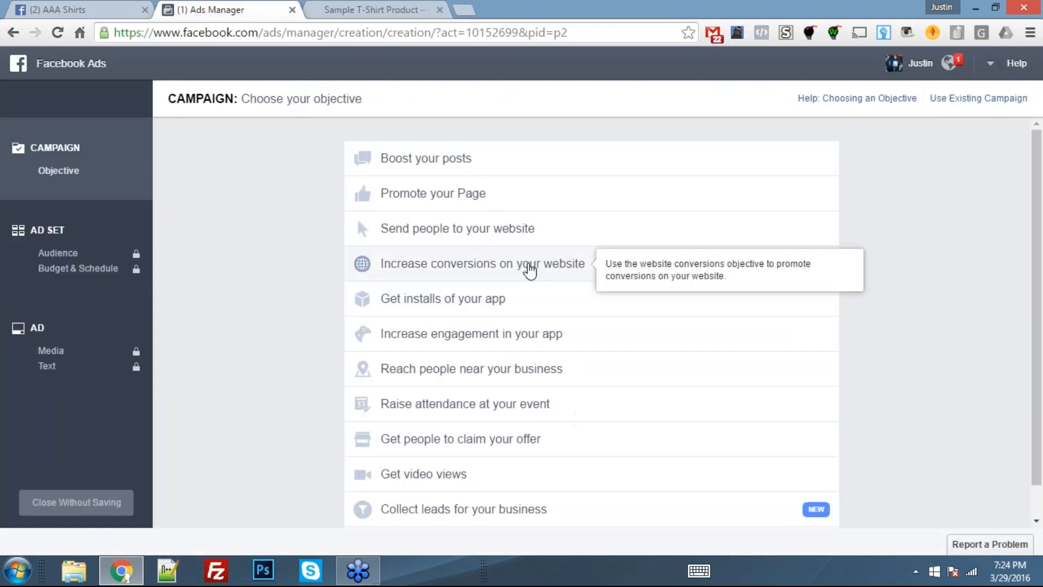
- Choose the objective "Increase conversions on your website" and paste the RN shirt's product address as the URL to promote
{"action": "left_click", "coordinate": [530, 270]}
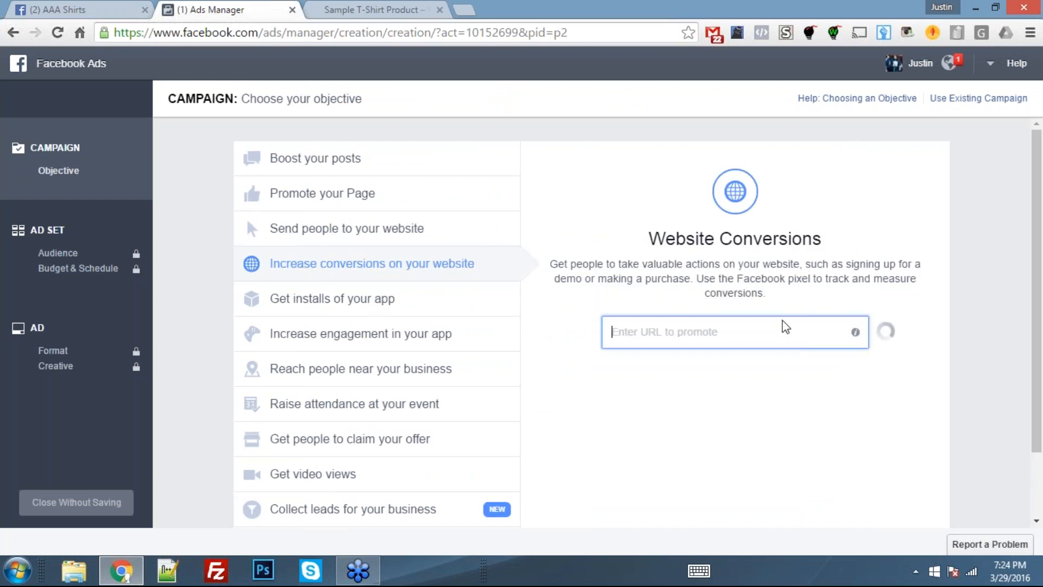
{"action": "key", "text": "ctrl+v"}
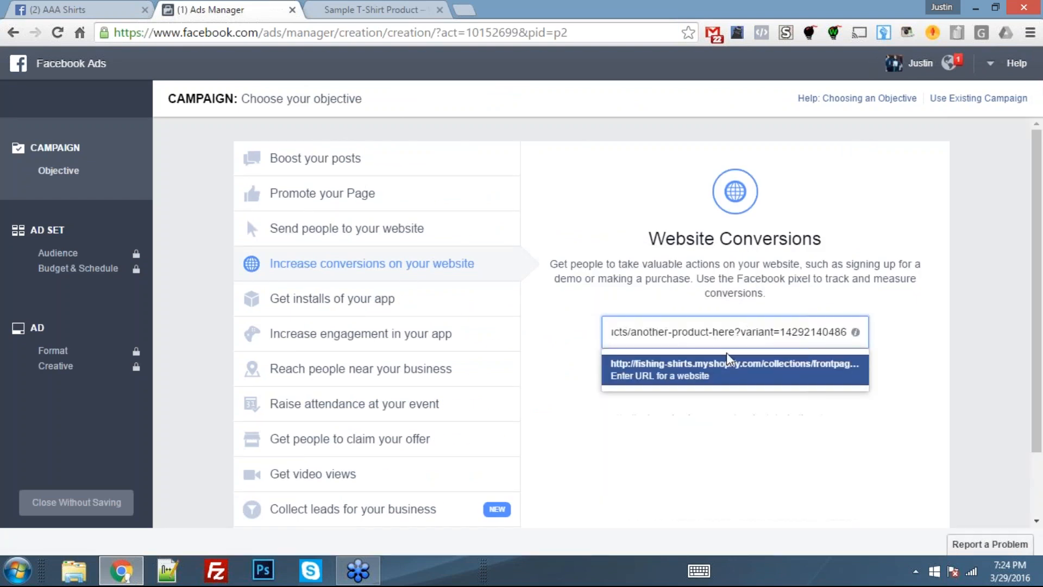
{"action": "left_click", "coordinate": [728, 369]}
{"action": "left_click", "coordinate": [340, 10]}
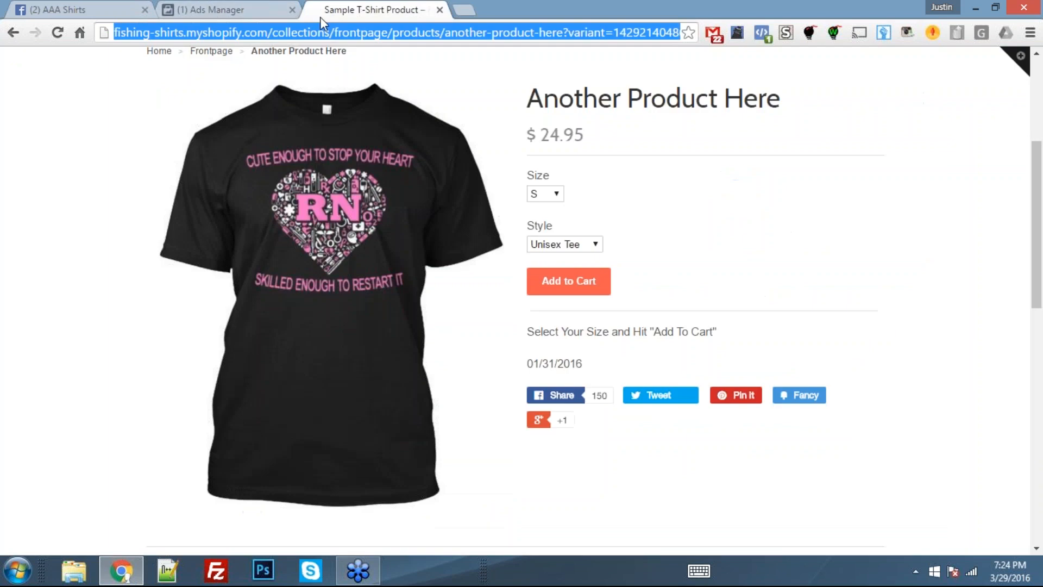
{"action": "left_click", "coordinate": [210, 10]}
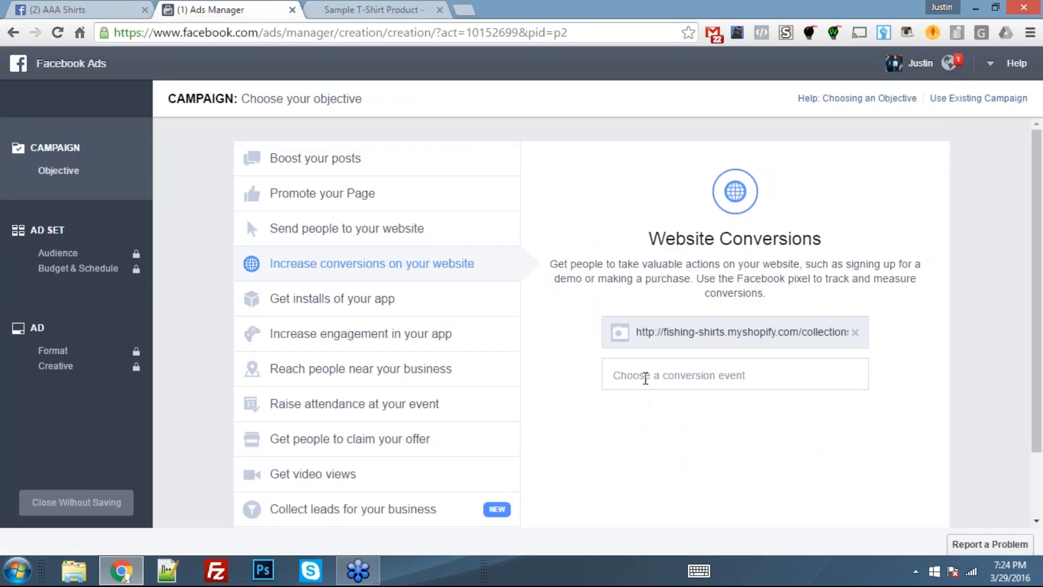
- Choose Purchase as the campaign's conversion event
{"action": "left_click", "coordinate": [645, 378]}
{"action": "type", "text": "Pu"}
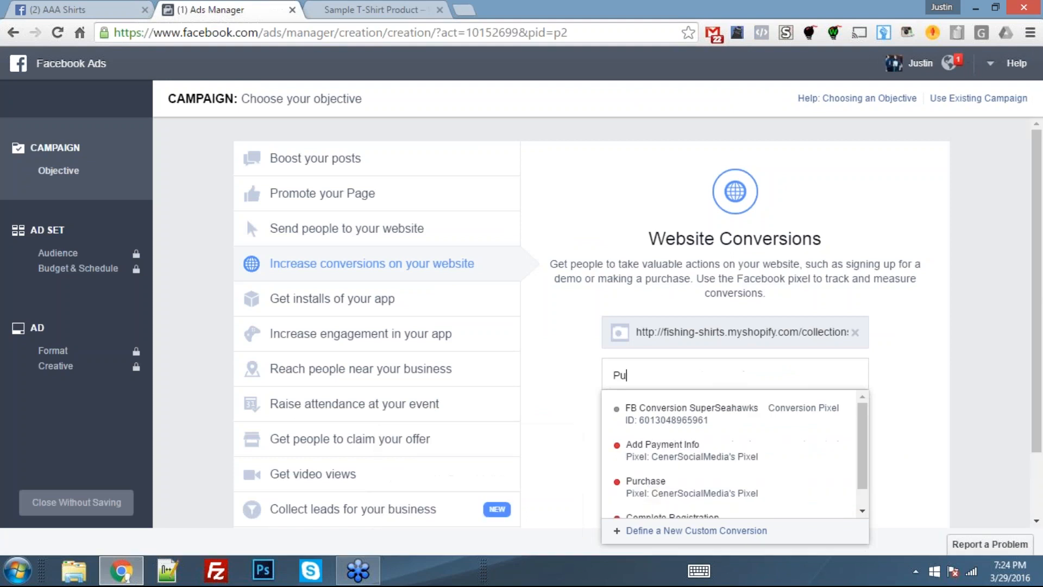
{"action": "type", "text": "rchase"}
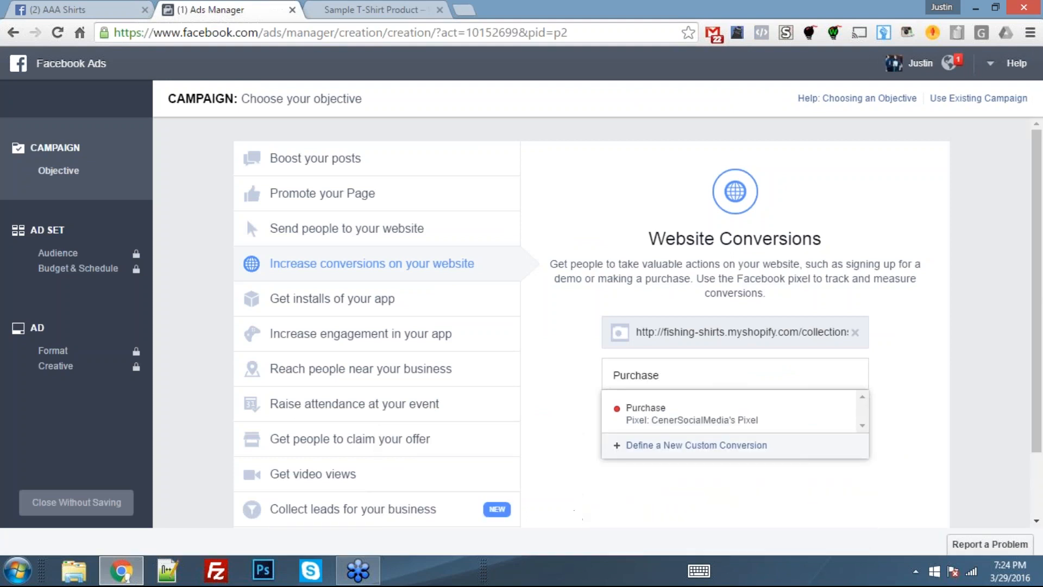
{"action": "left_click", "coordinate": [706, 424]}
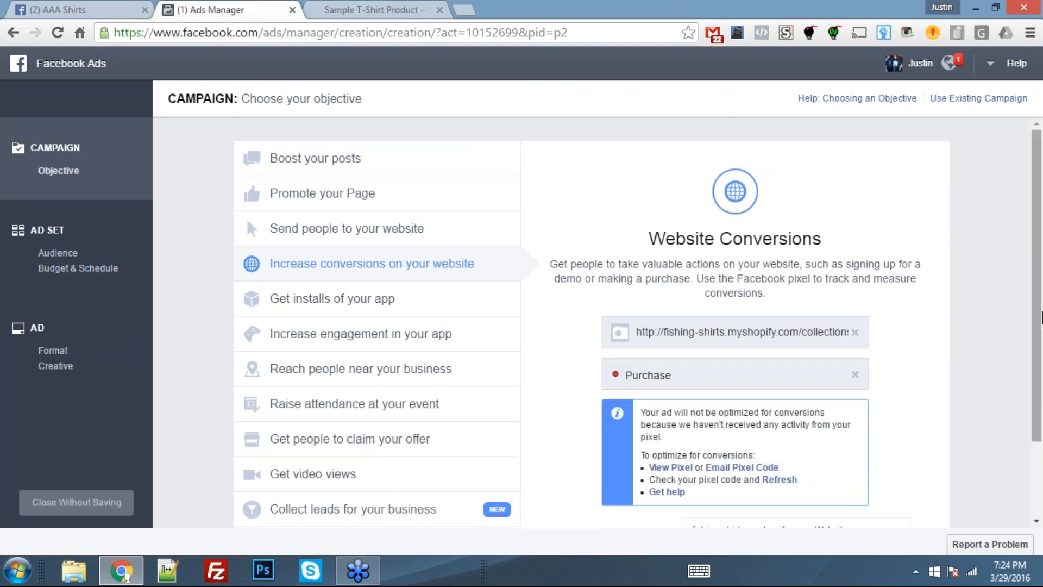
- Replace the default campaign name with "Test W" and continue to the audience and budget settings
{"action": "scroll", "coordinate": [973, 342], "scroll_direction": "down", "scroll_amount": 2}
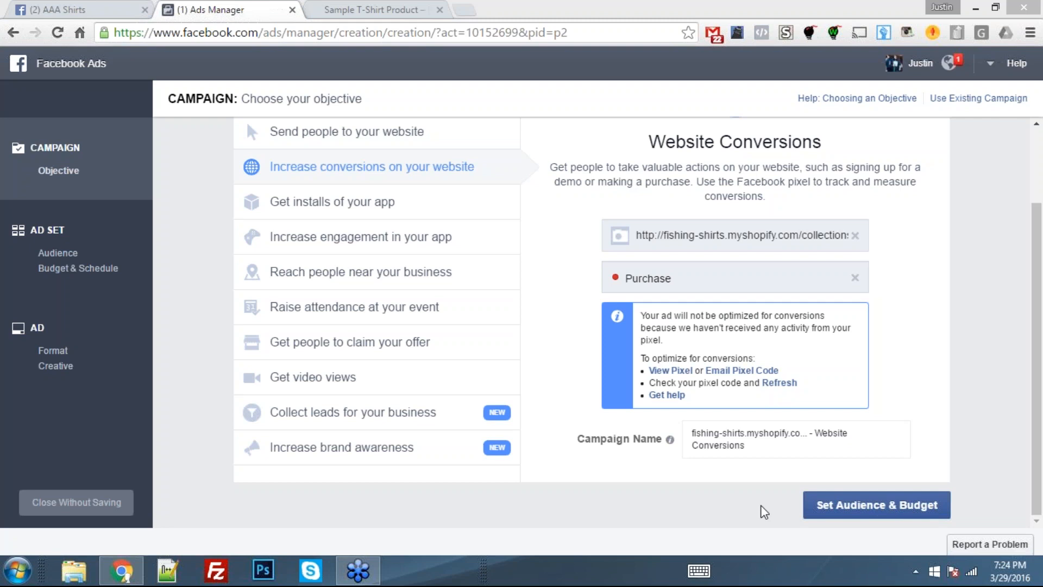
{"action": "triple_click", "coordinate": [734, 439]}
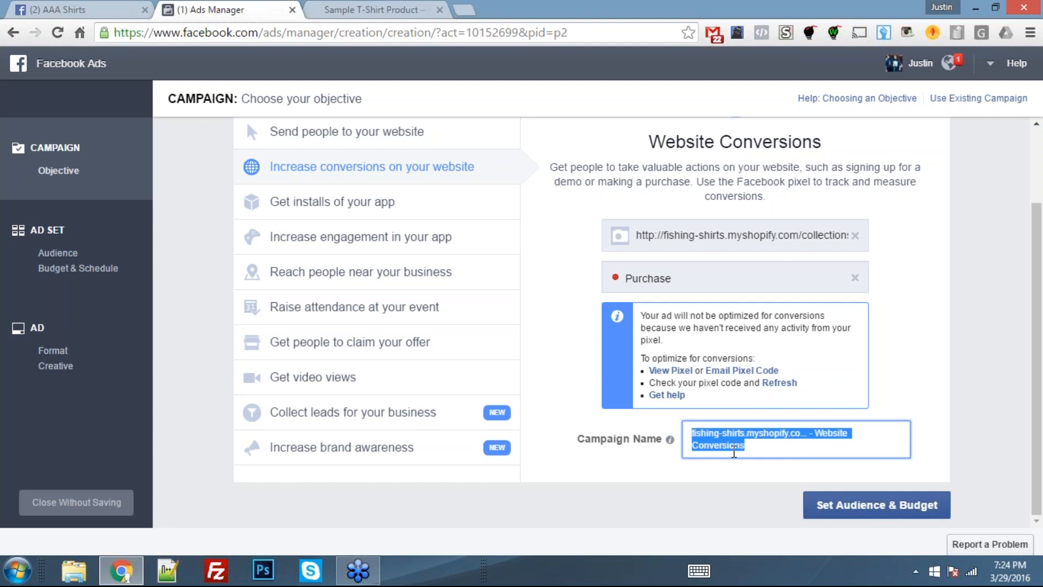
{"action": "type", "text": "Te"}
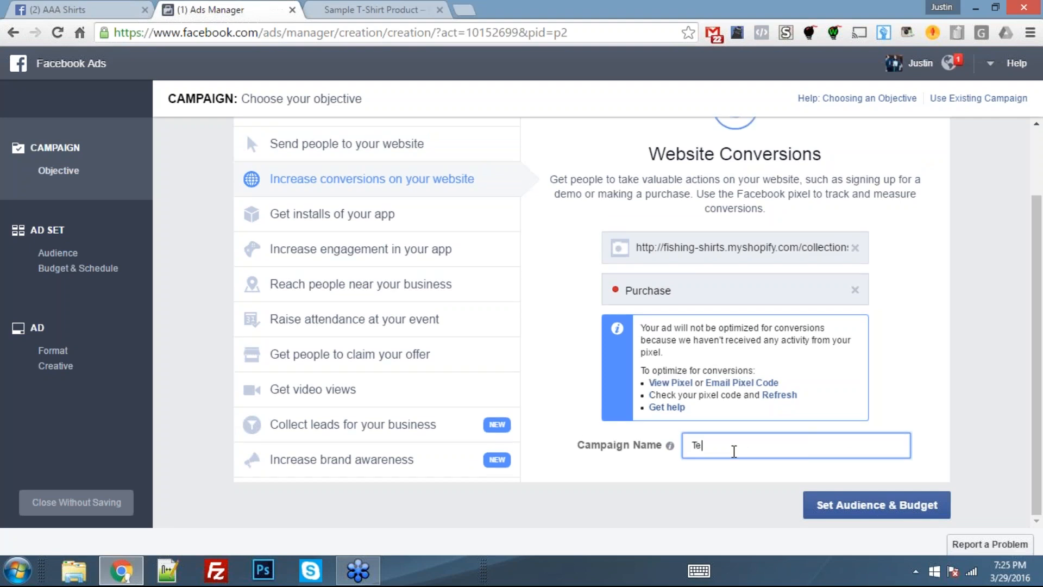
{"action": "type", "text": "st"}
{"action": "key", "text": "BackSpace"}
{"action": "type", "text": "st W"}
{"action": "left_click", "coordinate": [873, 504]}
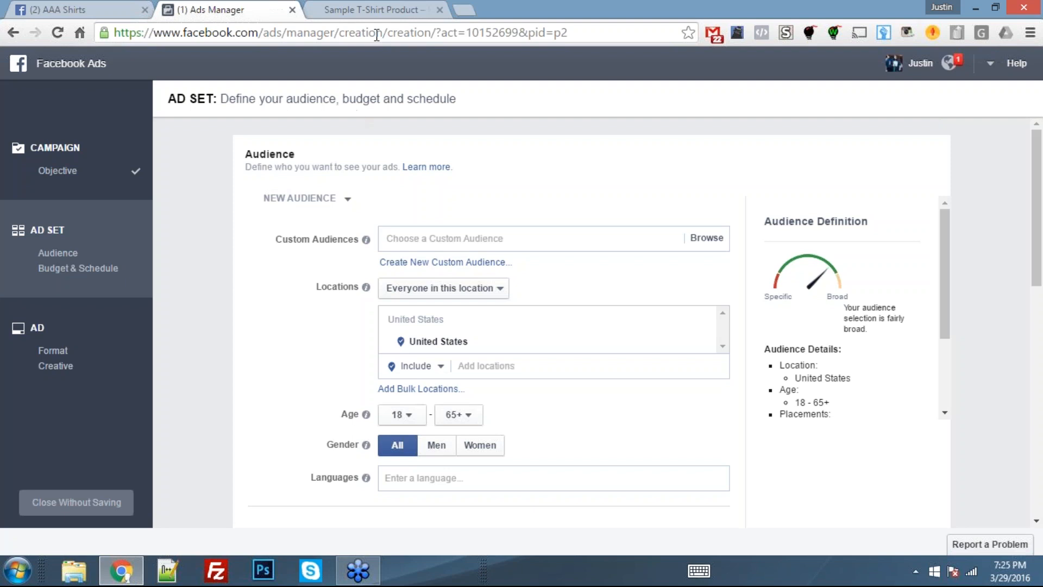
- In the ad set's detailed targeting, open the job title search under the work demographics
{"action": "left_click", "coordinate": [389, 12]}
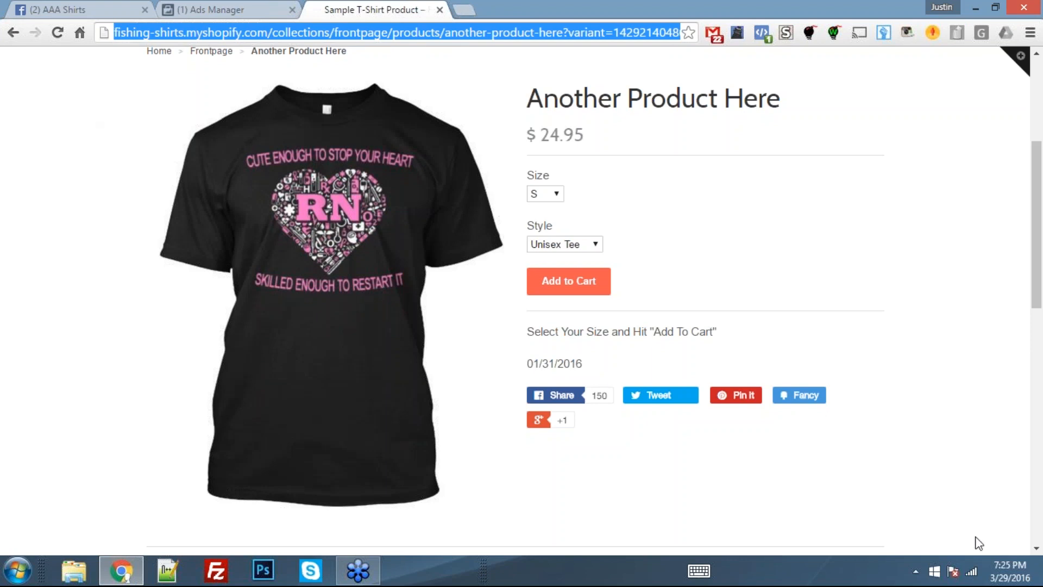
{"action": "left_click", "coordinate": [190, 9]}
{"action": "scroll", "coordinate": [305, 390], "scroll_direction": "down", "scroll_amount": 3}
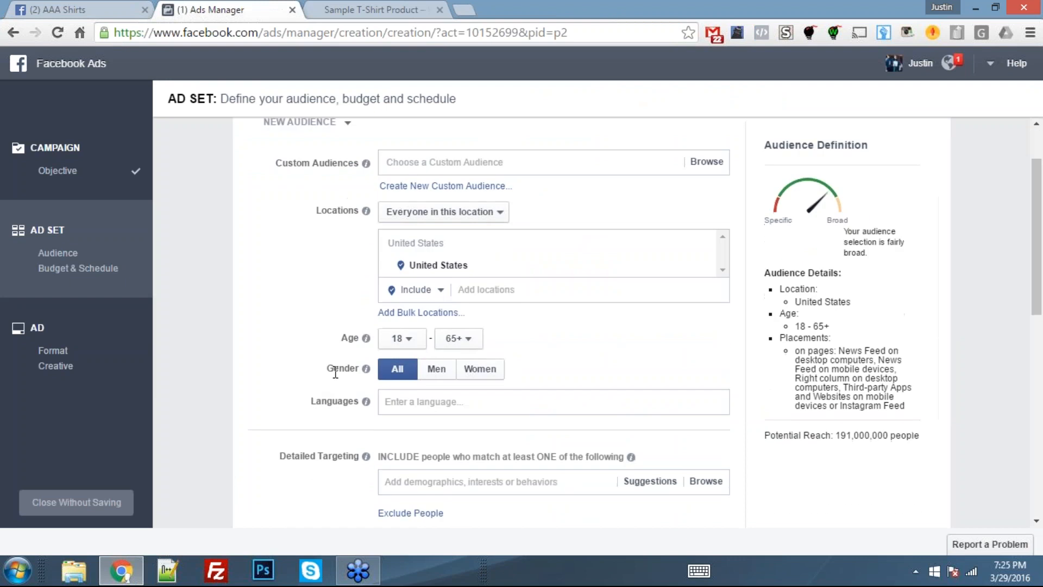
{"action": "scroll", "coordinate": [386, 363], "scroll_direction": "down", "scroll_amount": 3}
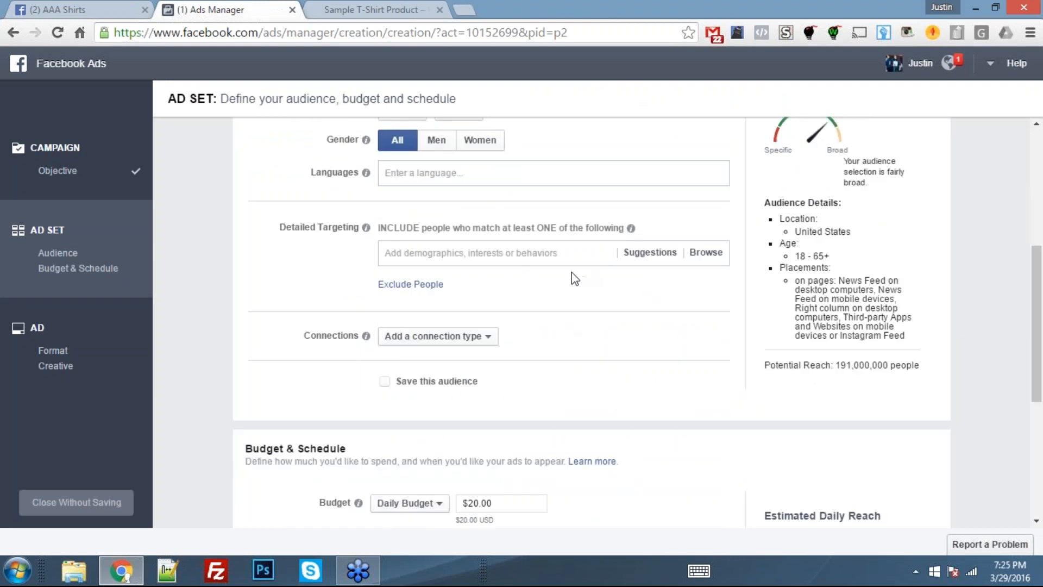
{"action": "left_click", "coordinate": [704, 255]}
{"action": "scroll", "coordinate": [701, 261], "scroll_direction": "up", "scroll_amount": 6}
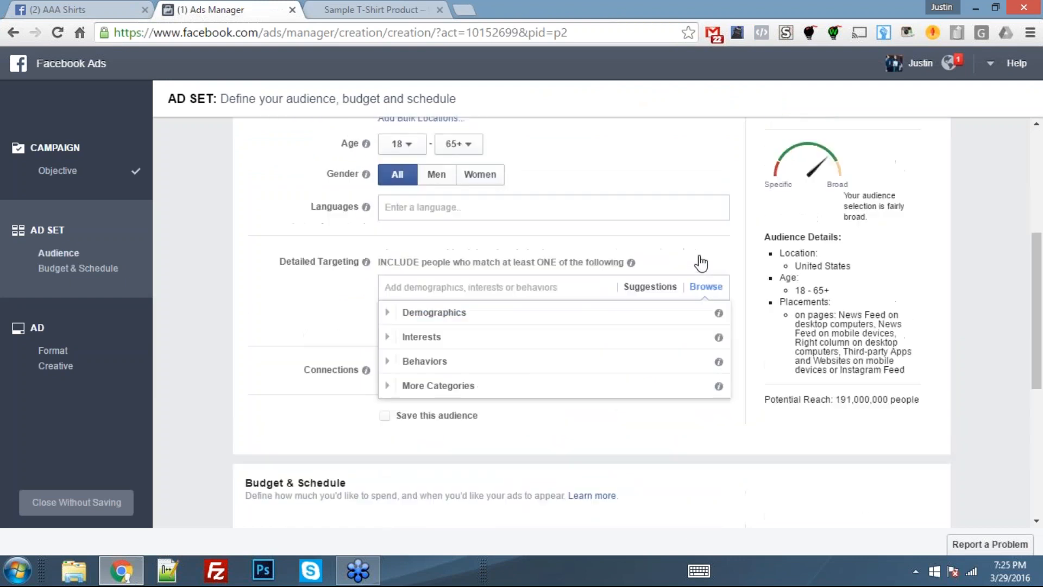
{"action": "scroll", "coordinate": [598, 356], "scroll_direction": "down", "scroll_amount": 7}
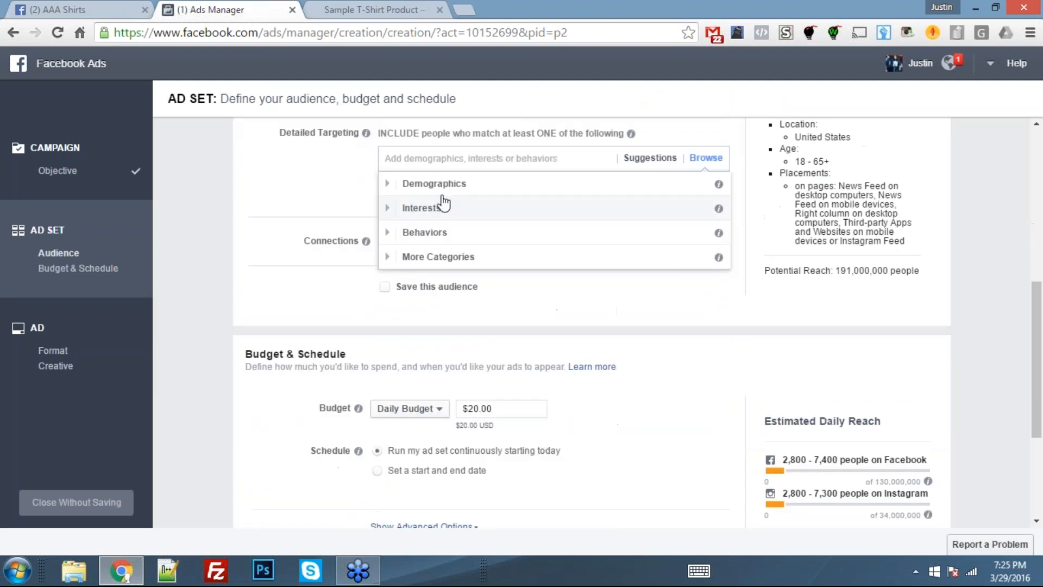
{"action": "left_click", "coordinate": [441, 188]}
{"action": "scroll", "coordinate": [447, 282], "scroll_direction": "down", "scroll_amount": 2}
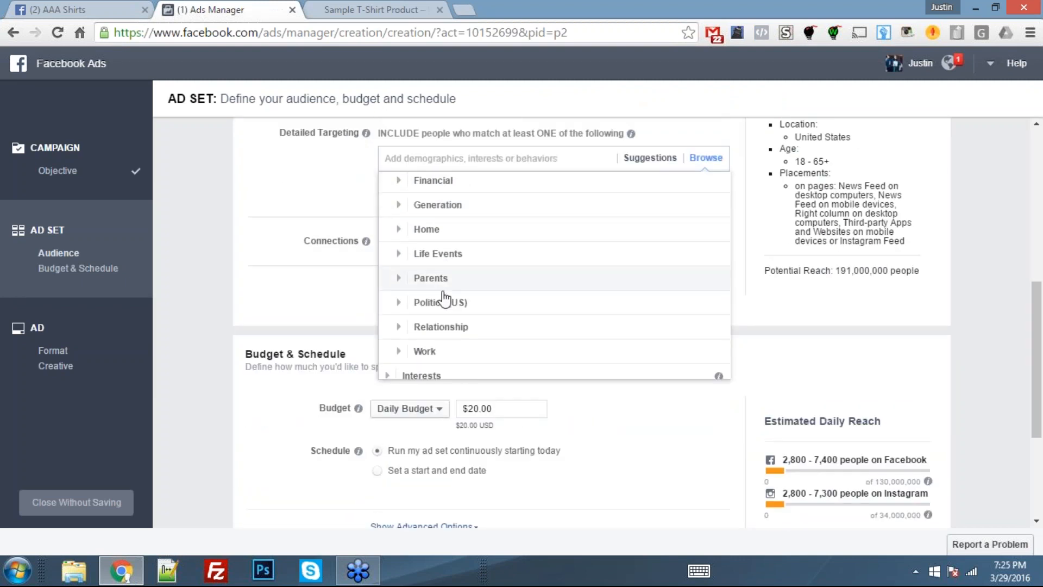
{"action": "left_click", "coordinate": [424, 352]}
{"action": "scroll", "coordinate": [445, 305], "scroll_direction": "down", "scroll_amount": 4}
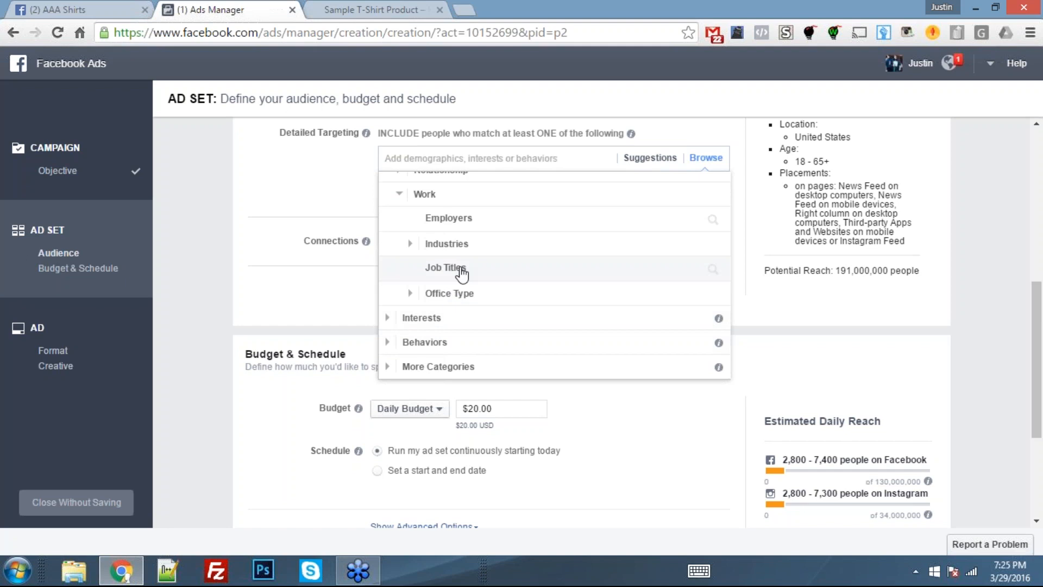
{"action": "left_click", "coordinate": [456, 269]}
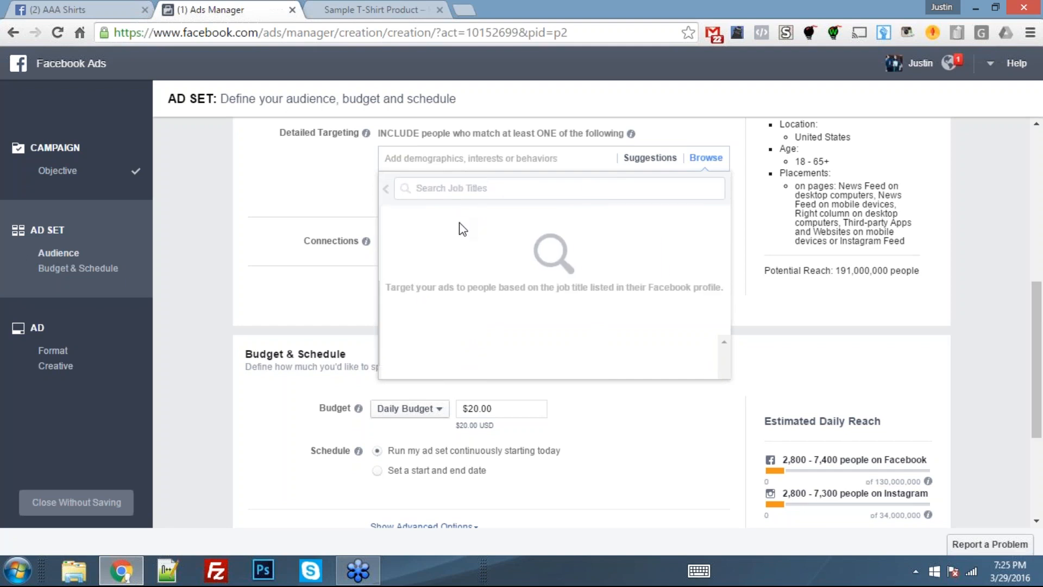
- Search for "Nurse" and add the job titles Nurse Practitioner, Nurse Manager, Nurse anesthetist, Nurse Consultant, Nurse educator, Nurse's Assistant and Nursemaid
{"action": "type", "text": "Nurse"}
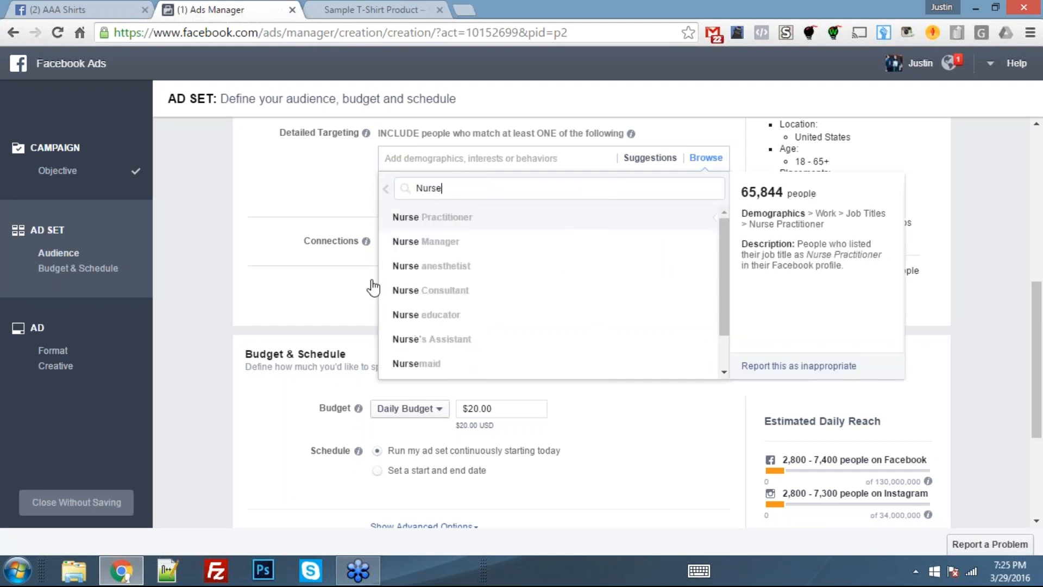
{"action": "left_click", "coordinate": [434, 220]}
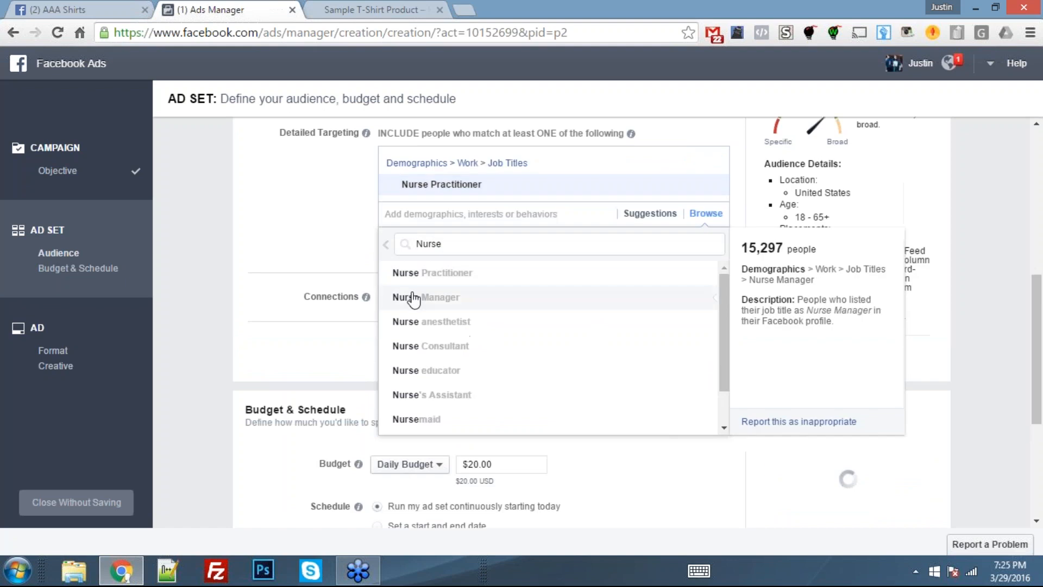
{"action": "left_click", "coordinate": [414, 299]}
{"action": "left_click", "coordinate": [414, 348]}
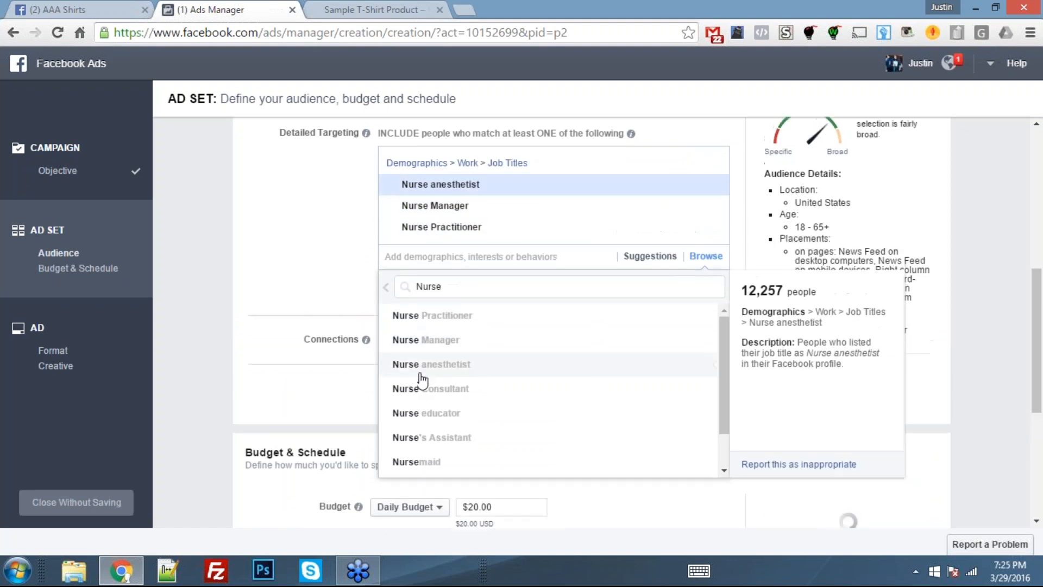
{"action": "left_click", "coordinate": [416, 391]}
{"action": "left_click", "coordinate": [412, 438]}
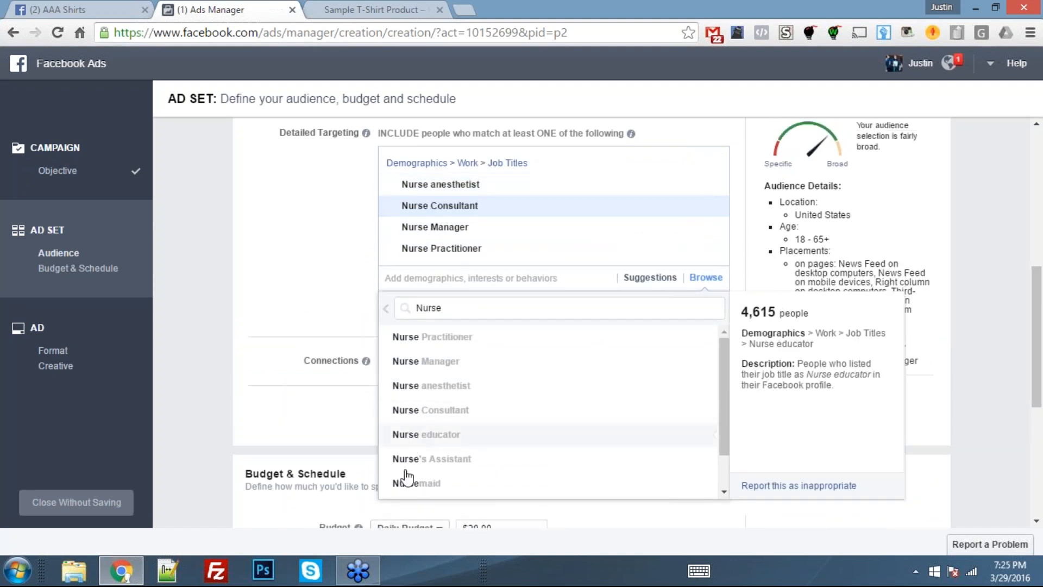
{"action": "left_click", "coordinate": [402, 489]}
{"action": "left_click", "coordinate": [405, 518]}
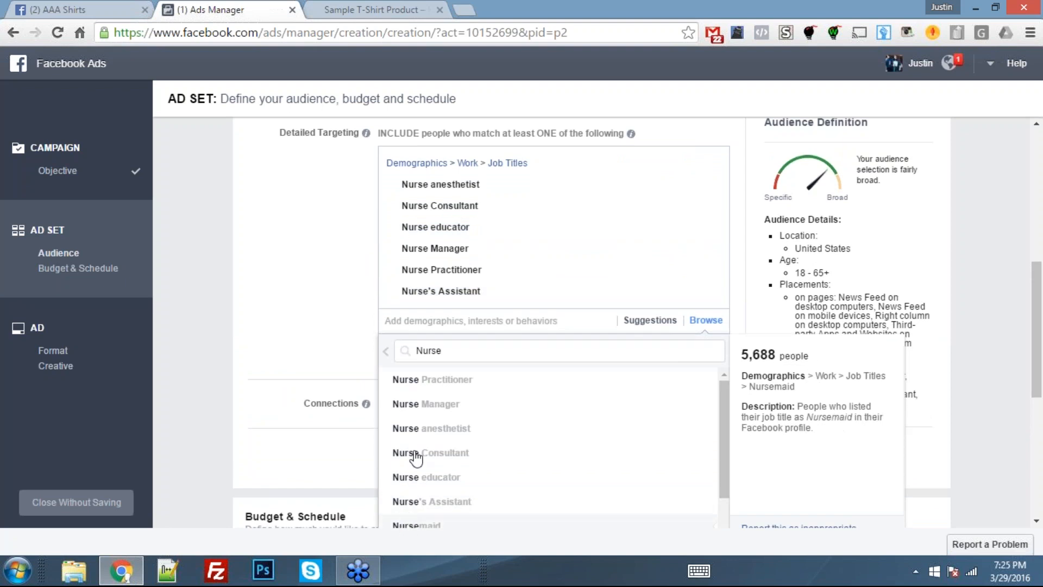
- Search for "Registered Nurse" and add the job titles Registered Nurse, Registered Nurse (RN), Registered Nurse Supervisor and Registered Practical Nurse to the targeting
{"action": "double_click", "coordinate": [428, 371]}
{"action": "type", "text": "R"}
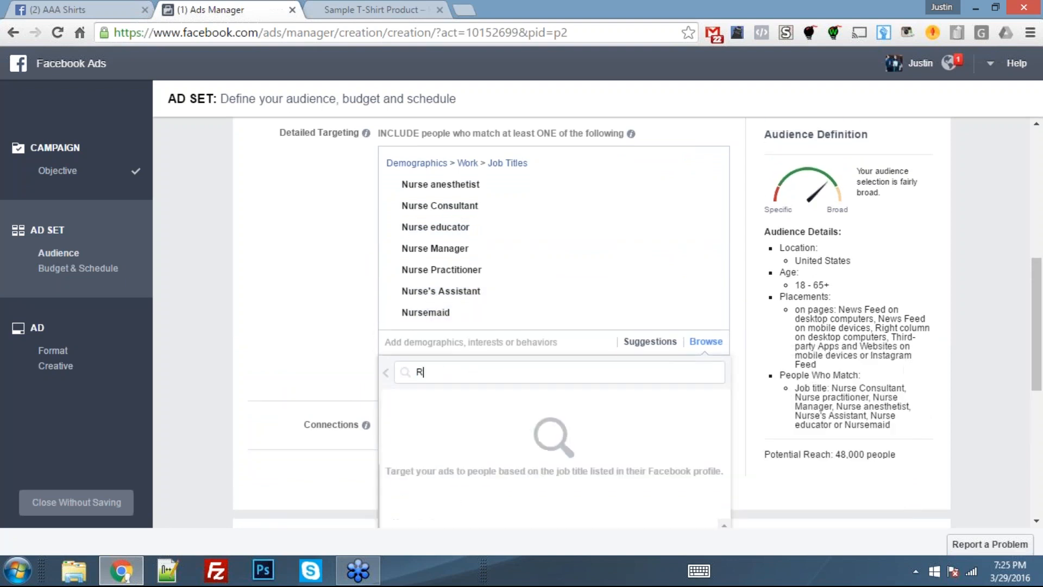
{"action": "type", "text": "egistered Nurse"}
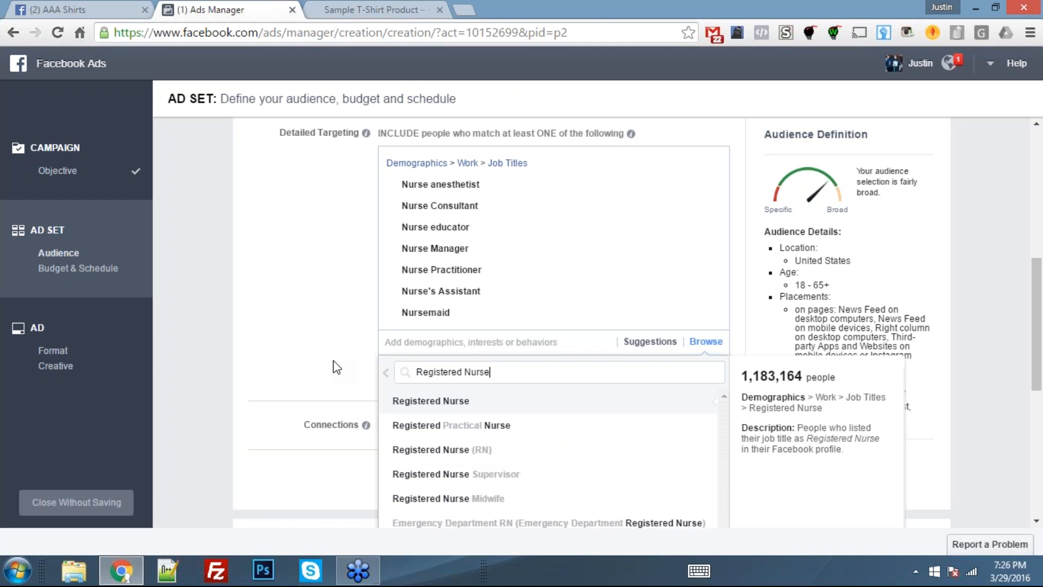
{"action": "left_click", "coordinate": [485, 405]}
{"action": "left_click", "coordinate": [450, 458]}
{"action": "left_click", "coordinate": [445, 481]}
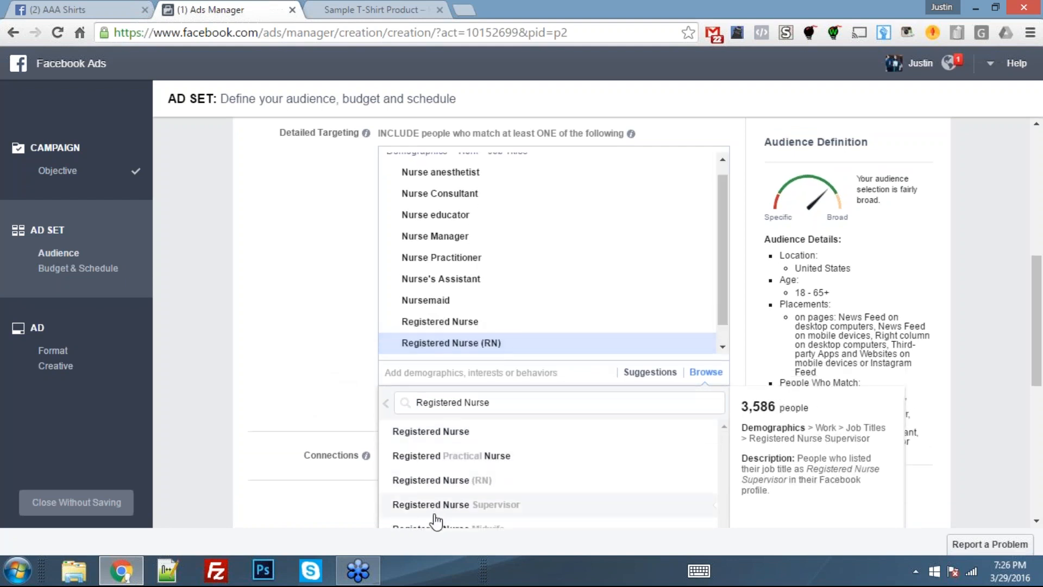
{"action": "left_click", "coordinate": [435, 505]}
{"action": "left_click", "coordinate": [924, 388]}
{"action": "scroll", "coordinate": [924, 388], "scroll_direction": "down", "scroll_amount": 2}
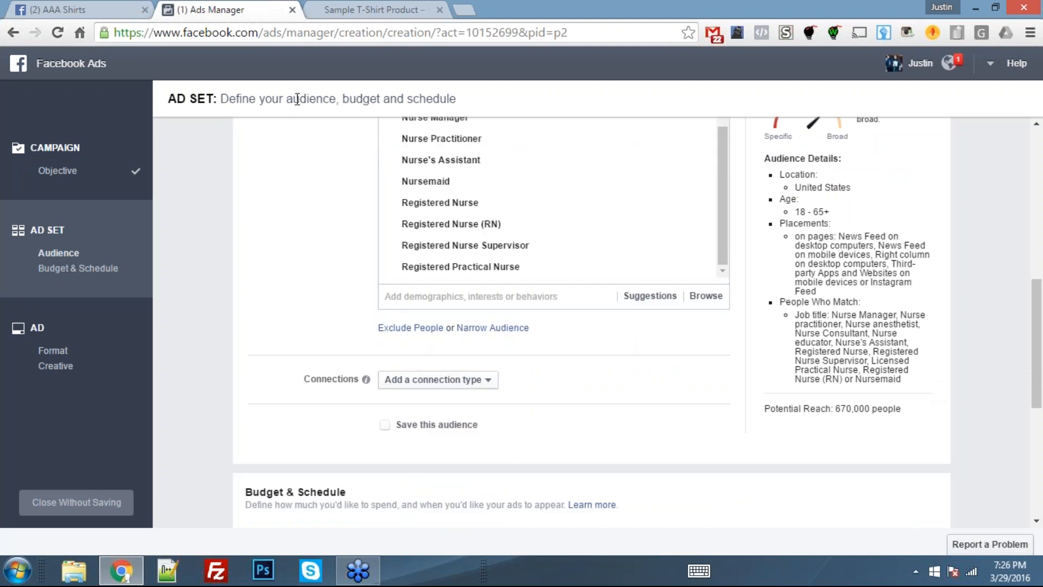
- Compare the RN shirt's product page with the selected nurse job titles and the audience's potential reach
{"action": "left_click", "coordinate": [366, 6]}
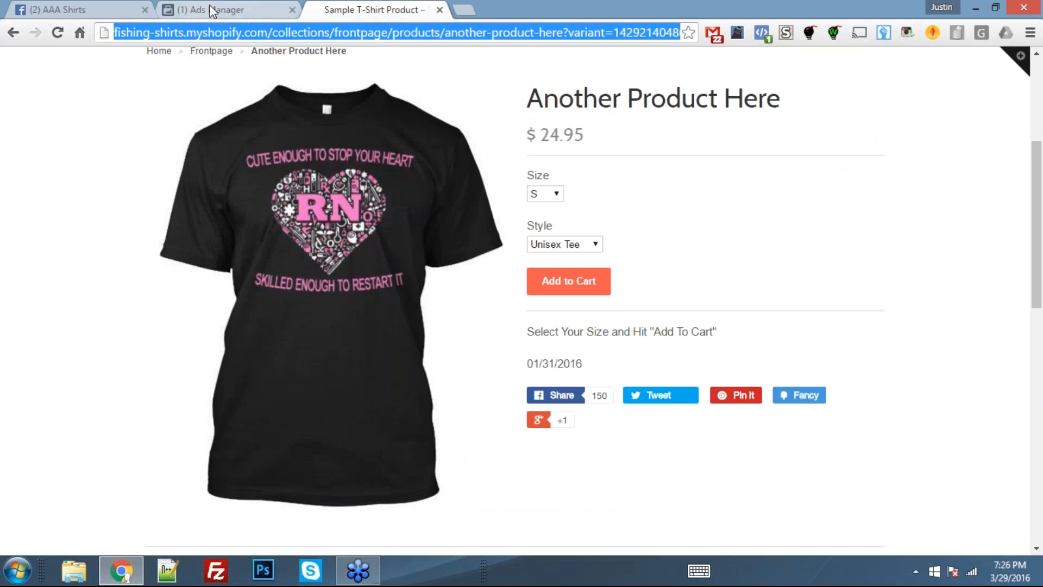
{"action": "left_click", "coordinate": [184, 8]}
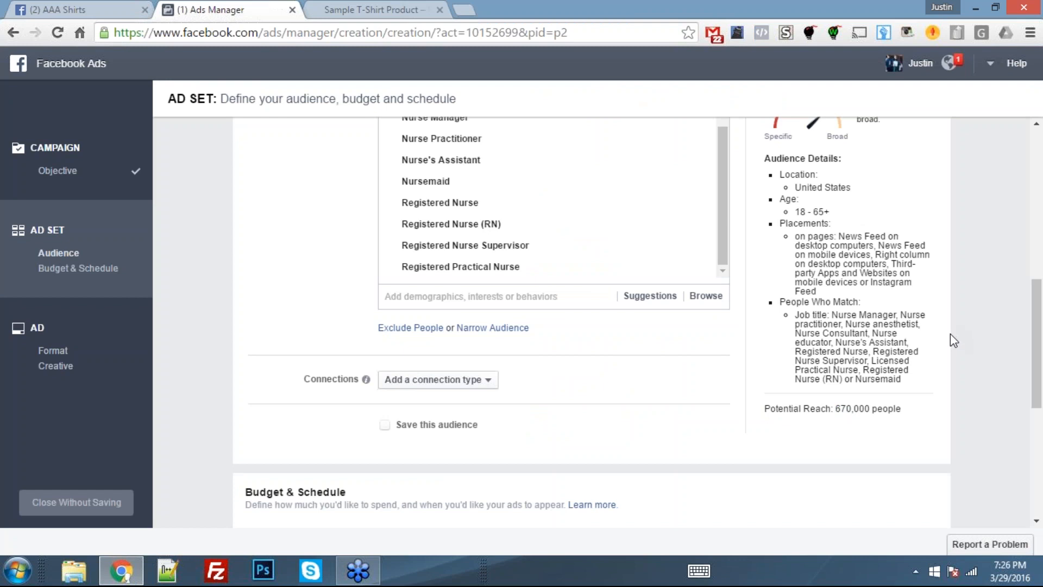
{"action": "left_click", "coordinate": [330, 13]}
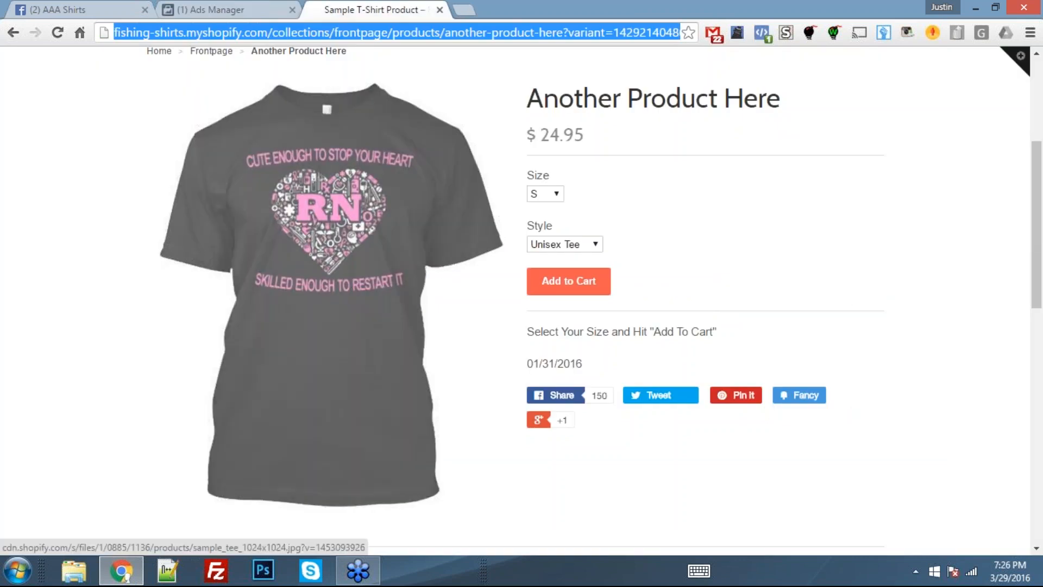
{"action": "left_click", "coordinate": [202, 14]}
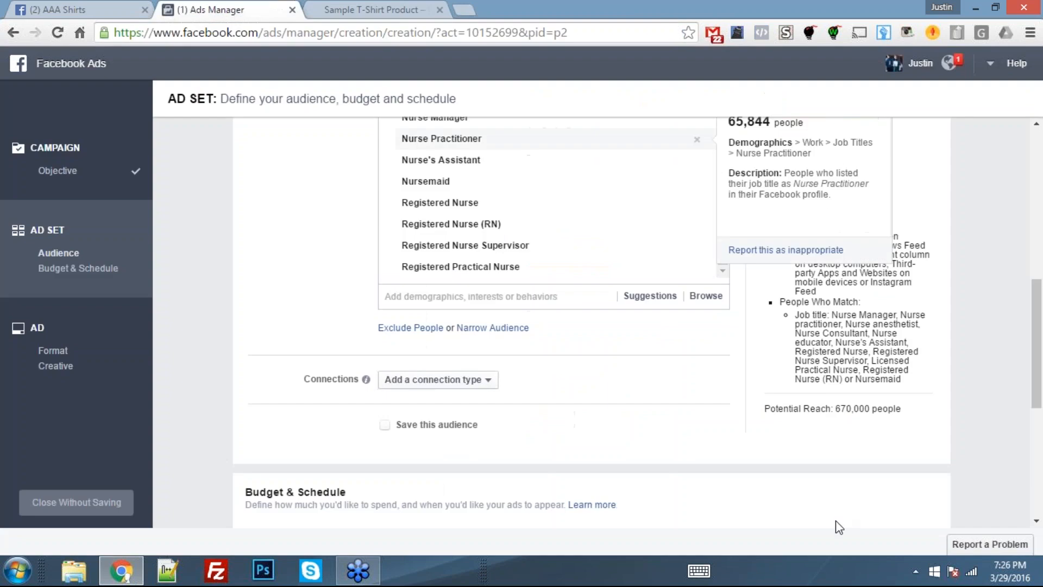
{"action": "left_click_drag", "start_coordinate": [810, 302], "coordinate": [880, 354]}
{"action": "left_click", "coordinate": [833, 381]}
{"action": "left_click", "coordinate": [880, 354]}
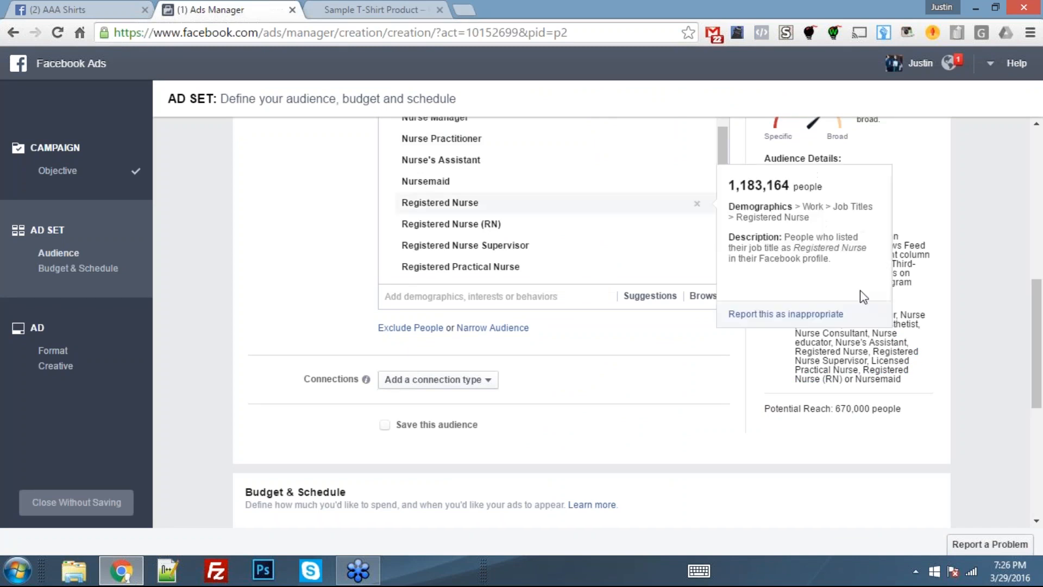
{"action": "scroll", "coordinate": [864, 296], "scroll_direction": "up", "scroll_amount": 2}
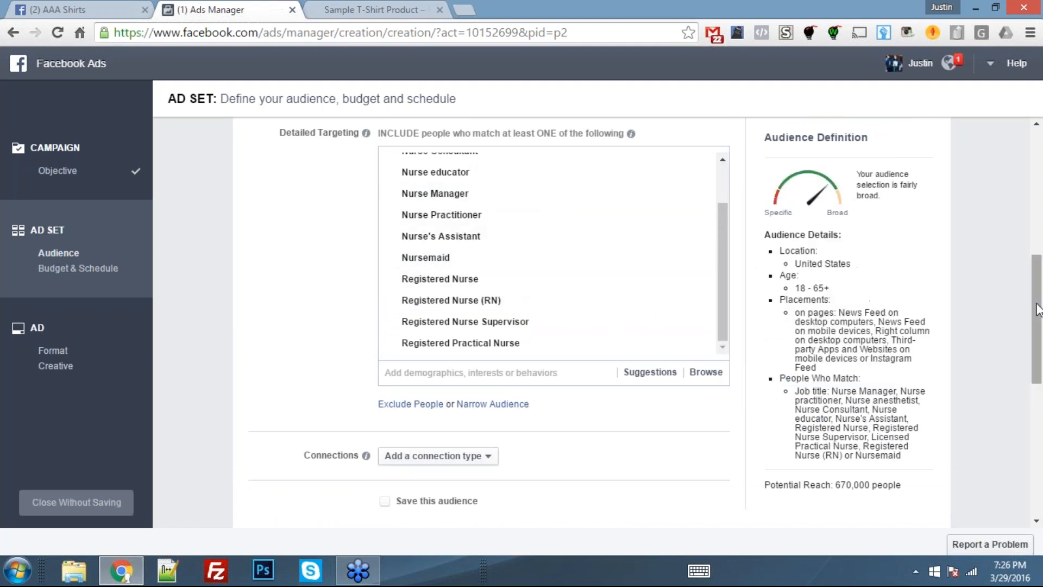
- Set the ad set's daily budget to $5.00 and continue to the ad creative
{"action": "scroll", "coordinate": [922, 359], "scroll_direction": "down", "scroll_amount": 7}
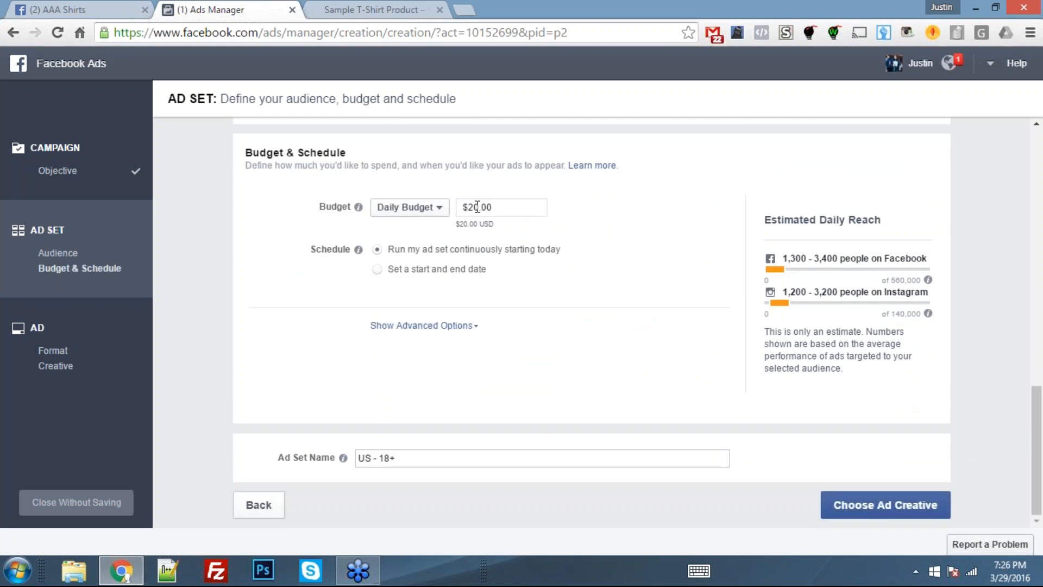
{"action": "left_click_drag", "start_coordinate": [478, 206], "coordinate": [403, 186]}
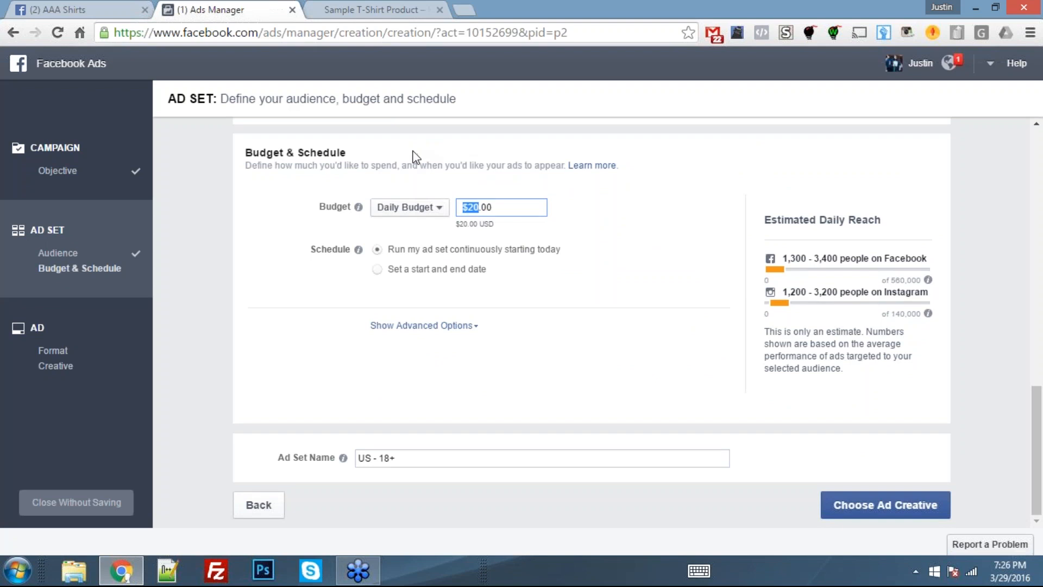
{"action": "type", "text": "5"}
{"action": "left_click", "coordinate": [710, 305]}
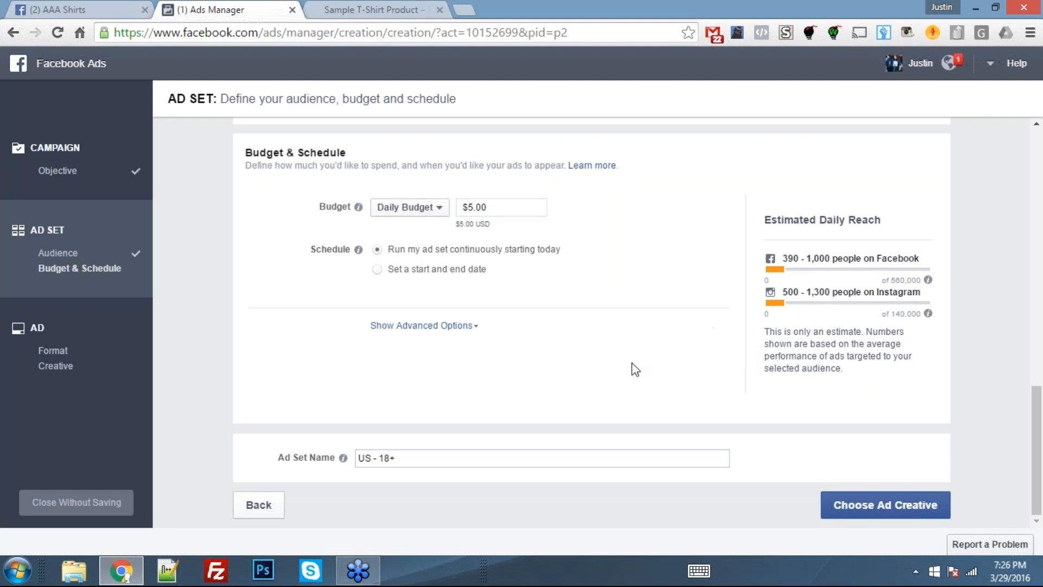
{"action": "left_click", "coordinate": [858, 513]}
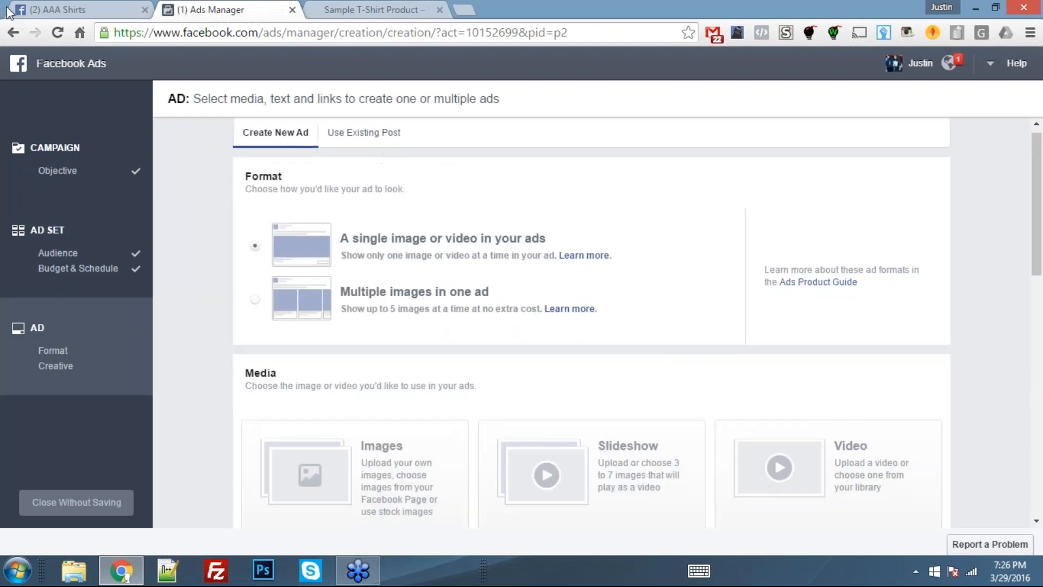
- Check the published nurse post on the AAA Shirts page and set the ad to use an existing post
{"action": "left_click", "coordinate": [52, 9]}
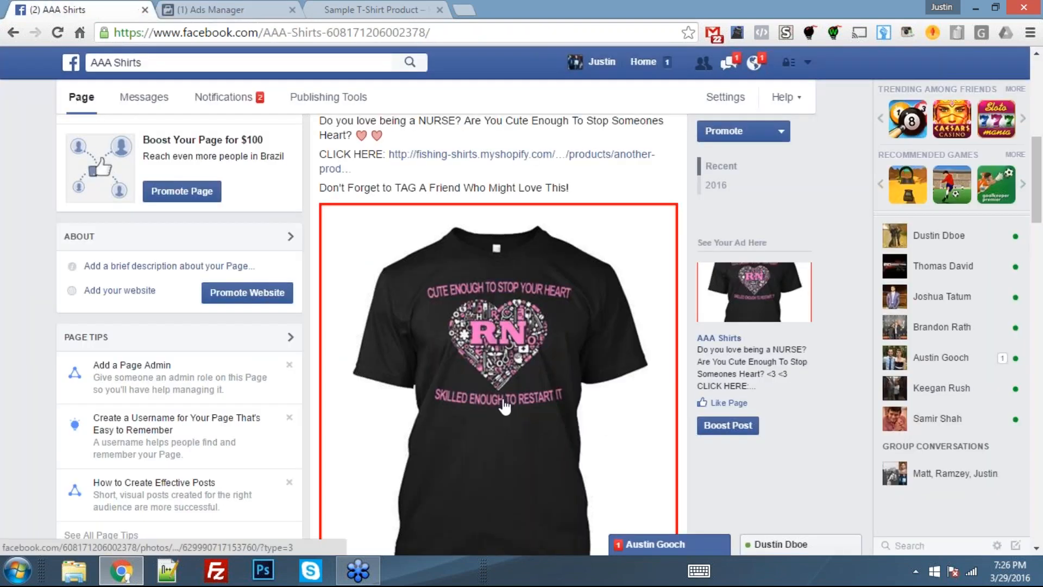
{"action": "scroll", "coordinate": [506, 405], "scroll_direction": "up", "scroll_amount": 4}
{"action": "scroll", "coordinate": [471, 381], "scroll_direction": "down", "scroll_amount": 2}
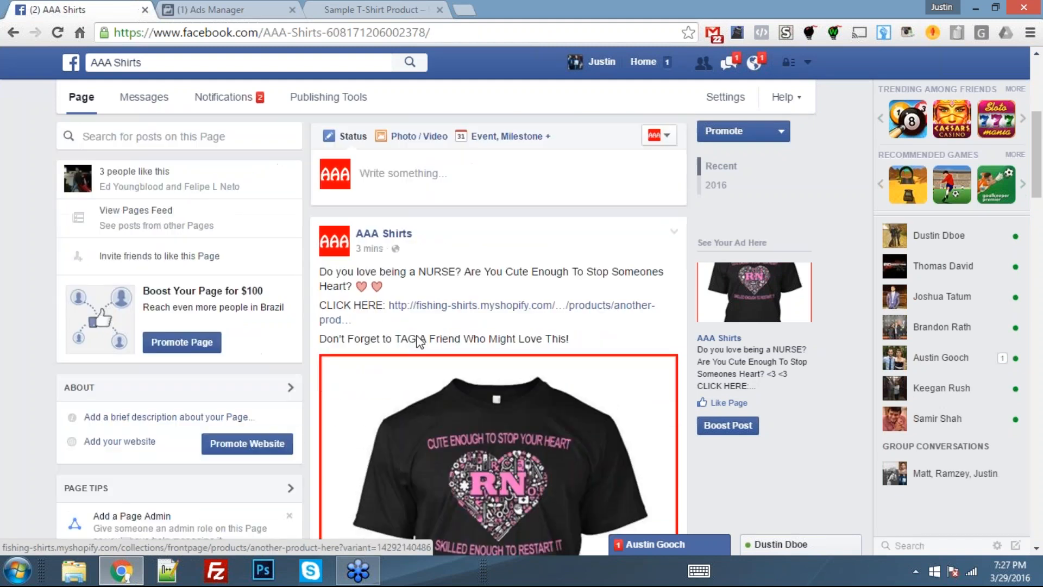
{"action": "left_click", "coordinate": [239, 9]}
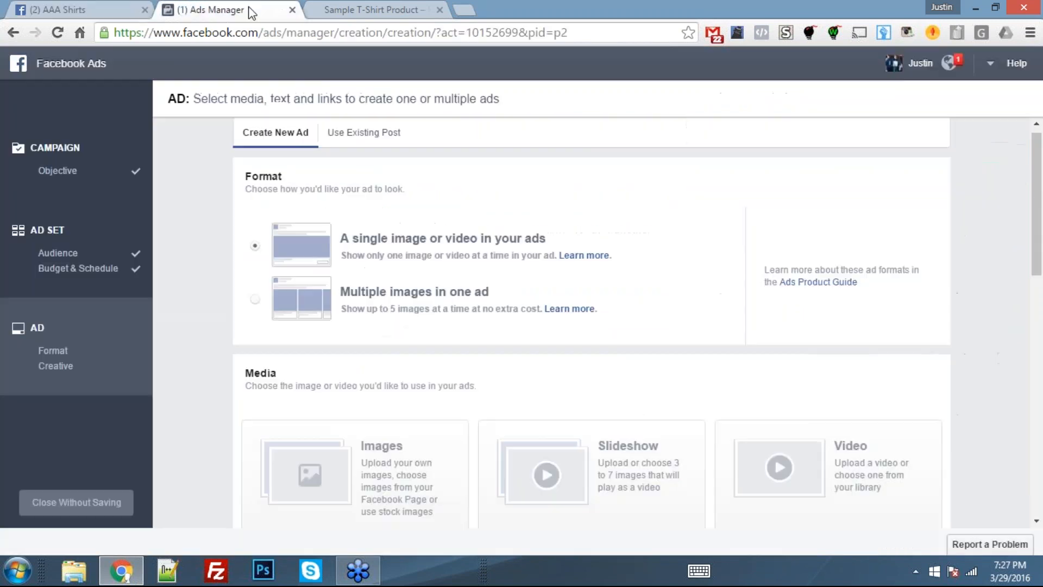
{"action": "left_click", "coordinate": [349, 143]}
- Connect the AAA Shirts page to the ad and use its "Do you love being a NURSE?" timeline photo post
{"action": "left_click", "coordinate": [28, 11]}
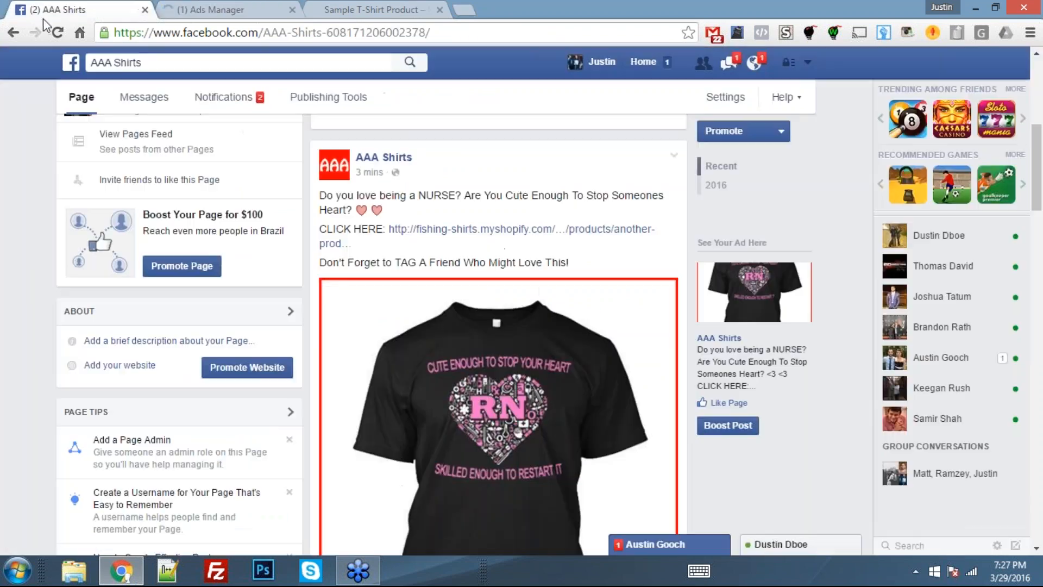
{"action": "scroll", "coordinate": [137, 249], "scroll_direction": "up", "scroll_amount": 3}
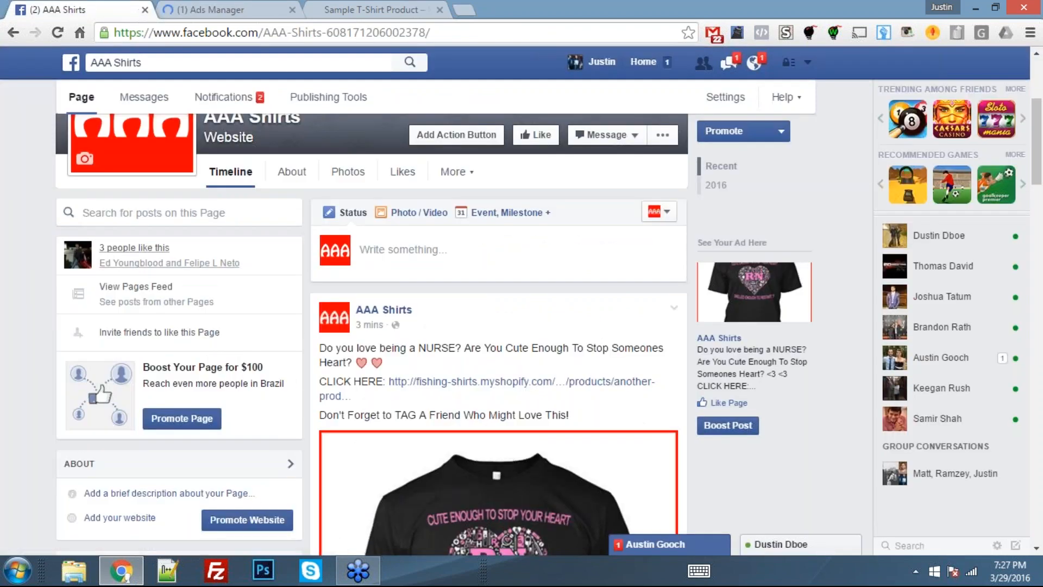
{"action": "scroll", "coordinate": [144, 253], "scroll_direction": "up", "scroll_amount": 2}
{"action": "left_click", "coordinate": [258, 11]}
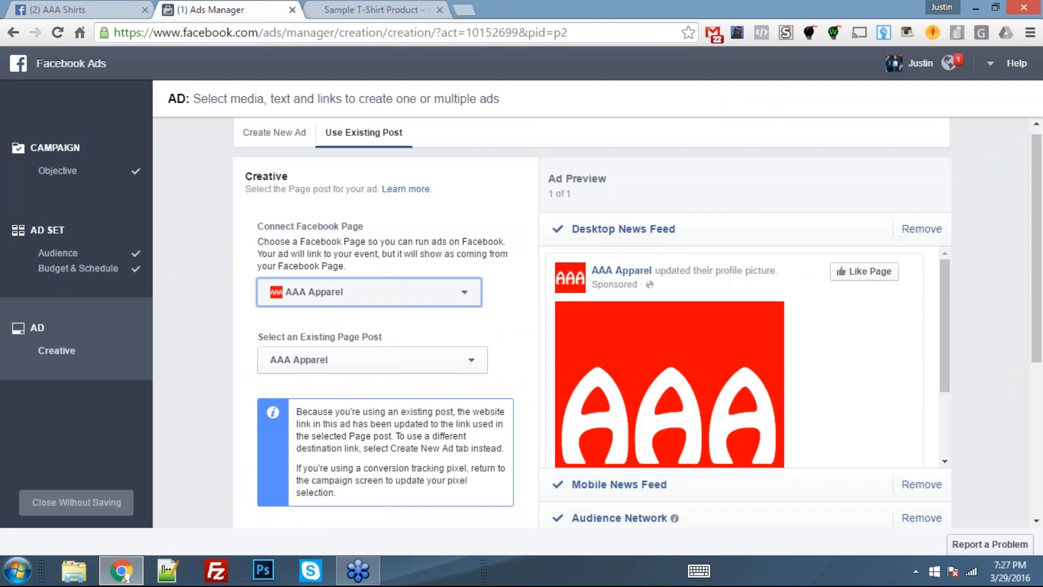
{"action": "left_click", "coordinate": [327, 301]}
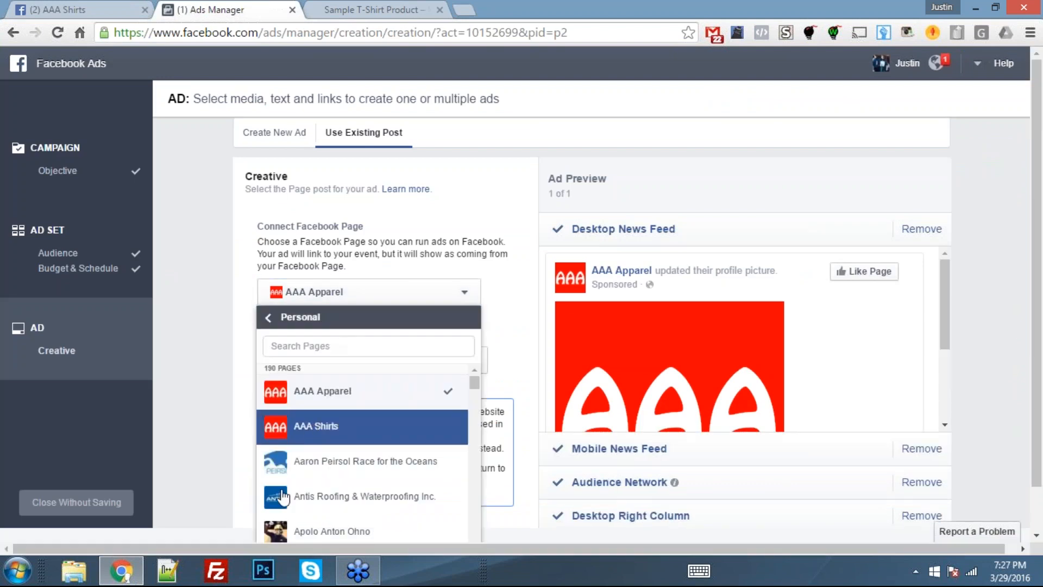
{"action": "left_click", "coordinate": [312, 428]}
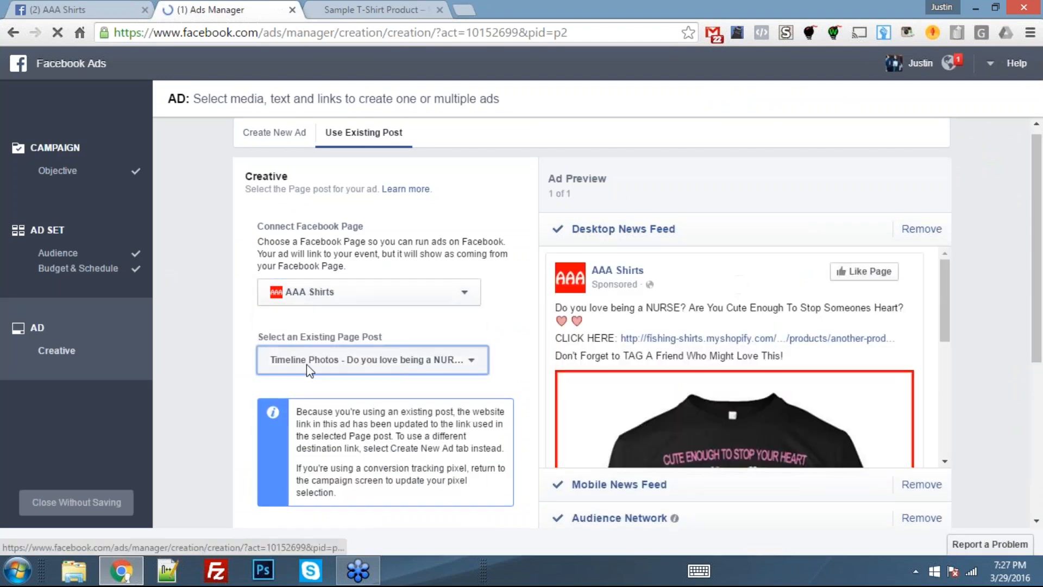
{"action": "left_click", "coordinate": [372, 360]}
{"action": "left_click", "coordinate": [402, 187]}
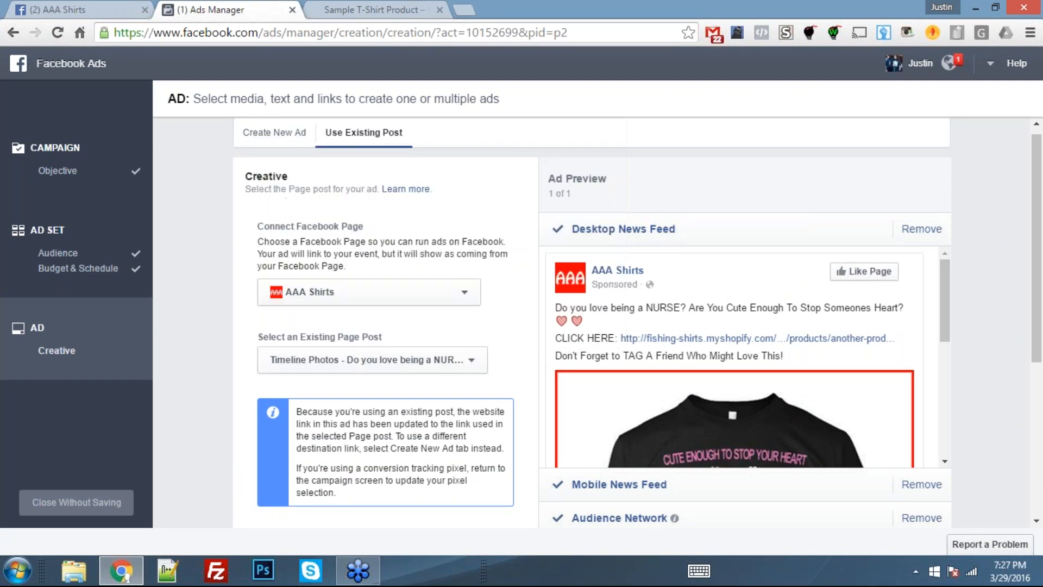
- Preview the nurse ad as it appears in the Mobile News Feed
{"action": "scroll", "coordinate": [980, 373], "scroll_direction": "down", "scroll_amount": 2}
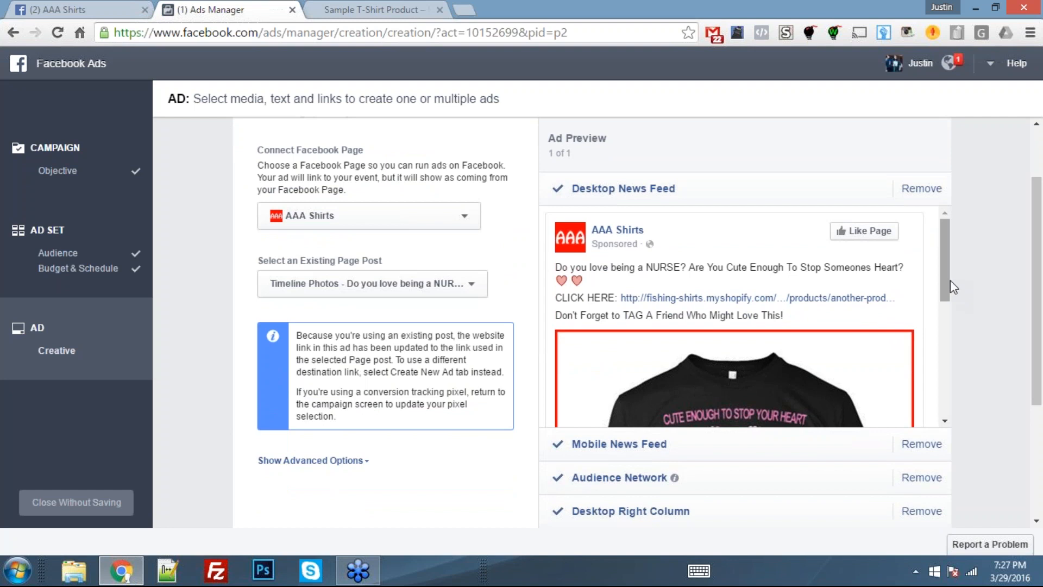
{"action": "scroll", "coordinate": [949, 278], "scroll_direction": "down", "scroll_amount": 5}
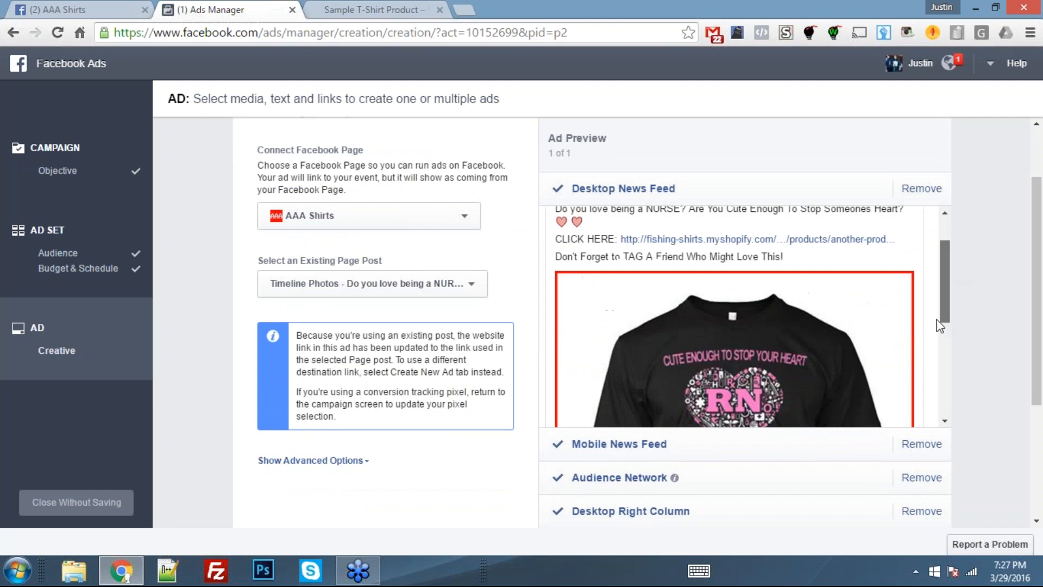
{"action": "left_click", "coordinate": [783, 453]}
{"action": "left_click_drag", "start_coordinate": [947, 288], "coordinate": [925, 353]}
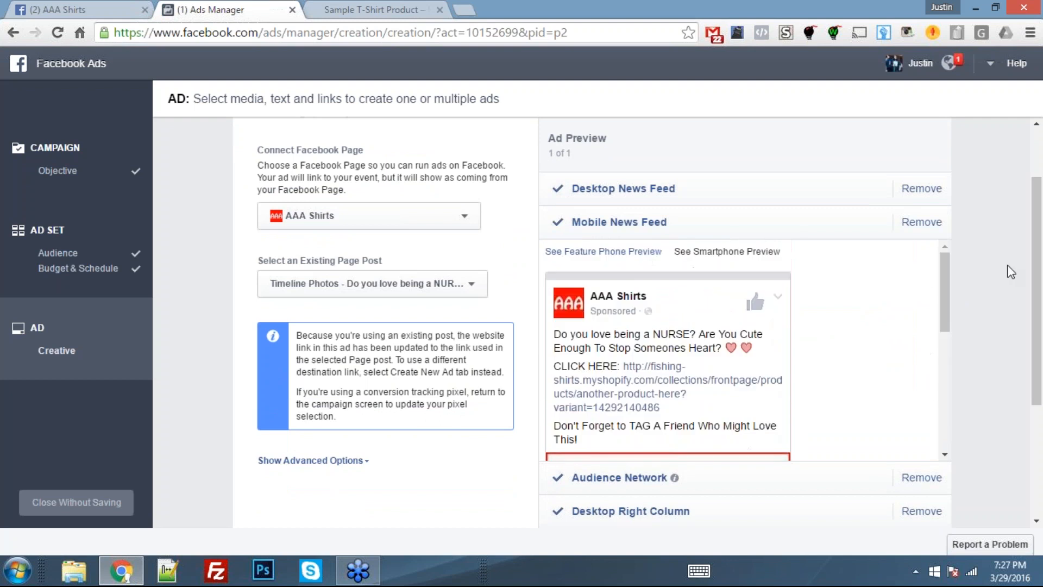
- Remove the Desktop Right Column and Audience Network placements from the ad, leaving the desktop and mobile news feeds
{"action": "scroll", "coordinate": [1003, 273], "scroll_direction": "down", "scroll_amount": 3}
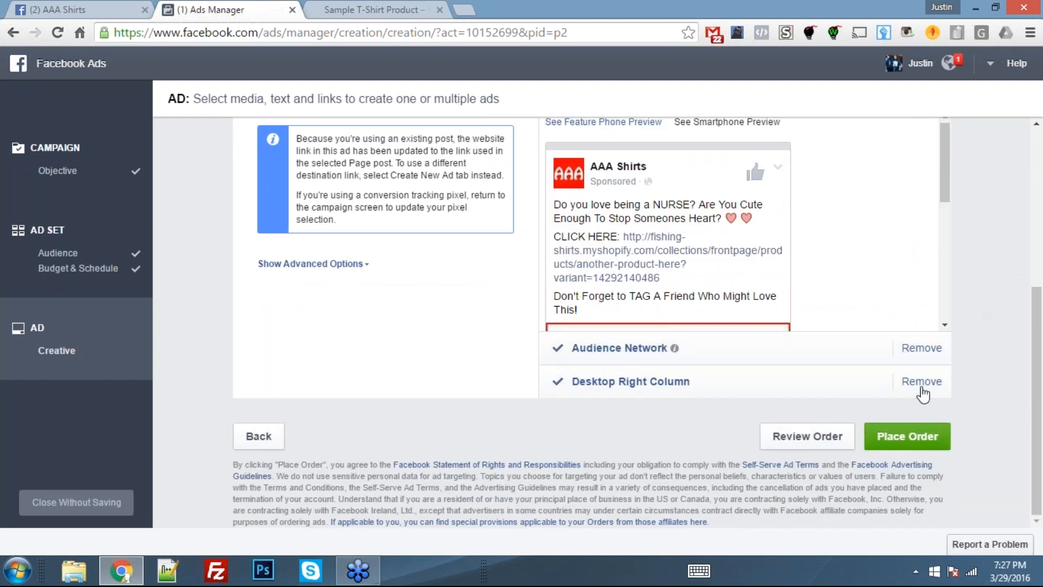
{"action": "left_click", "coordinate": [922, 383]}
{"action": "left_click", "coordinate": [922, 348]}
{"action": "scroll", "coordinate": [997, 341], "scroll_direction": "up", "scroll_amount": 2}
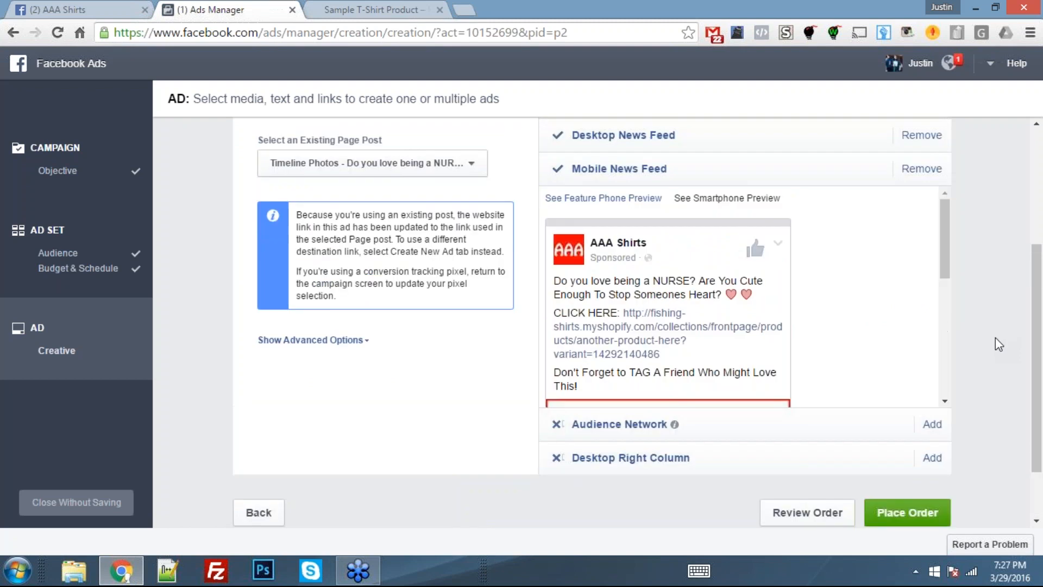
{"action": "scroll", "coordinate": [995, 337], "scroll_direction": "up", "scroll_amount": 2}
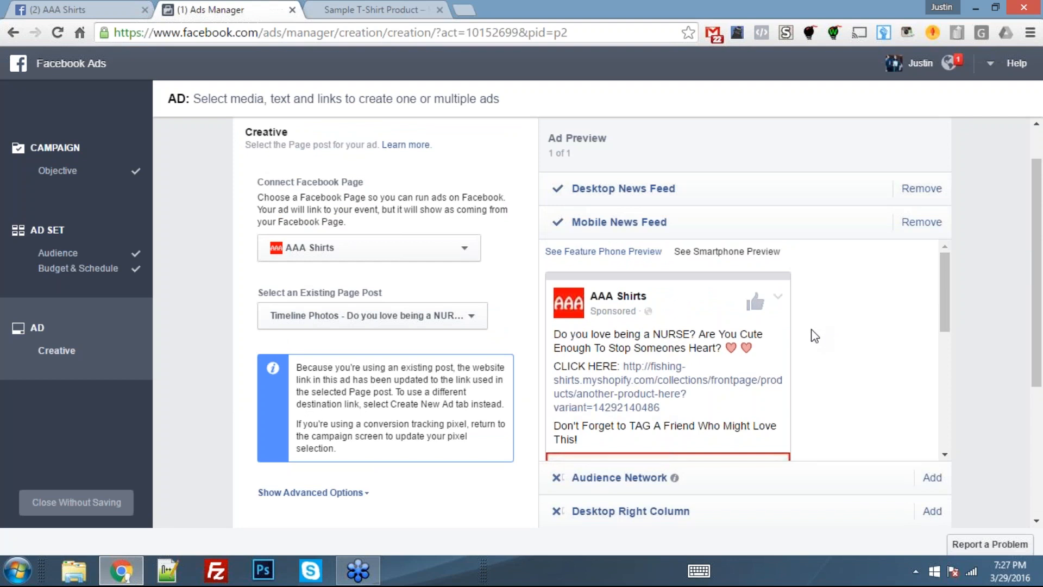
{"action": "scroll", "coordinate": [815, 336], "scroll_direction": "up", "scroll_amount": 2}
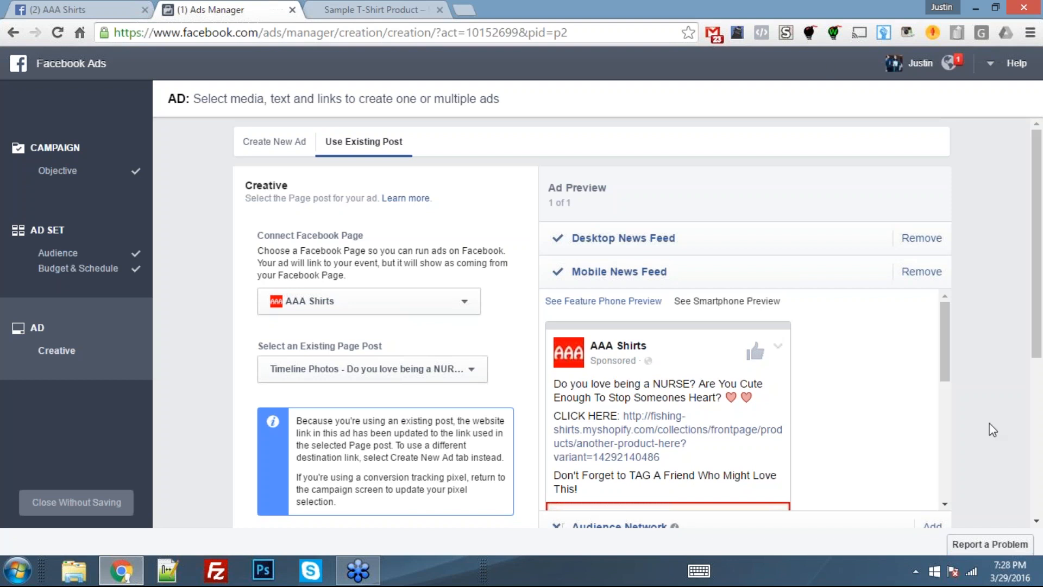
{"action": "left_click", "coordinate": [361, 569]}
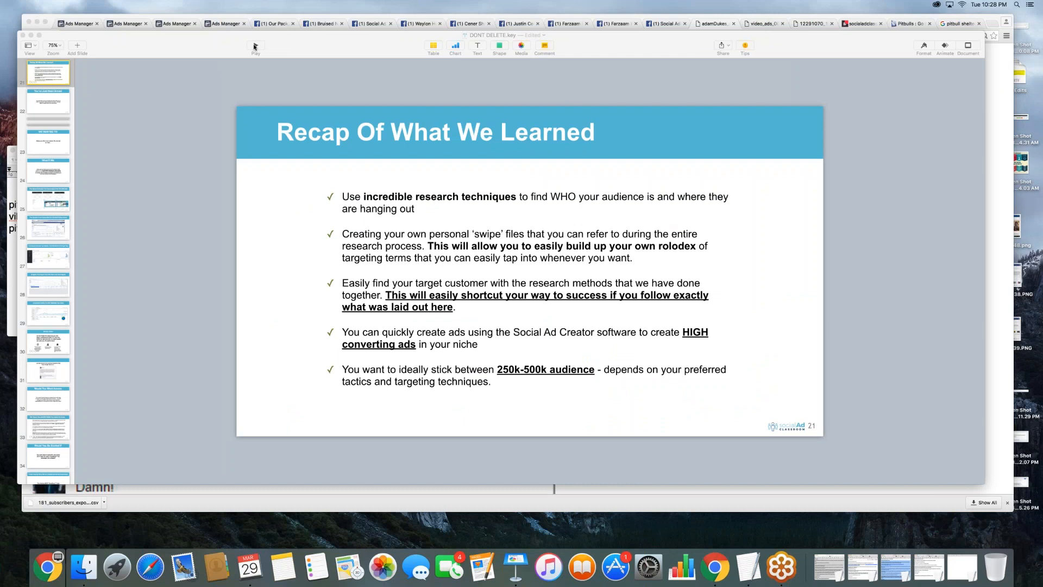
{"action": "left_click", "coordinate": [254, 47]}
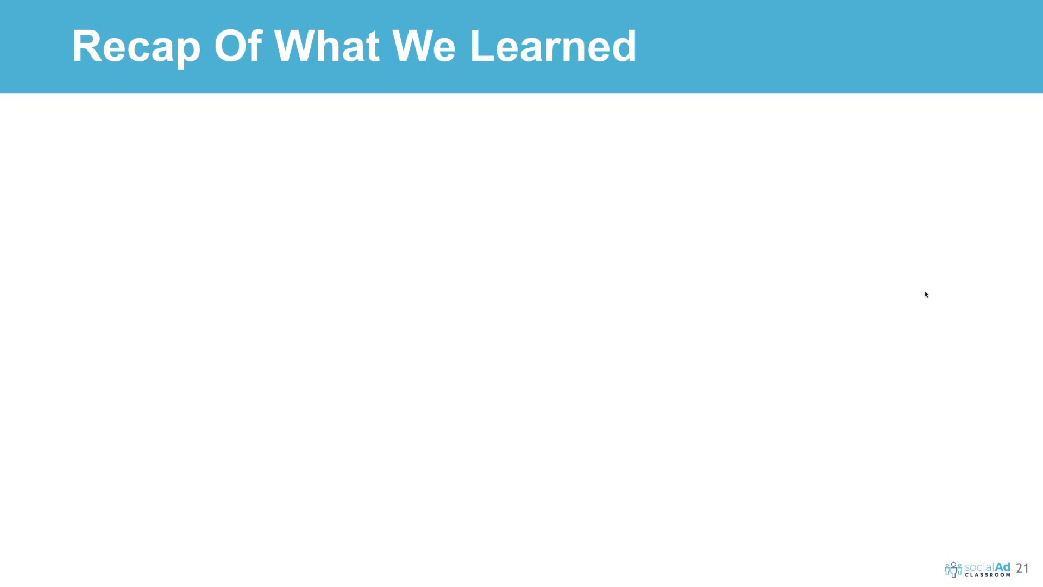
{"action": "left_click", "coordinate": [925, 292]}
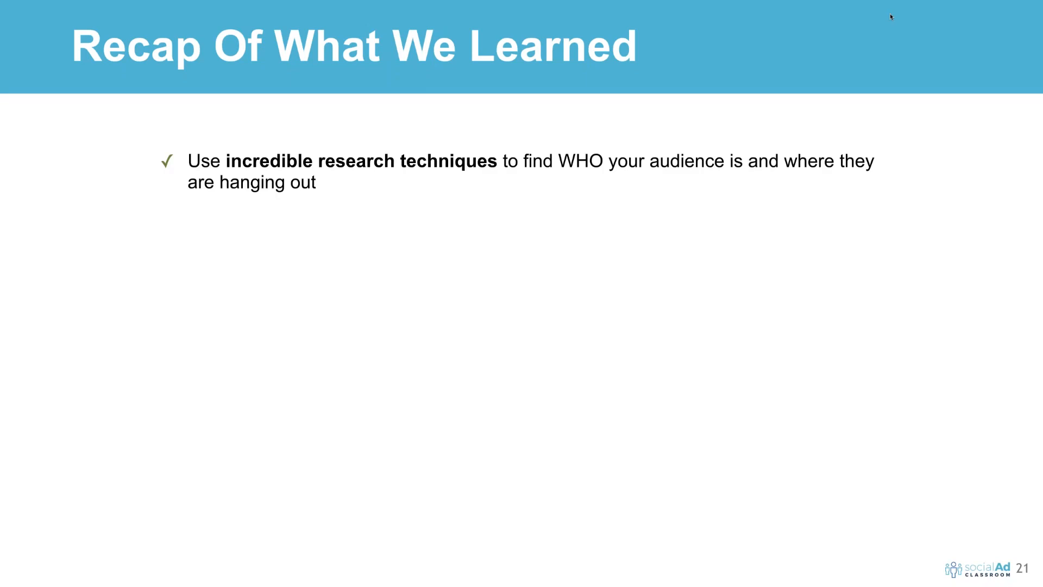